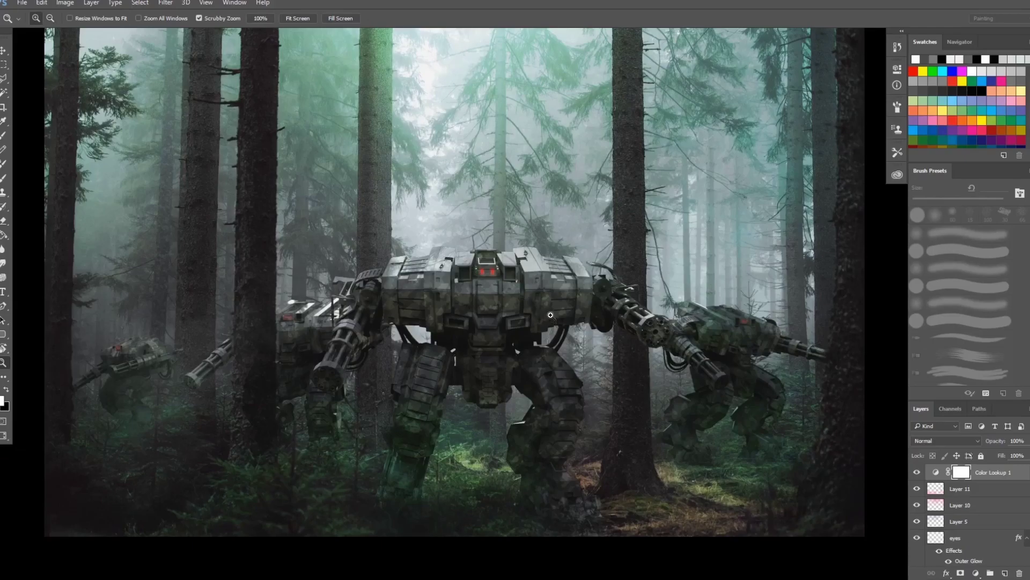
Delete the existing Color Lookup 1 adjustment layer
left_click_drag(501, 249, 499, 303)
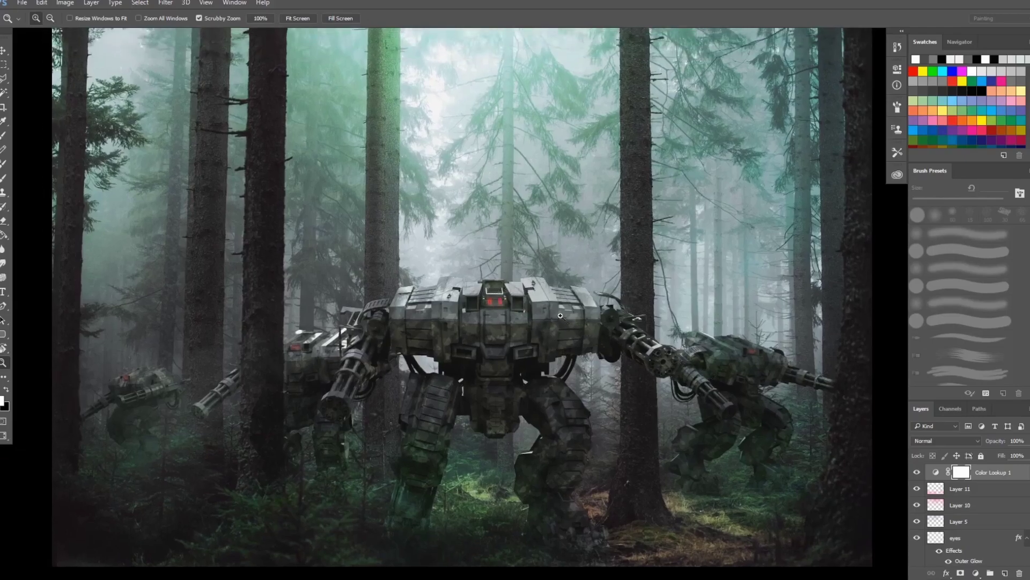
mouse_move(533, 265)
left_mouse_down()
mouse_move(519, 307)
mouse_move(527, 281)
left_mouse_up()
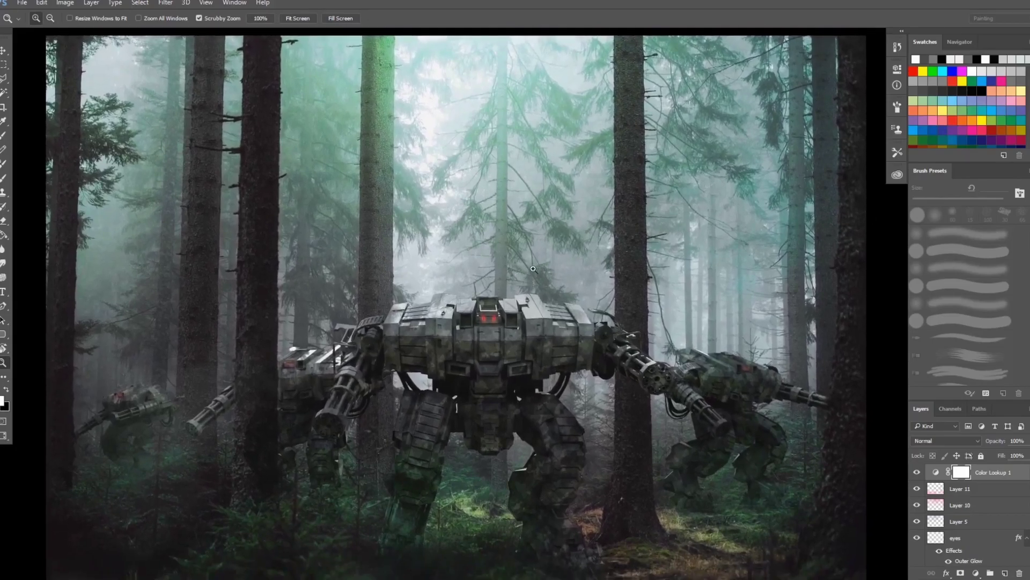
left_click_drag(558, 225, 539, 259)
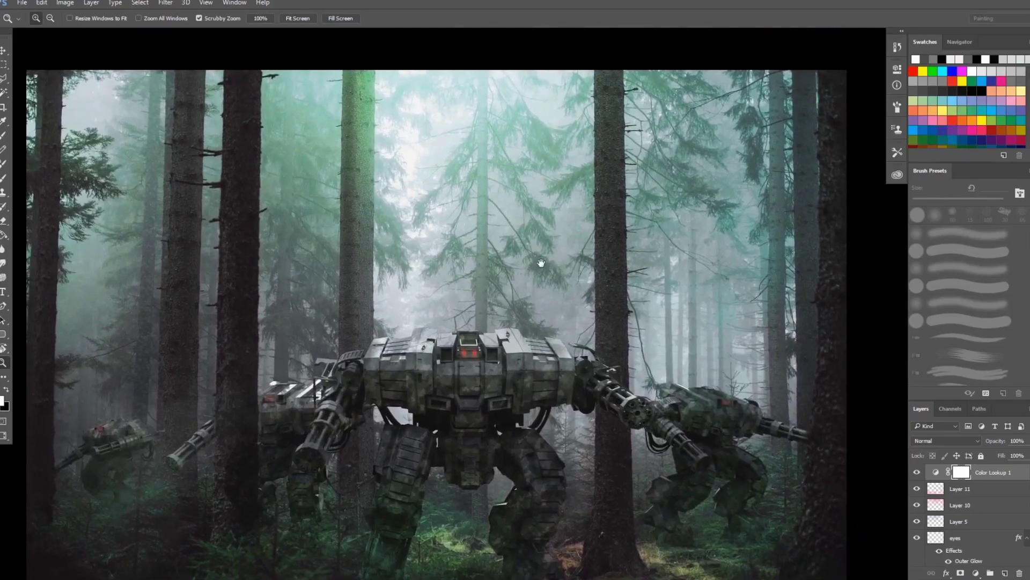
left_click_drag(549, 311, 553, 267)
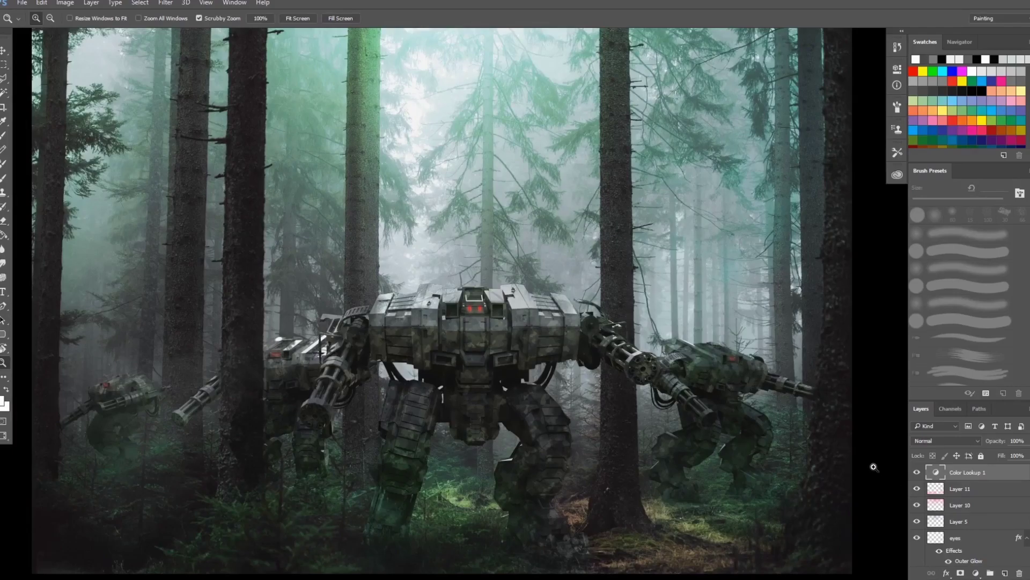
left_click(1020, 573)
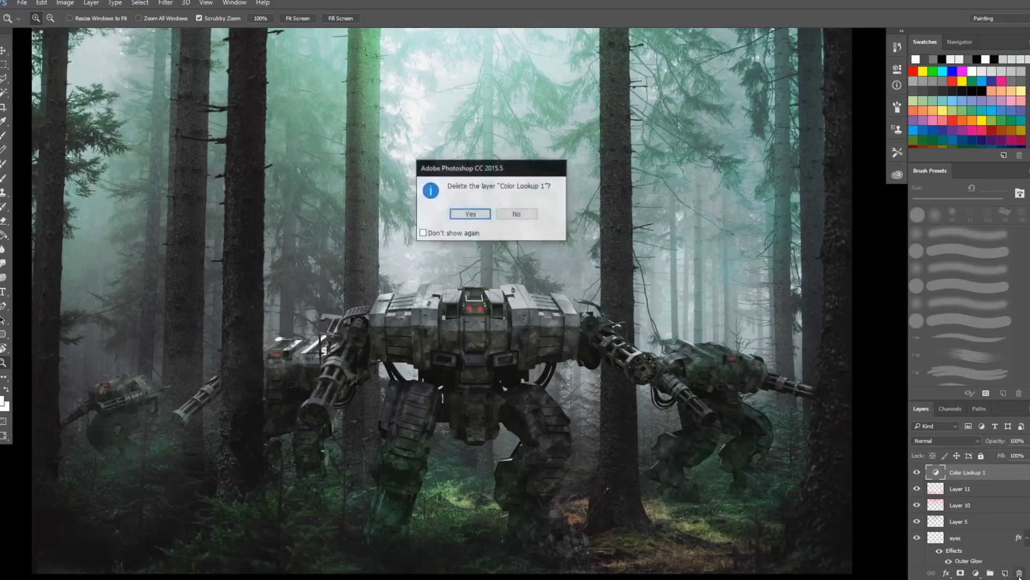
left_click(465, 217)
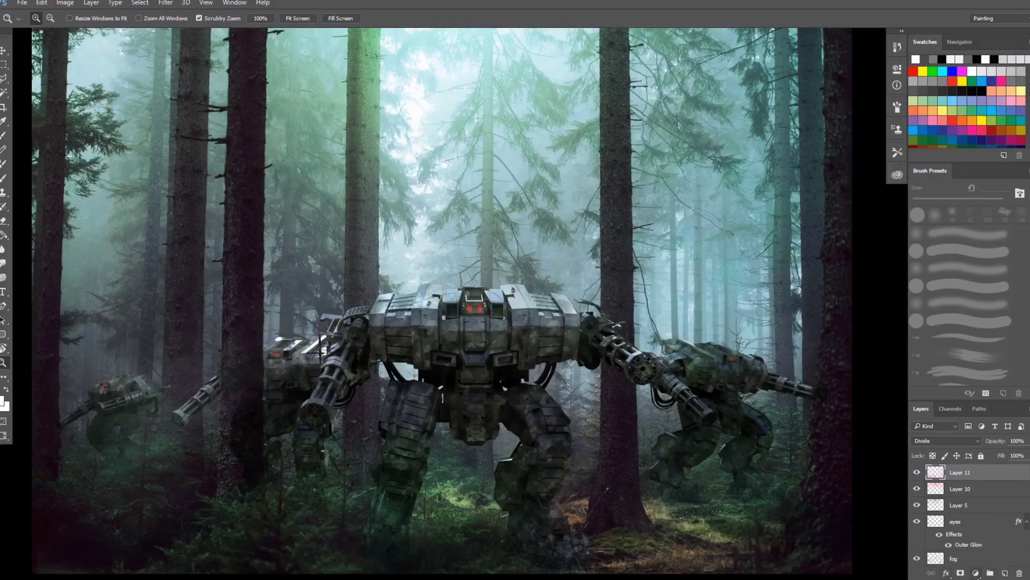
Add a new Color Lookup adjustment layer and bring up its 3DLUT File list
left_click(977, 574)
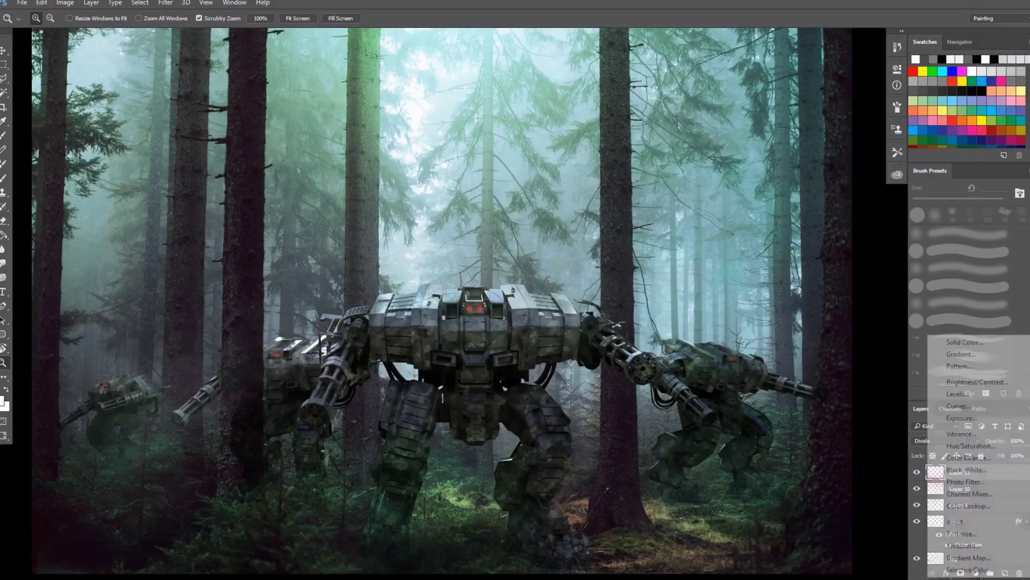
left_click(963, 507)
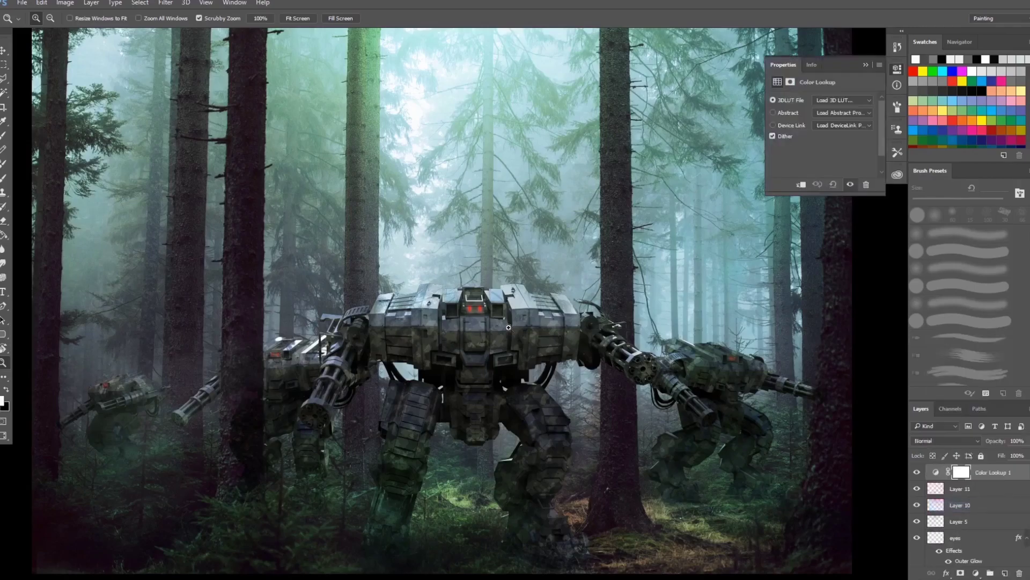
left_click(848, 99)
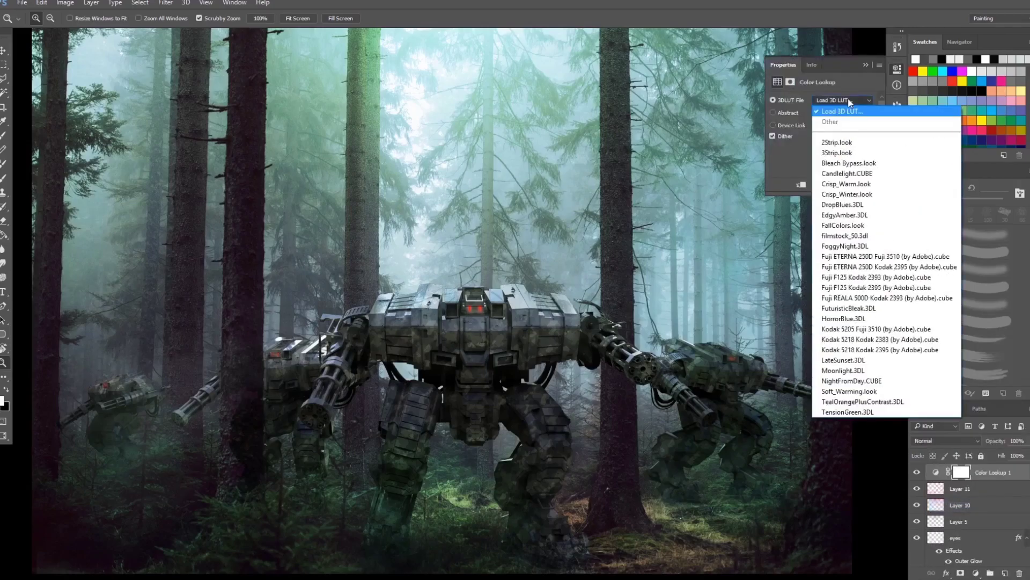
left_click(848, 99)
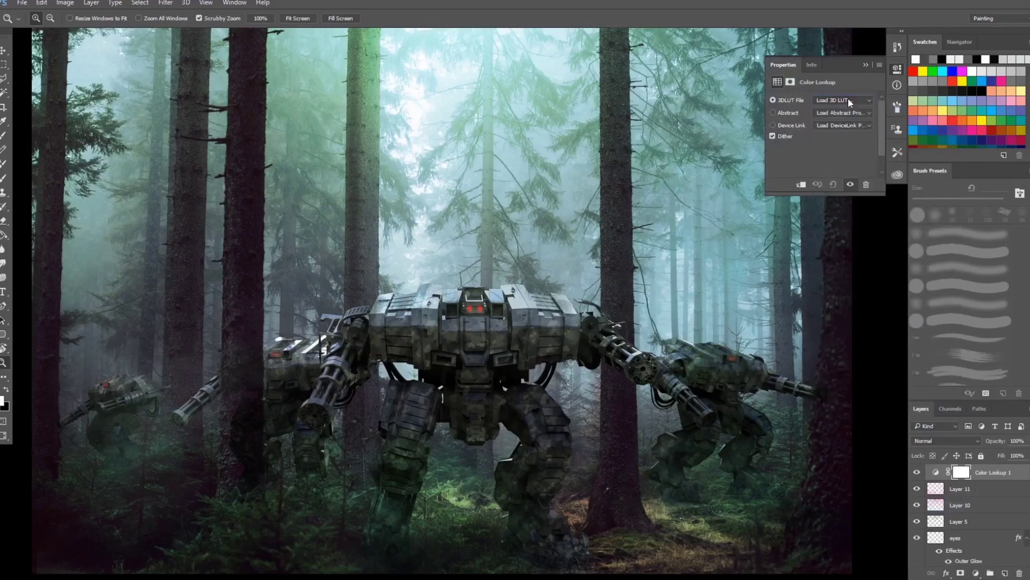
left_click(848, 98)
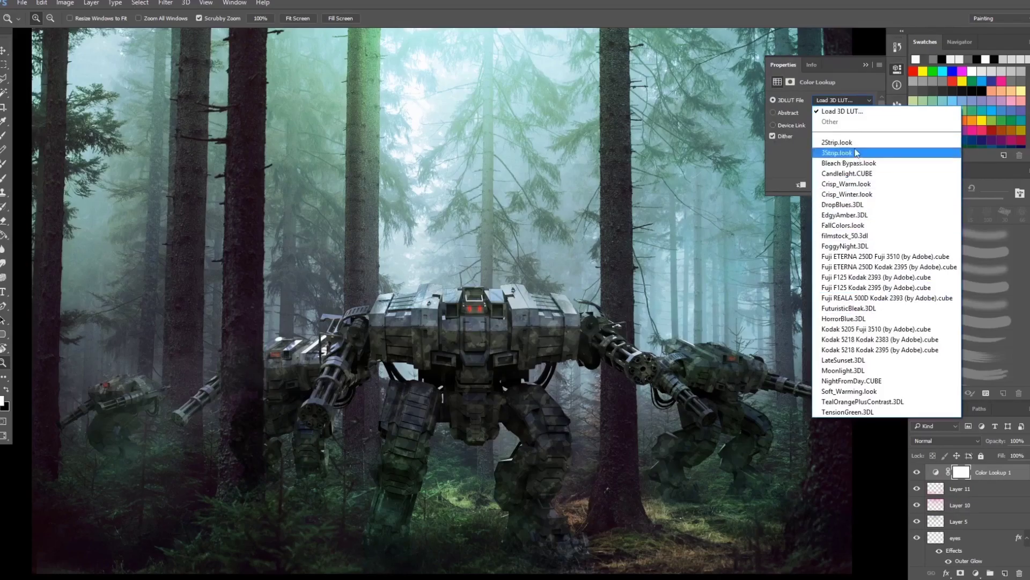
Apply 2Strip.look, then step through 3Strip.look and Bleach Bypass.look to Candlelight.CUBE
left_click(842, 98)
left_click(842, 99)
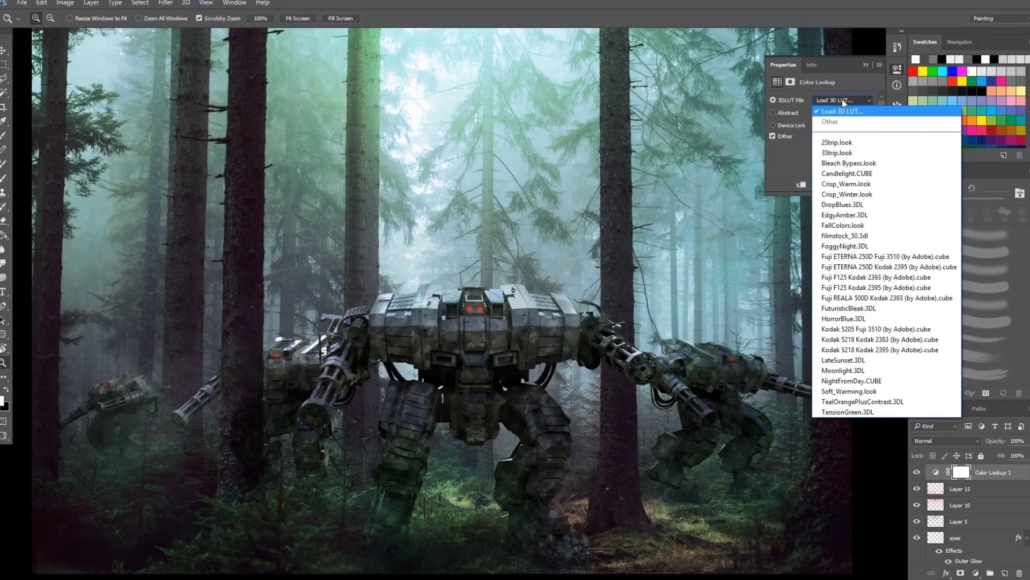
left_click(856, 144)
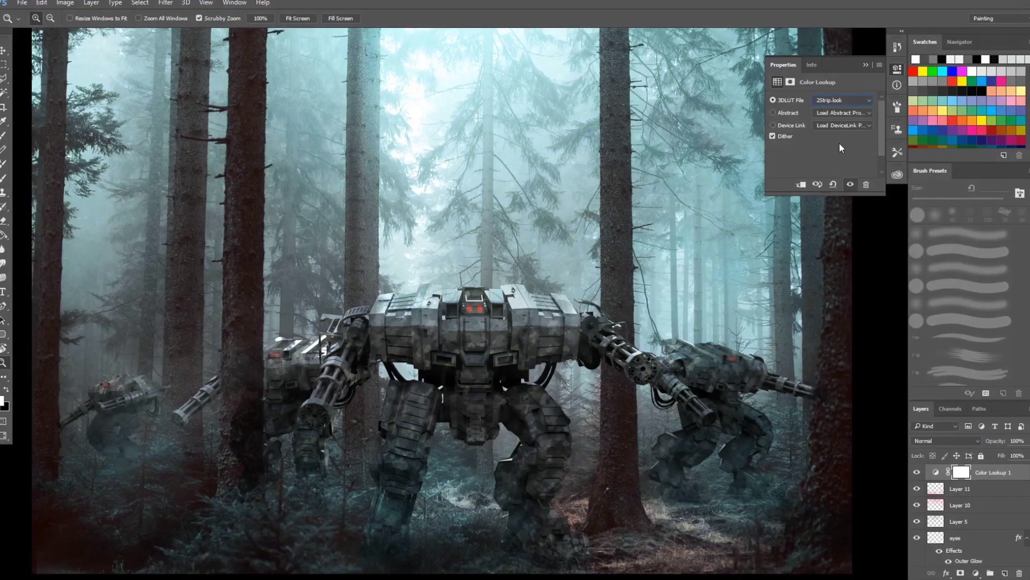
key("Down")
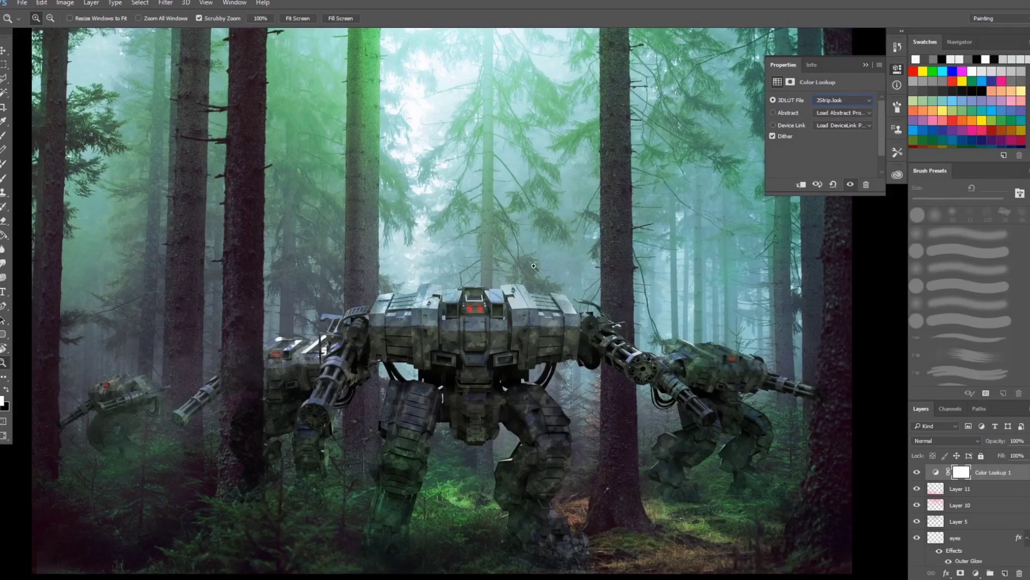
key("Down")
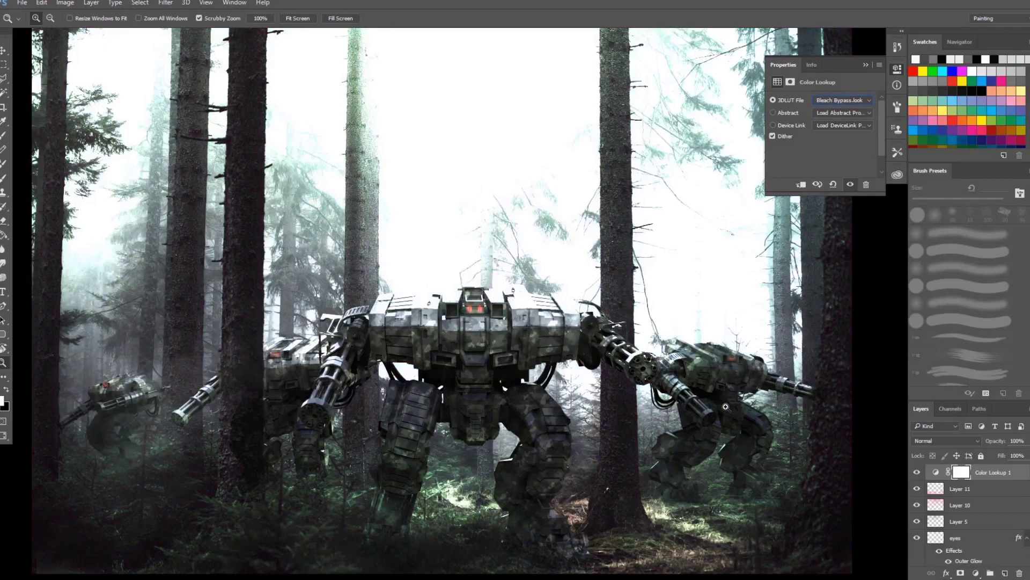
key("Down")
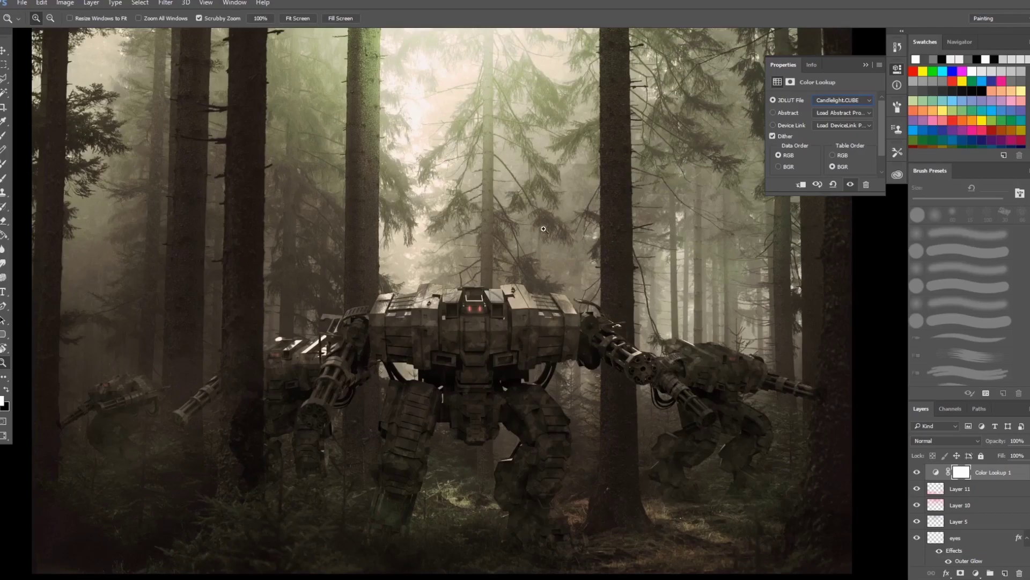
Step through Crisp_Warm, Crisp_Winter, DropBlues and EdgyAmber LUTs, stopping on FallColors.look
key("Down")
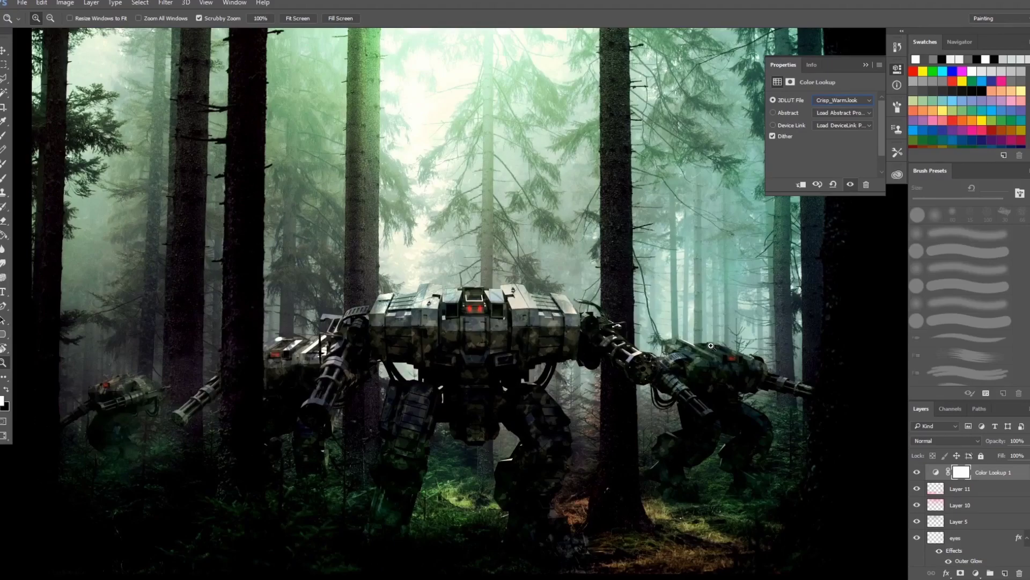
key("Down")
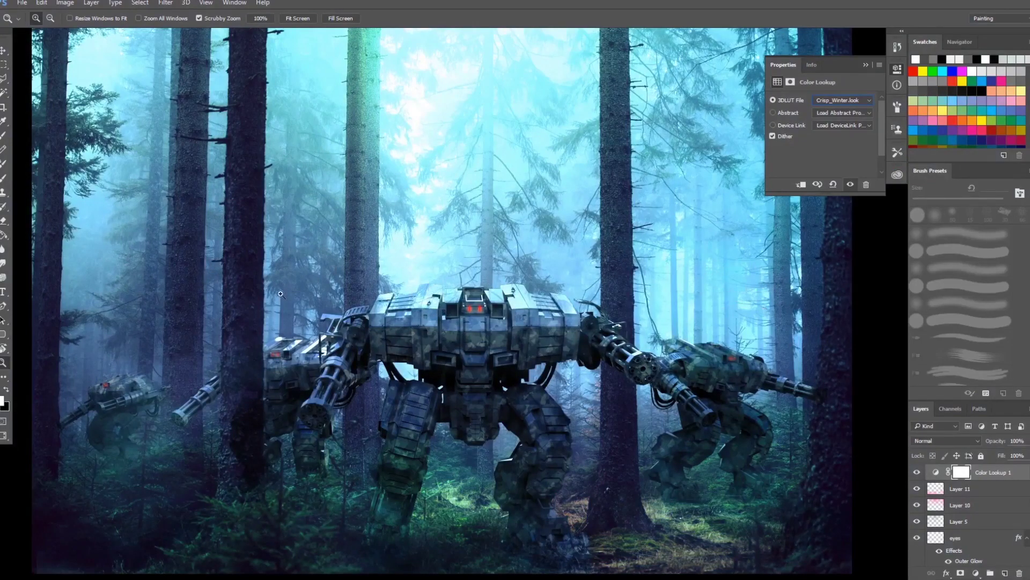
key("Down")
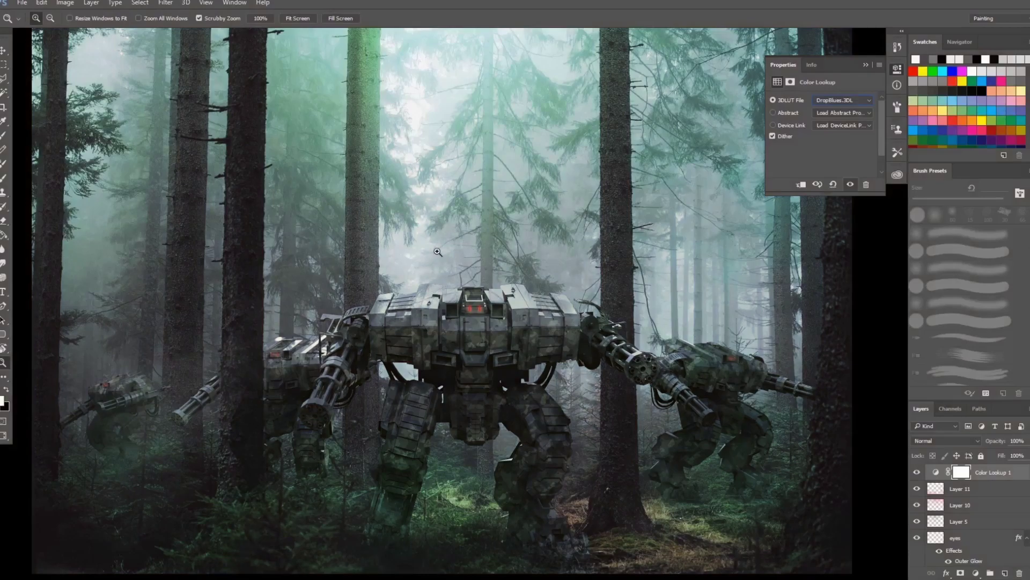
key("Down")
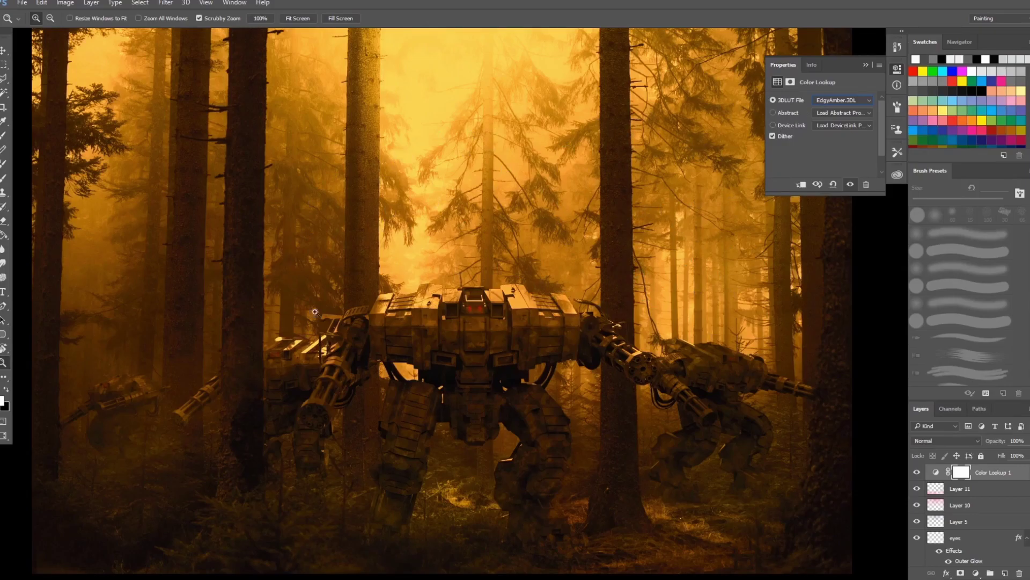
key("Down")
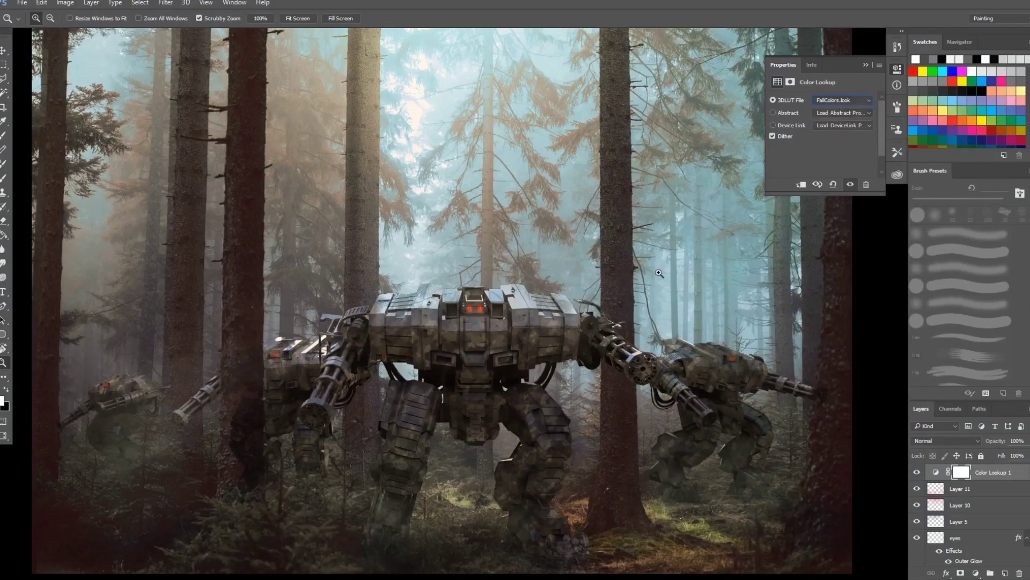
Step past filmstock_50.3dl and FoggyNight.3DL to Fuji ETERNA 250D Fuji 3510, confirming it in the list
key("Down")
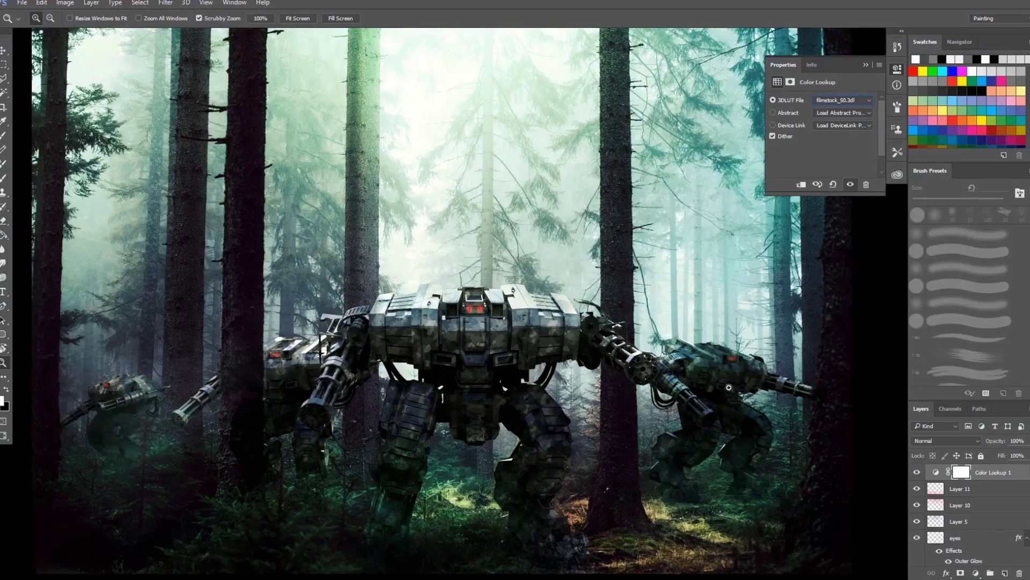
key("Down")
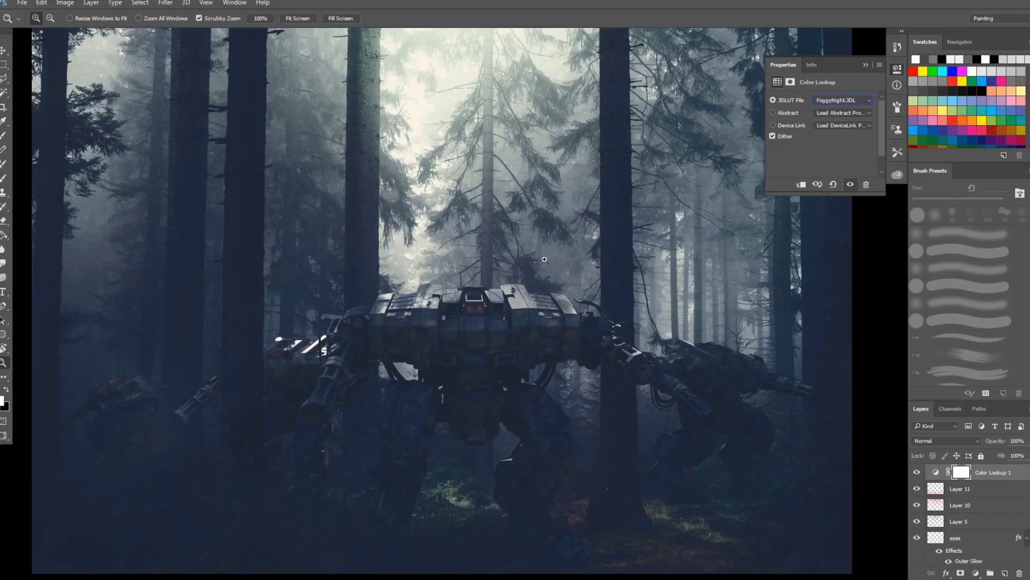
key("Down")
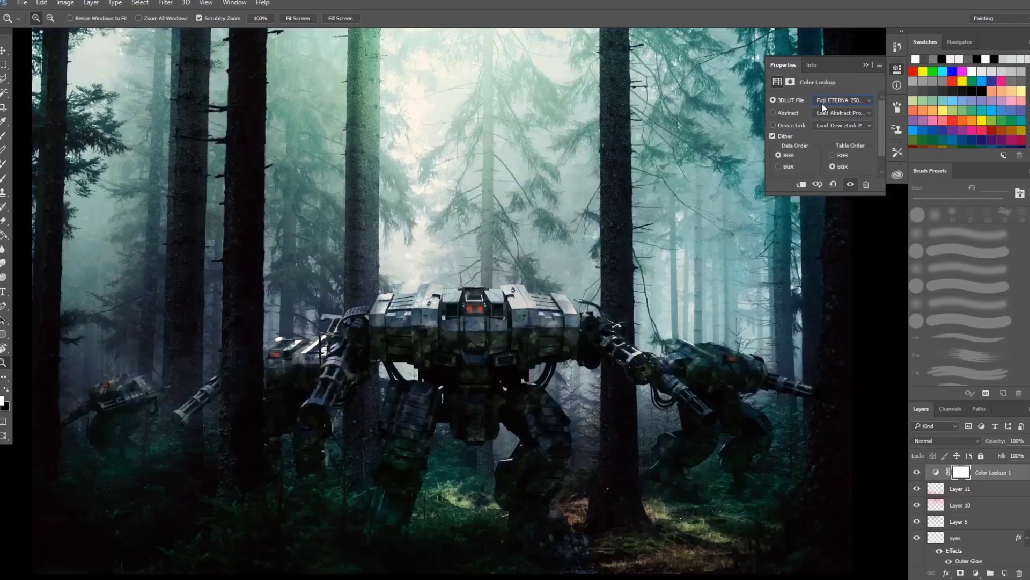
left_click(840, 101)
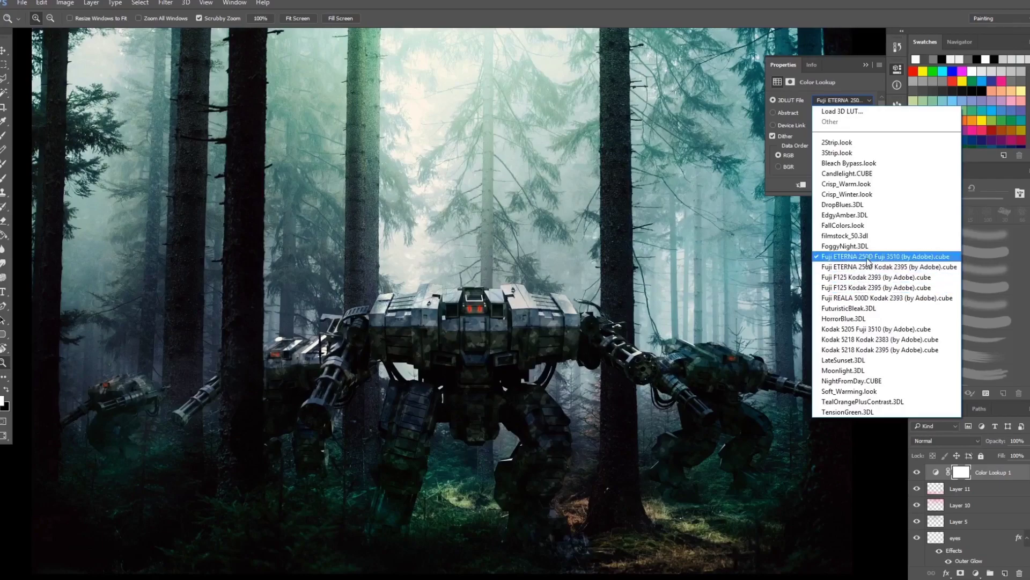
left_click(839, 100)
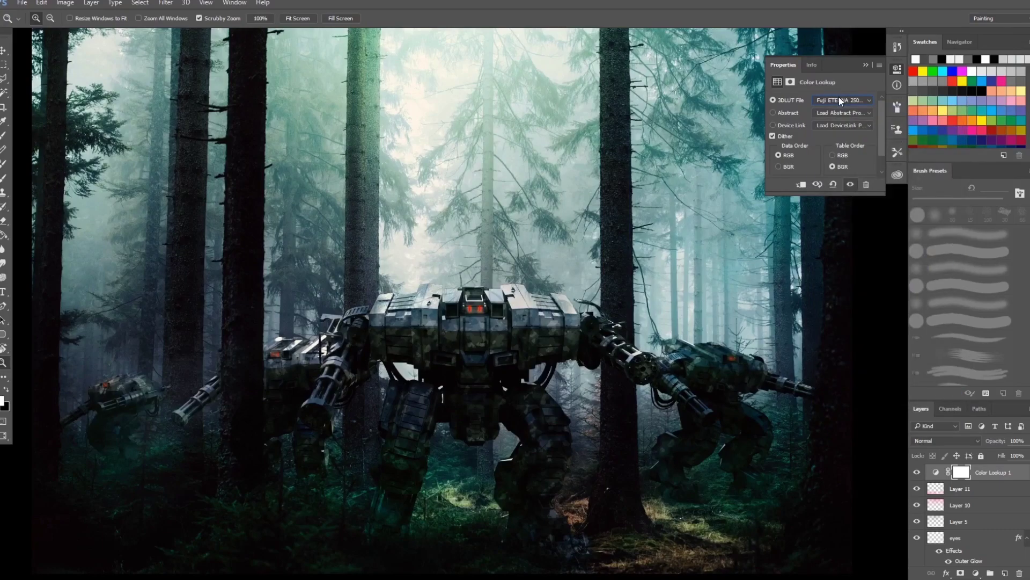
Apply Fuji ETERNA 250D, then step past Fuji REALA 500D to FuturisticBleak.3DL
left_click(827, 100)
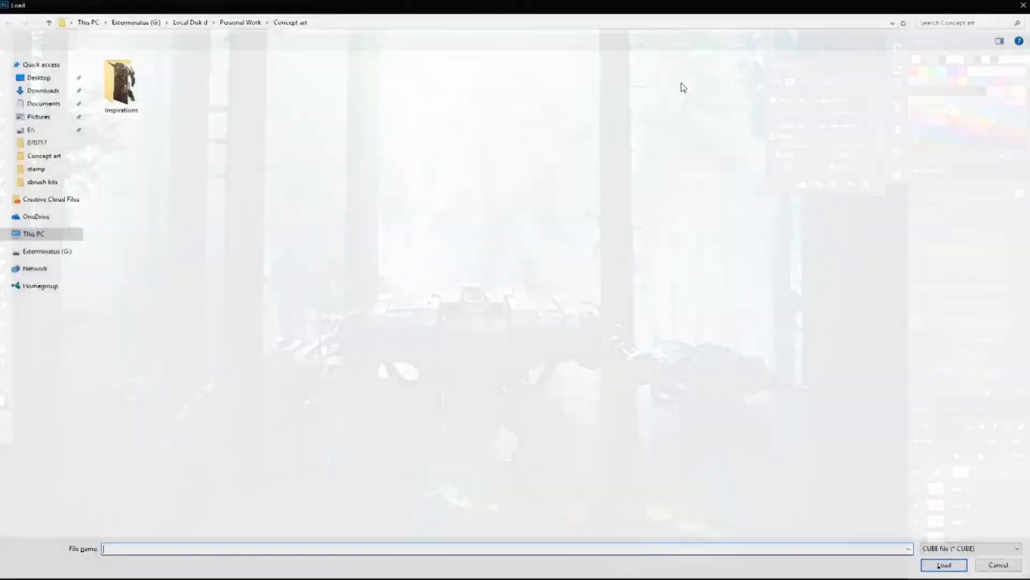
left_click(1001, 566)
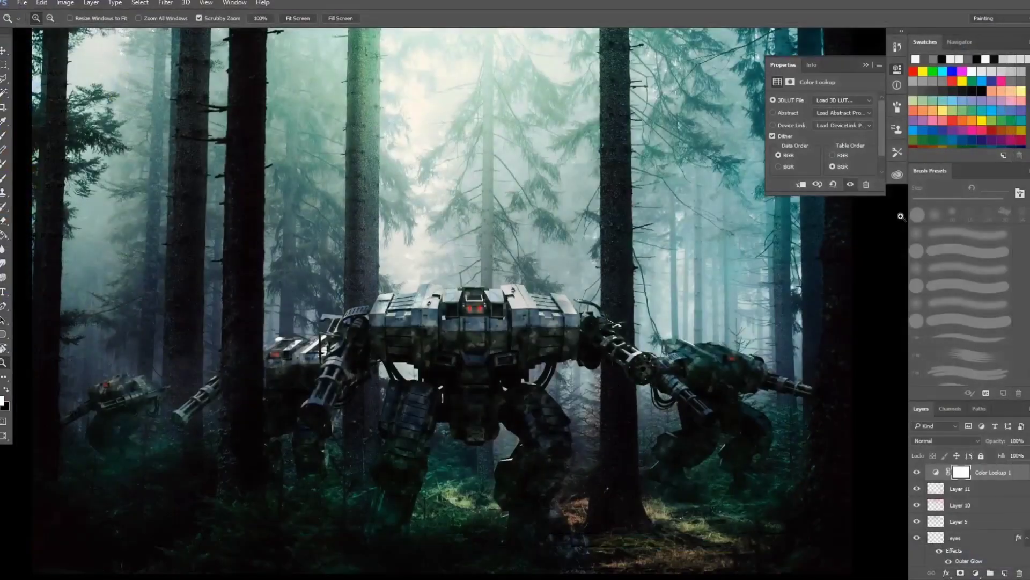
left_click(828, 102)
left_click(848, 258)
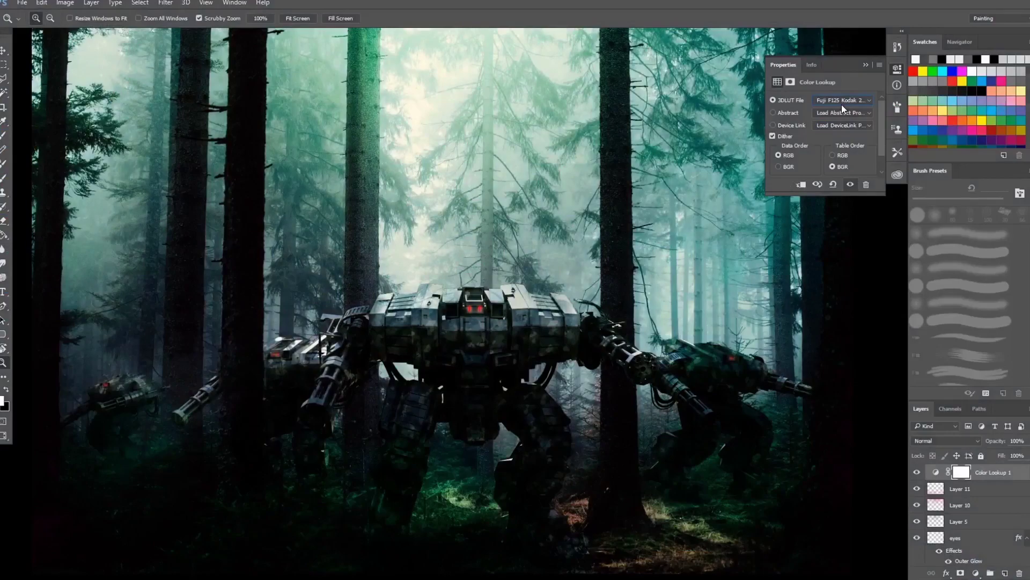
key("Down")
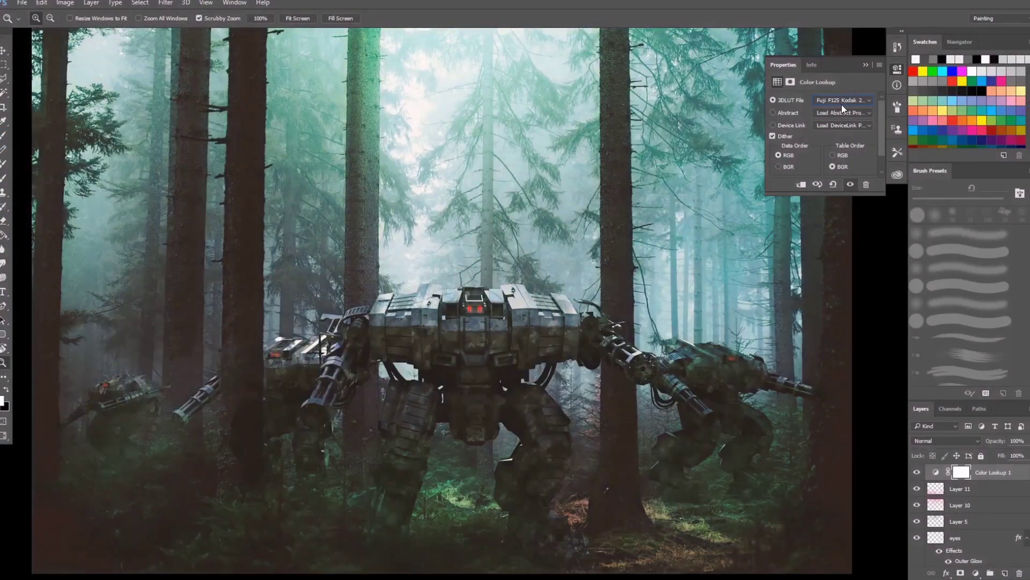
key("Down")
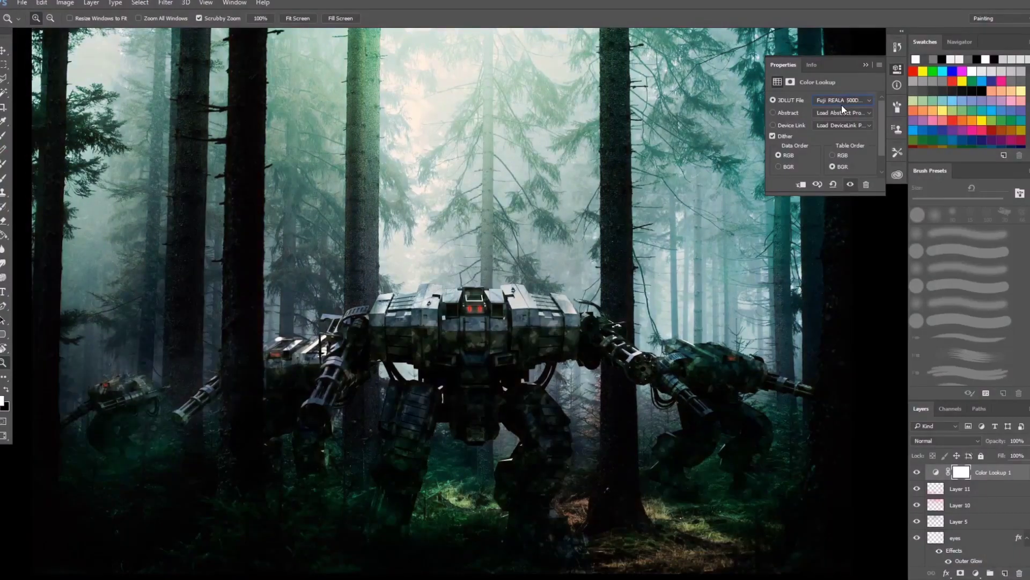
key("Down")
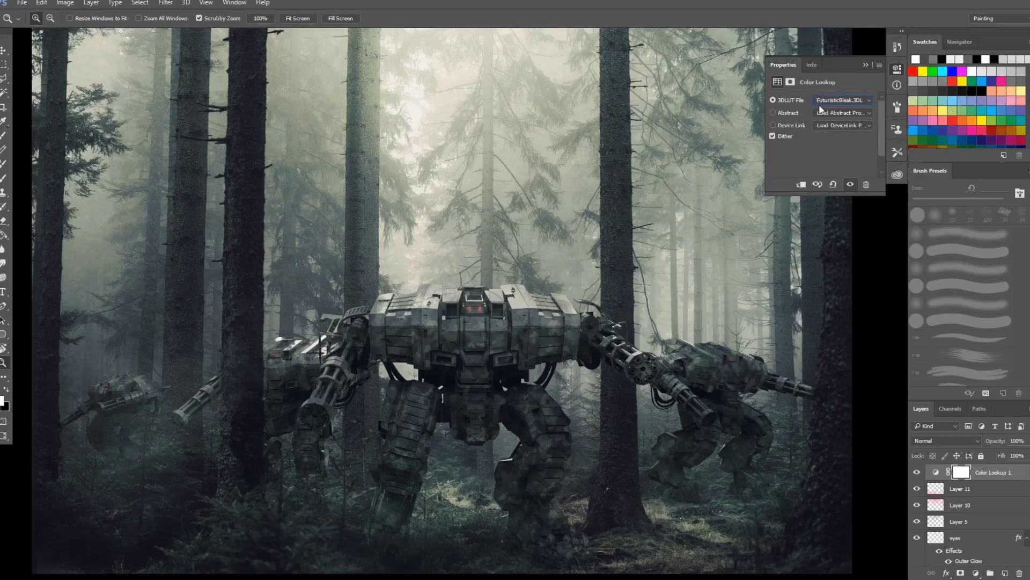
Try HorrorBlue.3DL, Kodak 5205 Fuji 3510 and Kodak 5218 Kodak 2383, ending on LateSunset.3DL
left_click(848, 100)
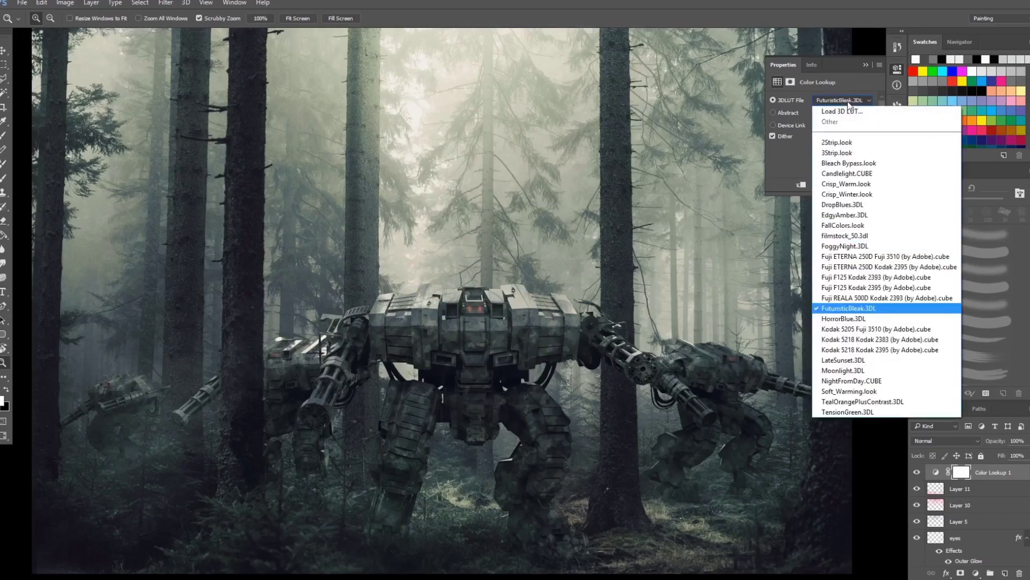
left_click(848, 106)
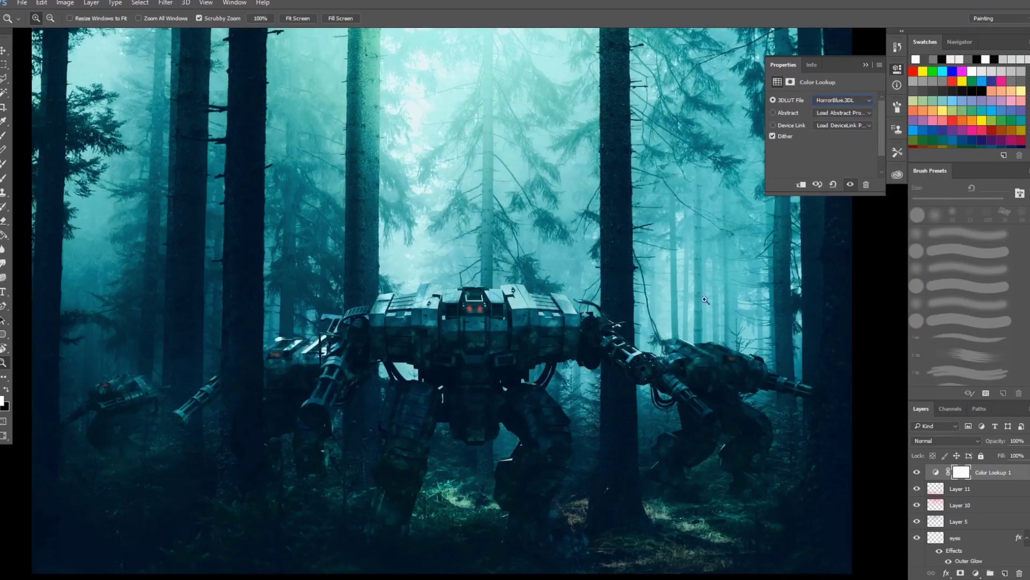
key("Down")
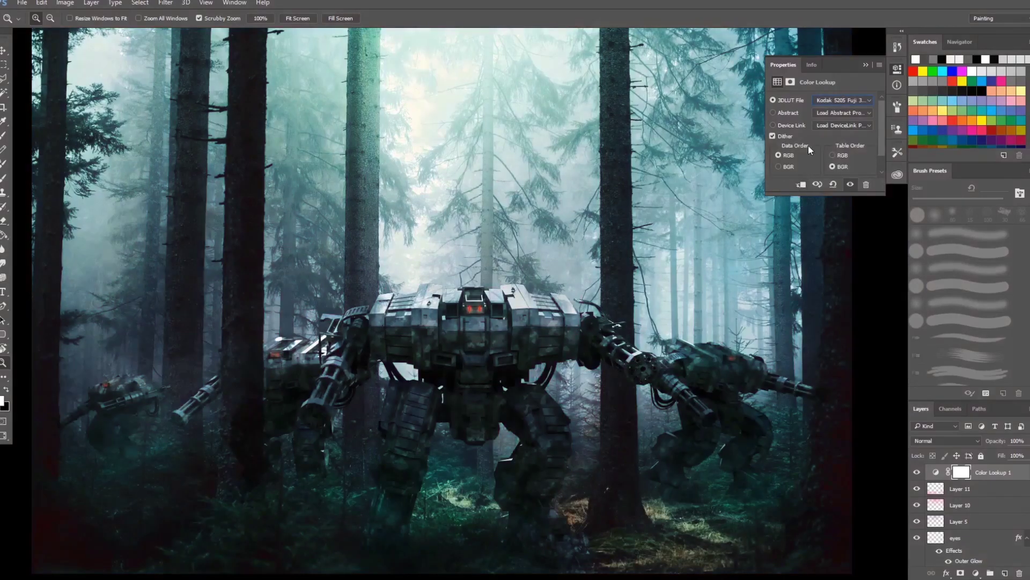
left_click(834, 102)
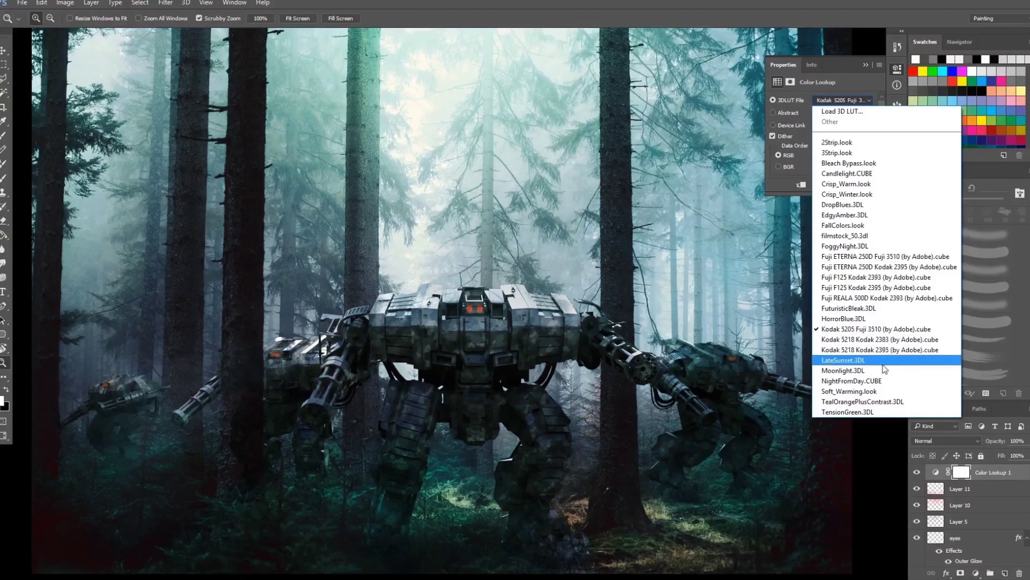
left_click(883, 339)
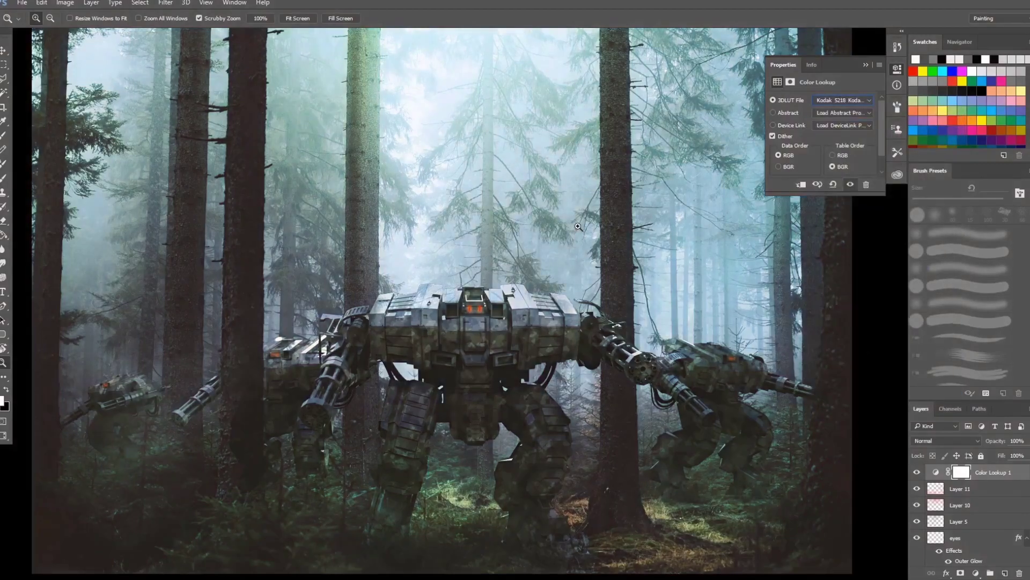
key("Down")
key("Down")
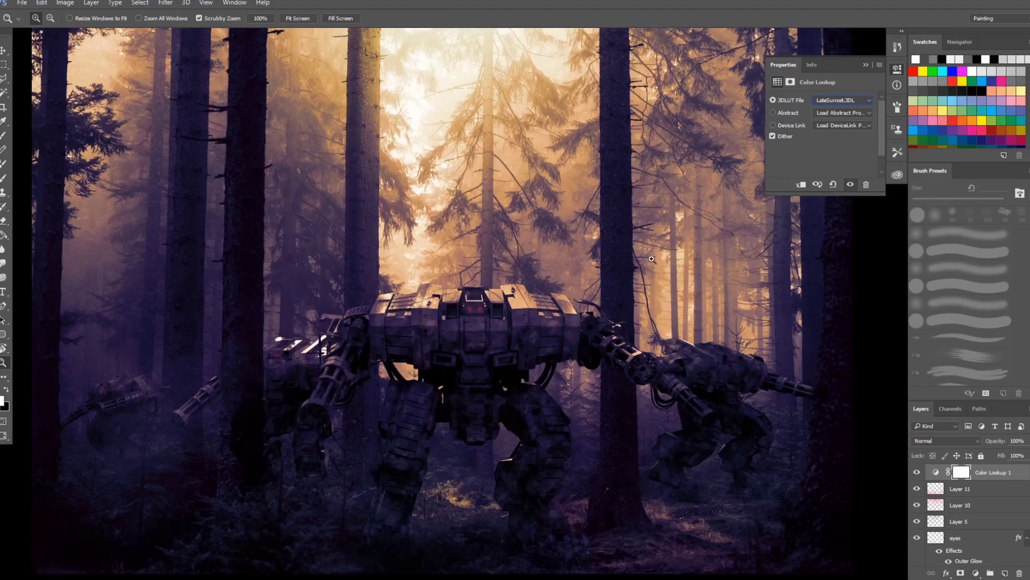
Apply Moonlight.3DL and inspect the robot's head, side and gun up close
left_click(822, 102)
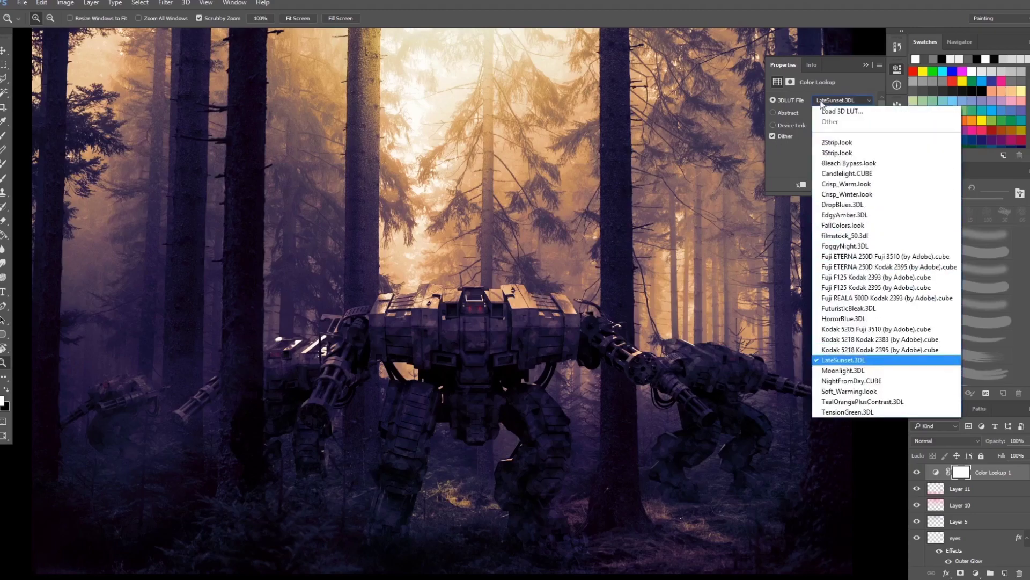
left_click(821, 102)
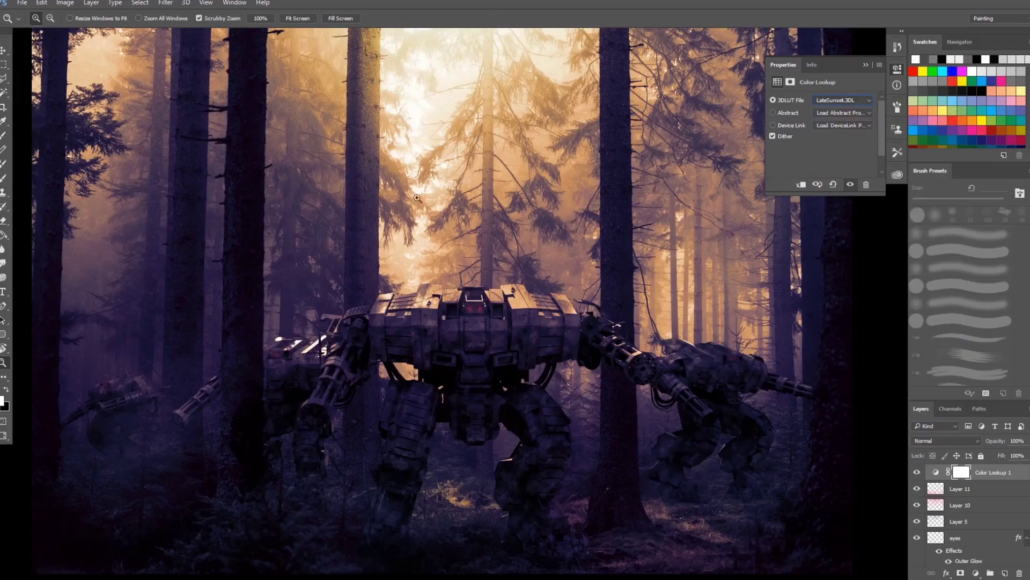
left_click(827, 100)
left_click(842, 365)
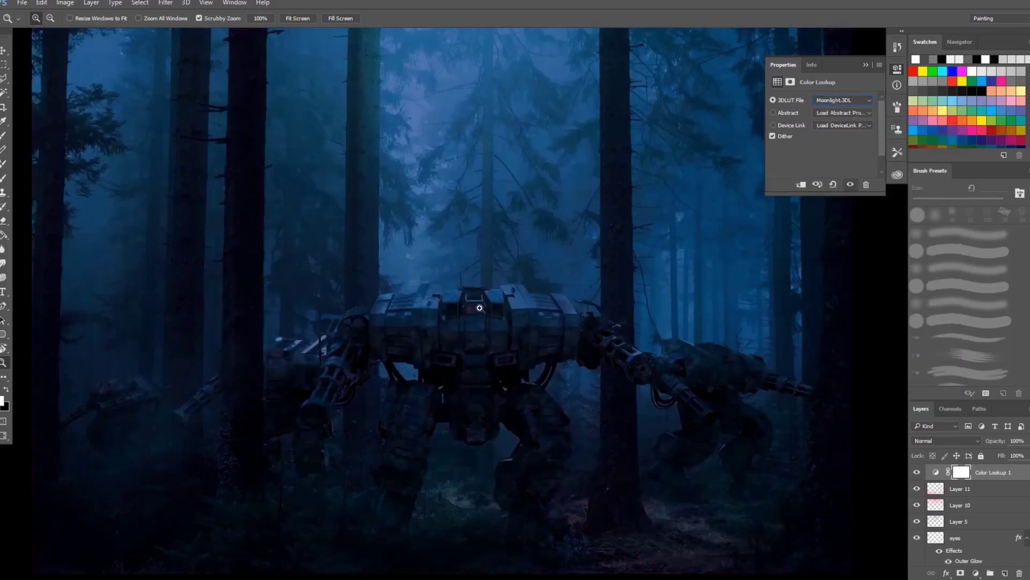
left_click_drag(479, 308, 470, 316)
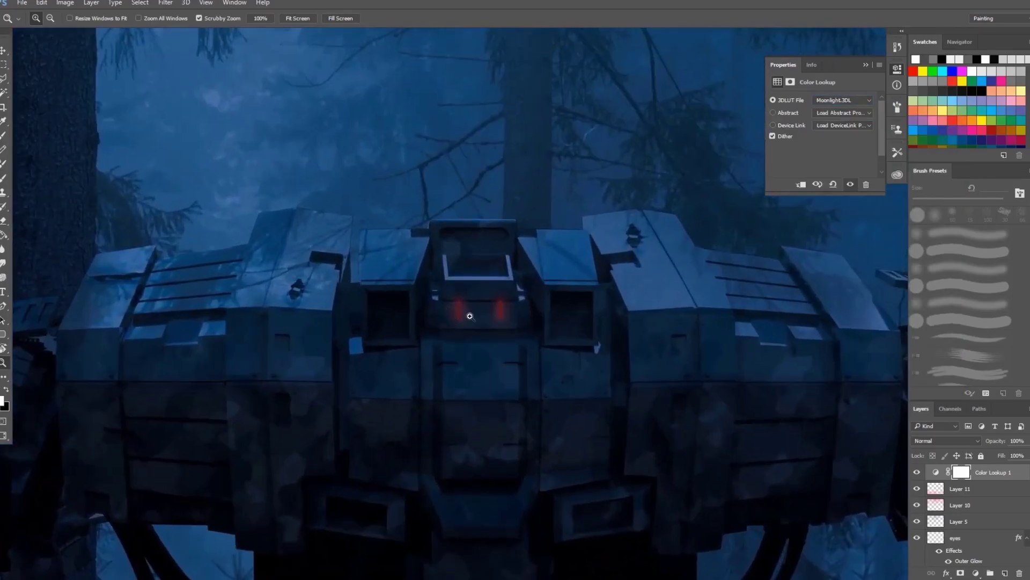
left_click_drag(301, 364, 591, 339)
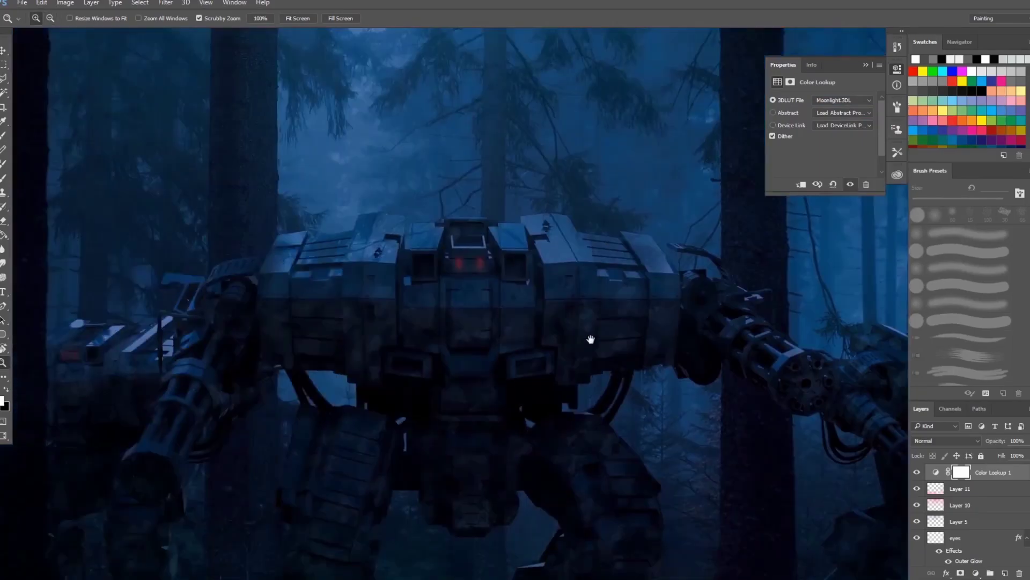
left_click(472, 340, "alt")
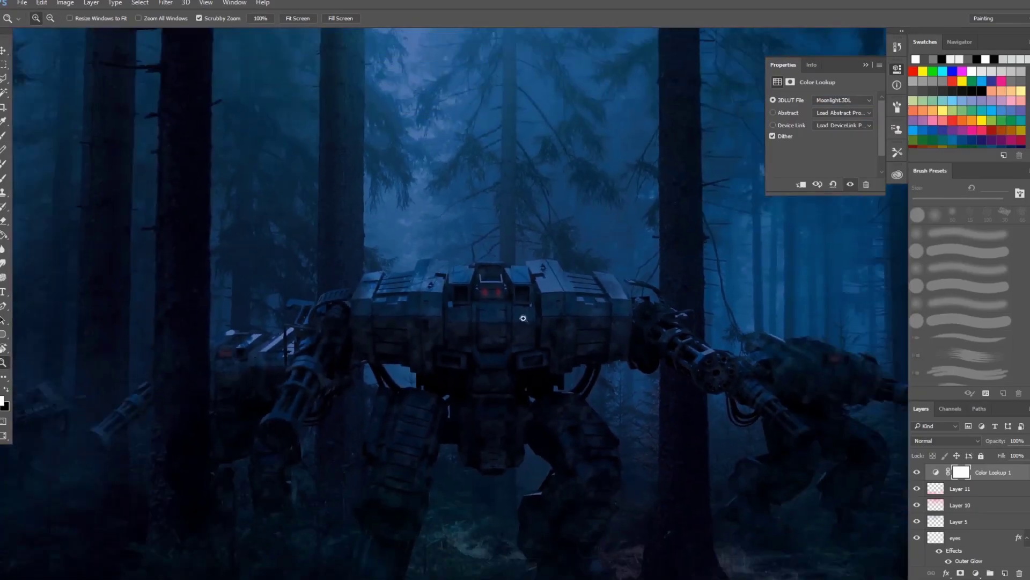
Compare NightFromDay.CUBE against Moonlight.3DL, settling on NightFromDay.CUBE
left_click(843, 101)
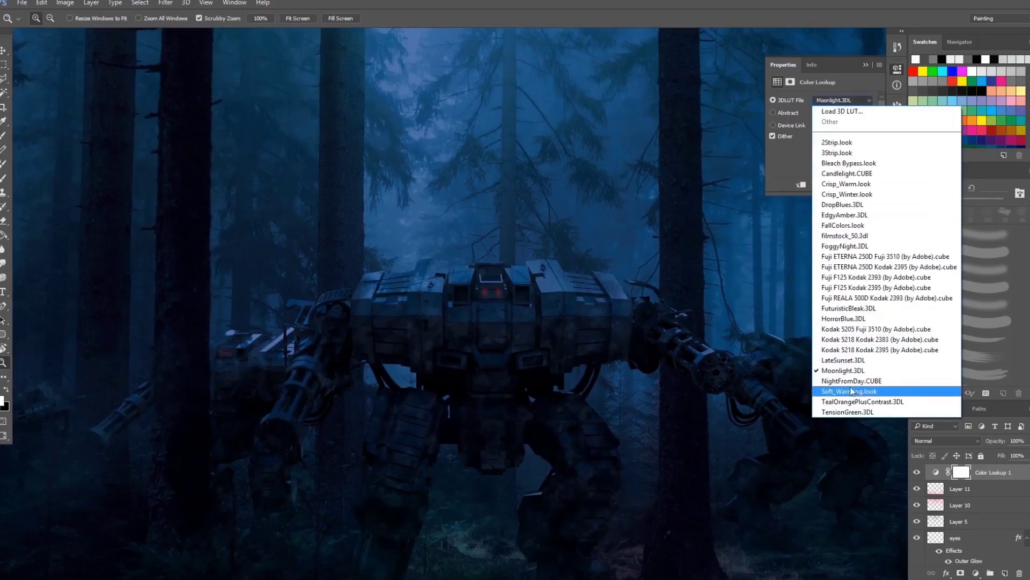
left_click(852, 380)
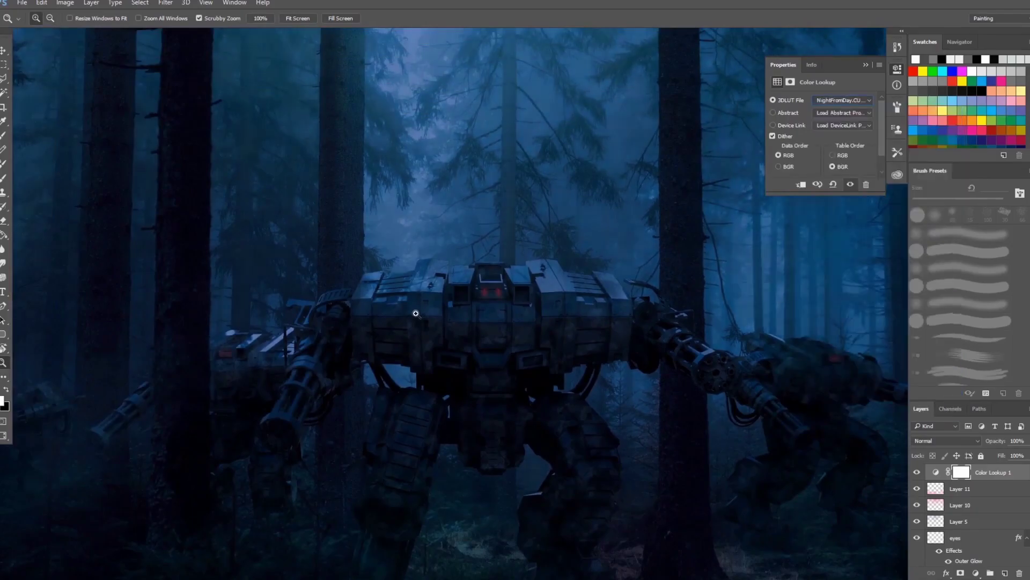
left_click(535, 336, "alt")
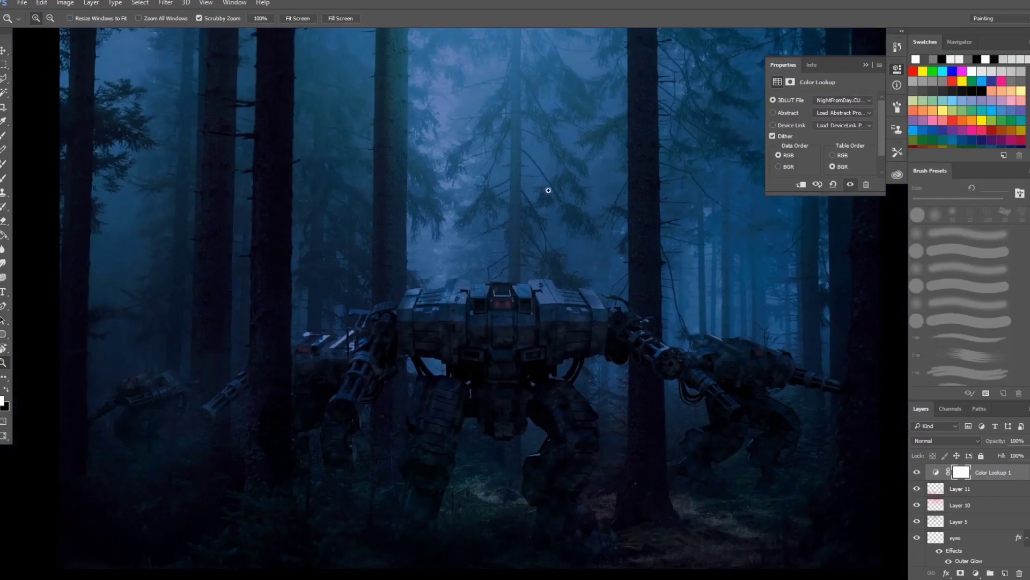
left_click(837, 102)
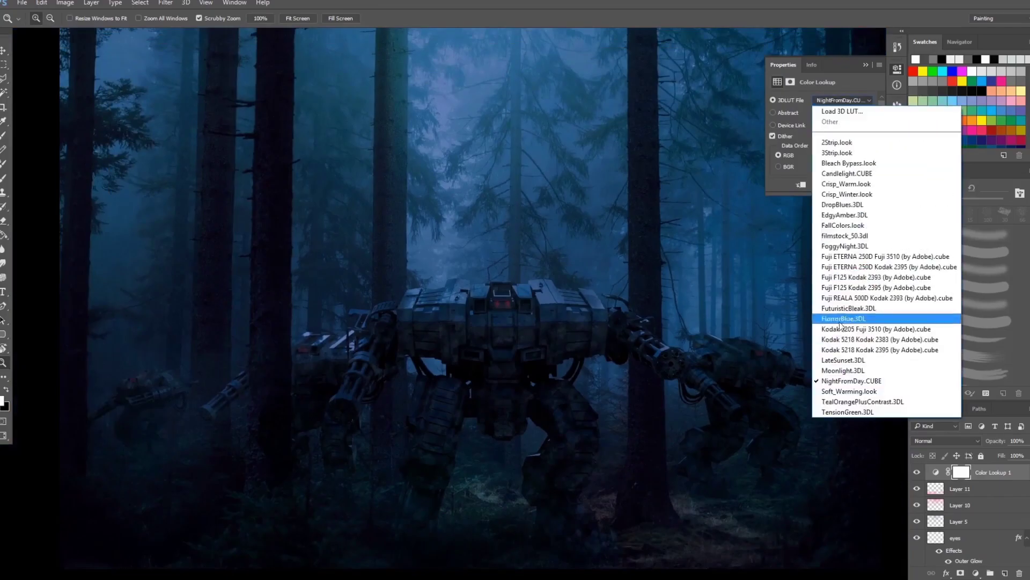
left_click(836, 371)
left_click(830, 100)
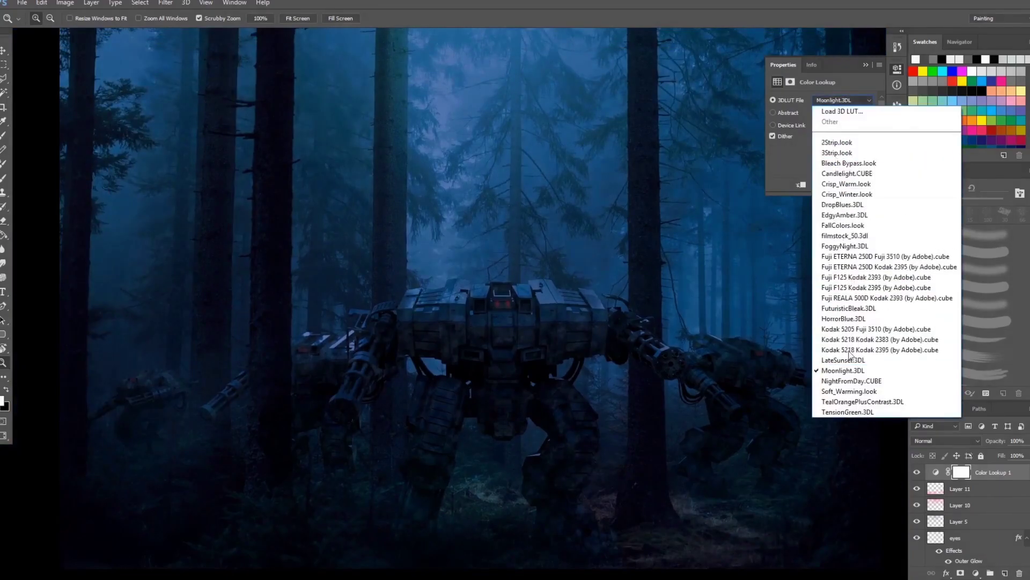
left_click(826, 375)
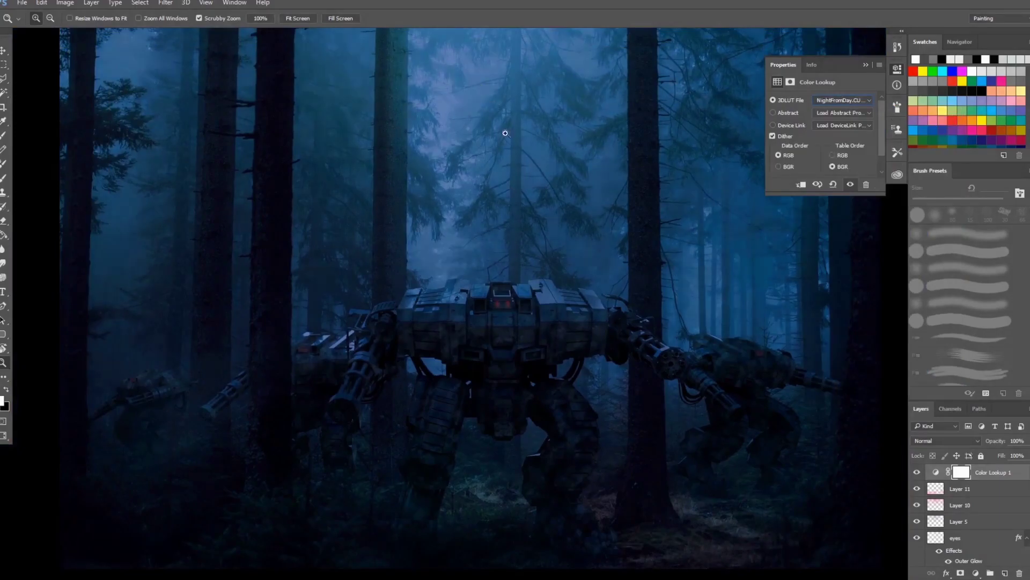
Recentre the artwork and apply Soft_Warming.look, leaving the LUT list open
left_click_drag(496, 113, 494, 185)
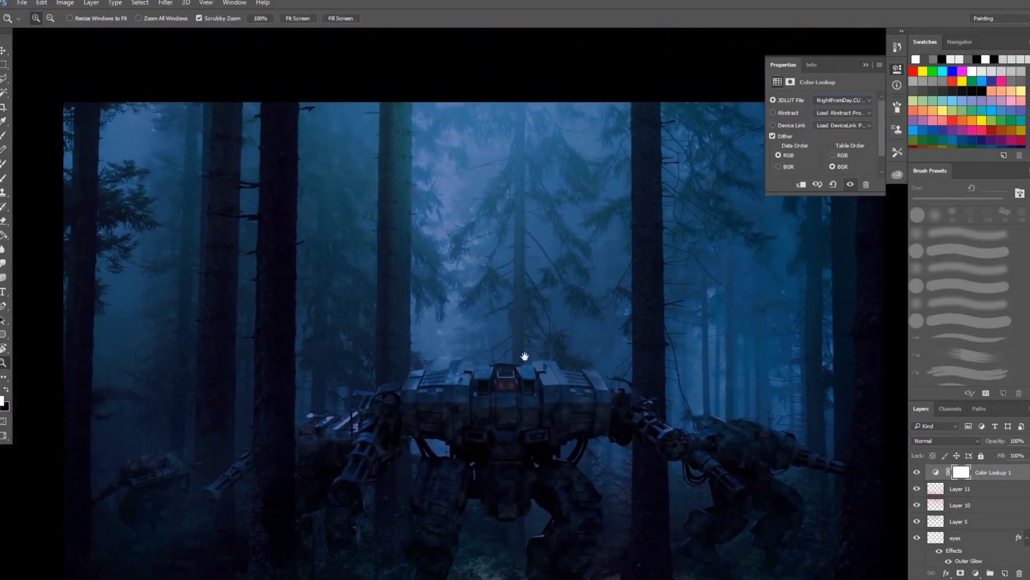
left_click_drag(525, 356, 488, 267)
left_click(849, 102)
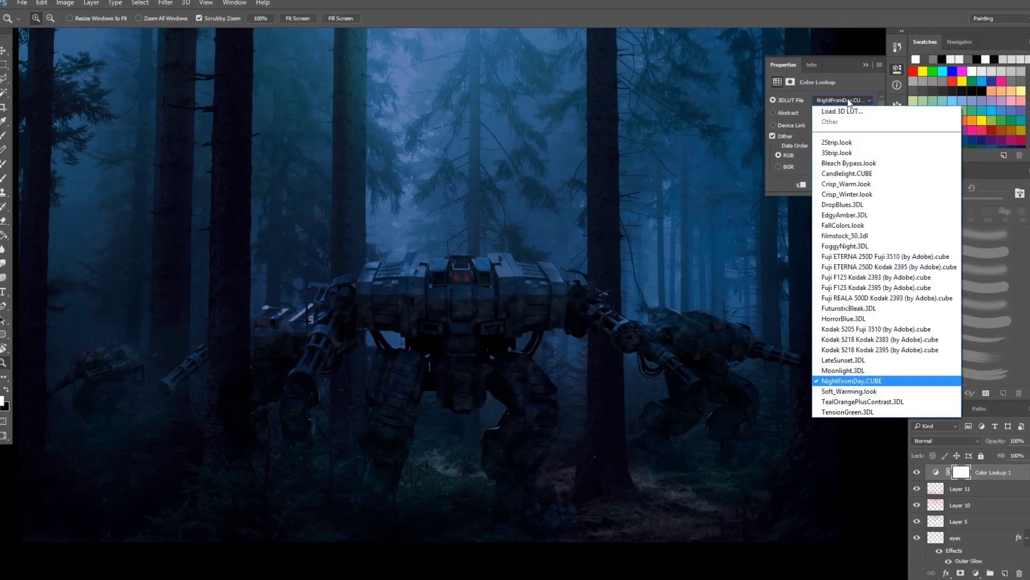
left_click(846, 391)
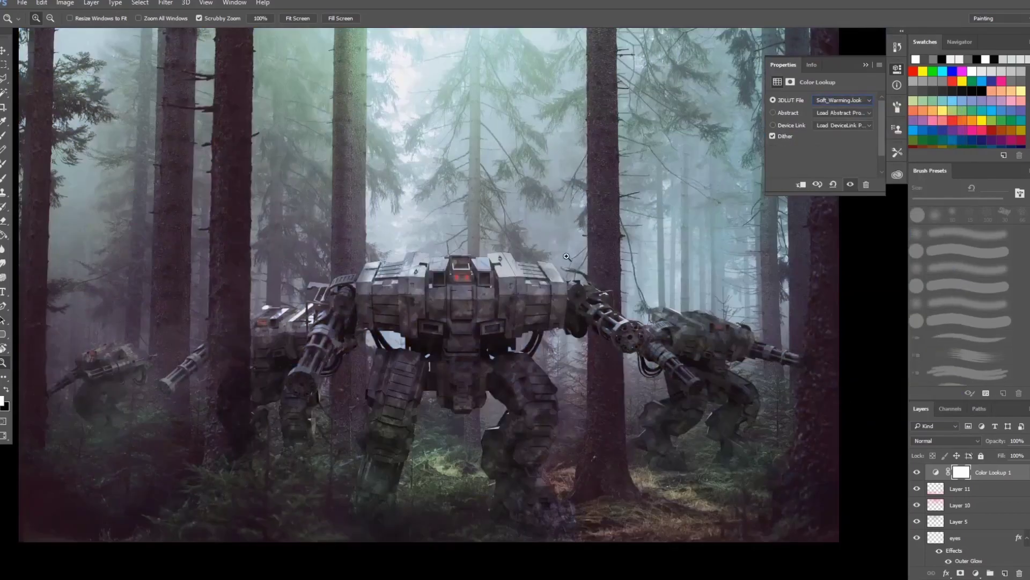
left_click(848, 99)
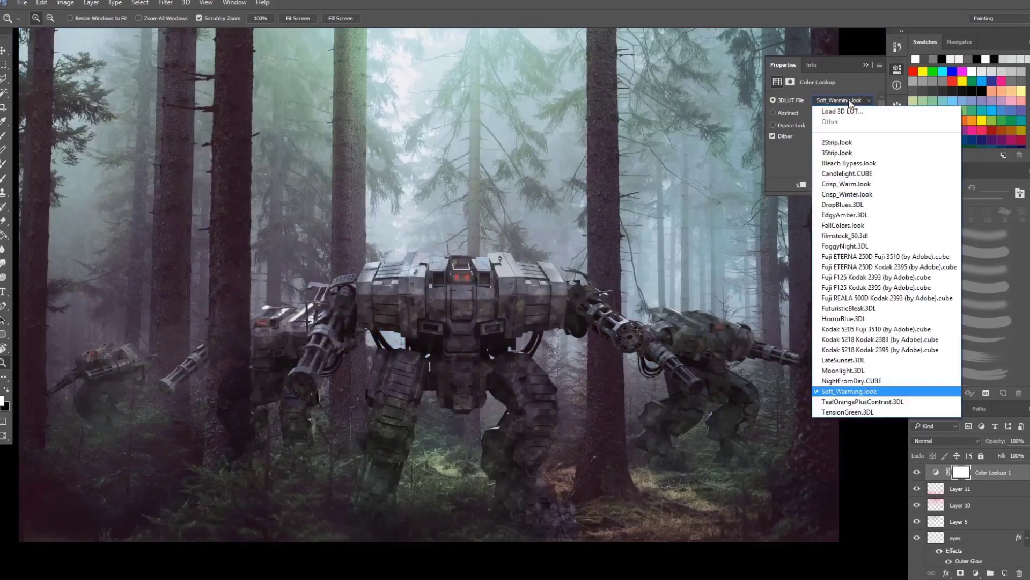
Apply TealOrangePlusContrast.3DL and inspect the mech at closer zoom
left_click(856, 405)
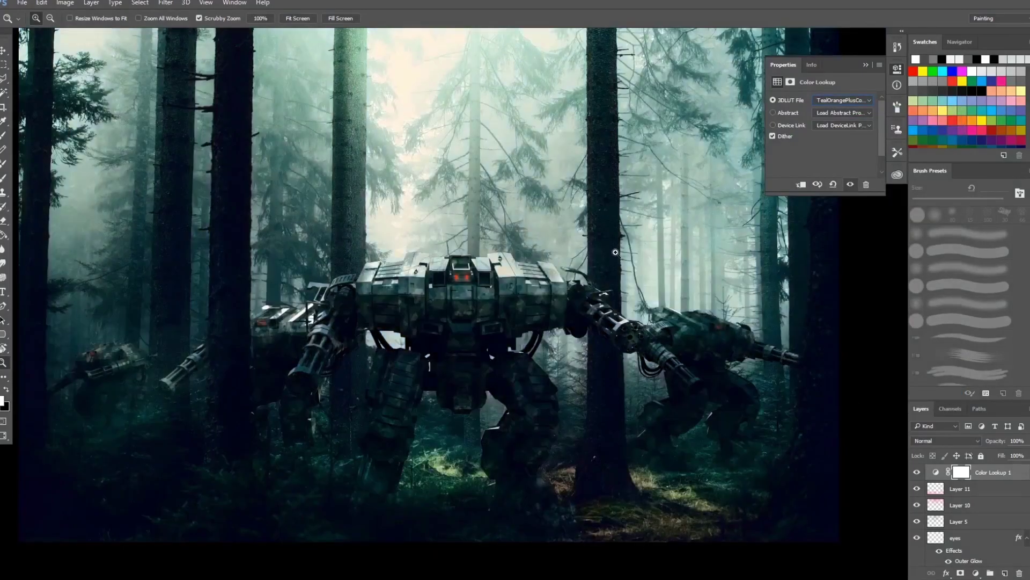
left_click(524, 329)
left_click(524, 328, "alt")
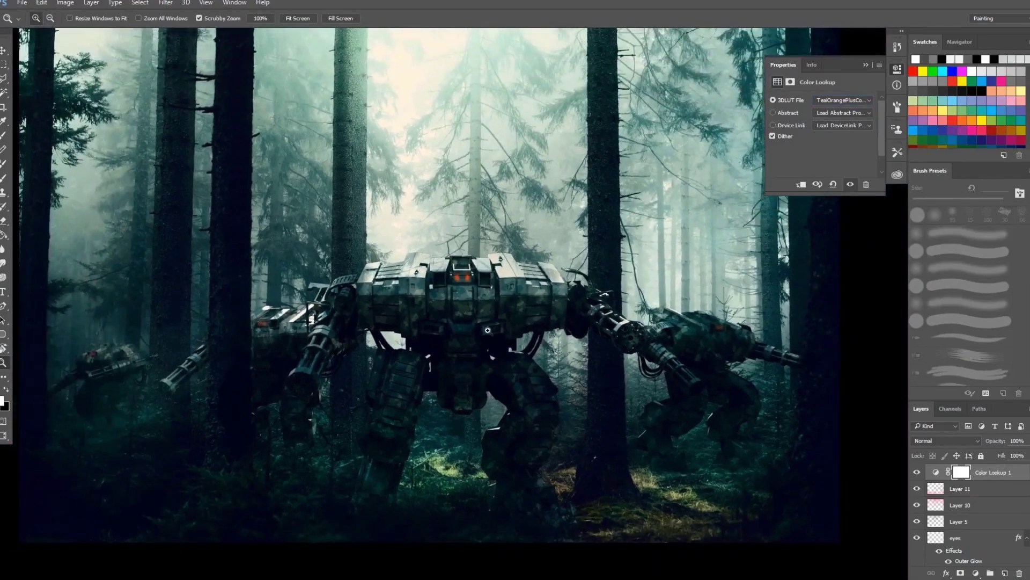
left_click_drag(391, 305, 445, 351)
left_click(511, 371)
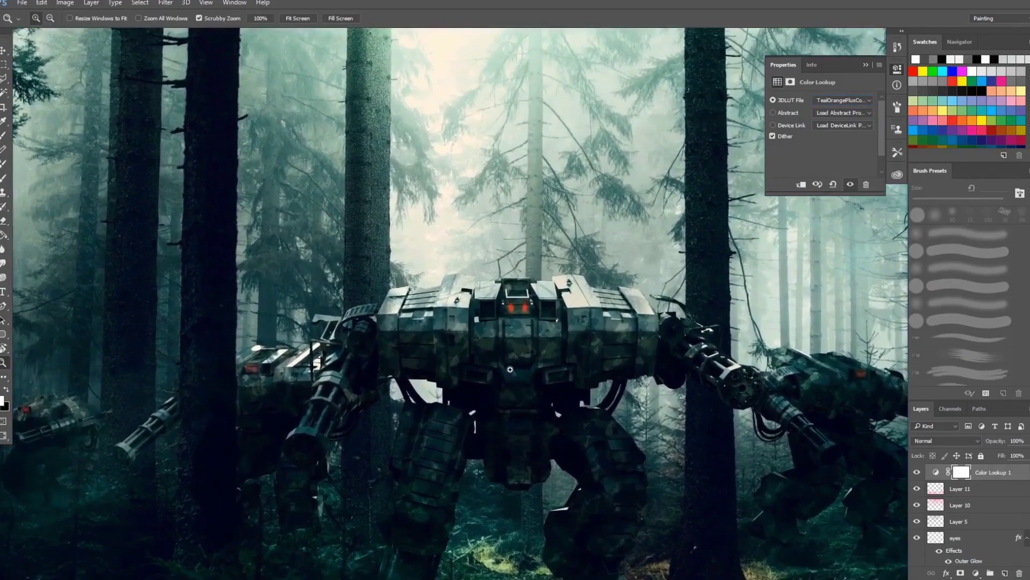
left_click_drag(538, 391, 513, 381)
left_click(512, 381, "alt")
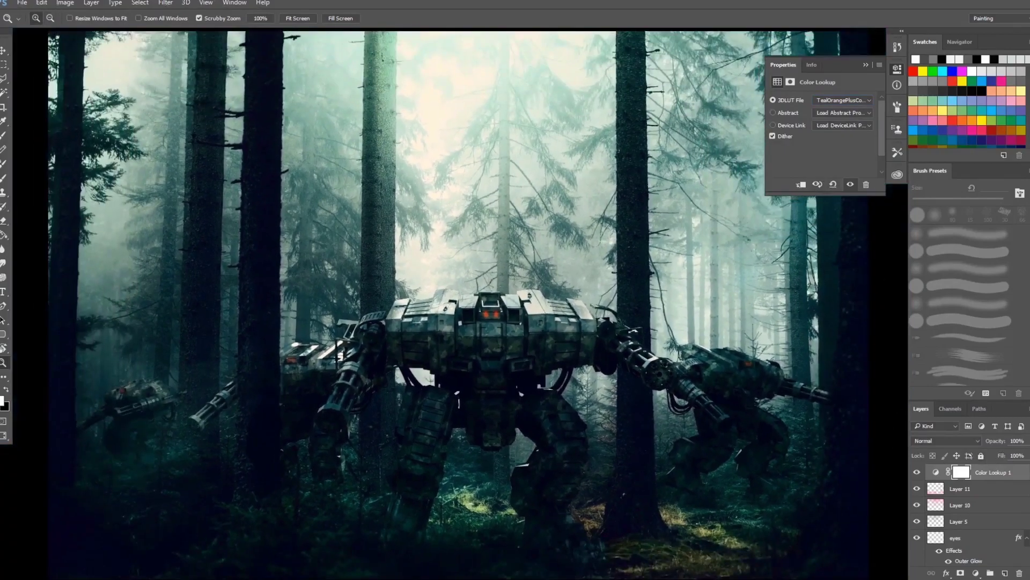
Test the grade at about 59% opacity, restore 100%, and switch to TensionGreen.3DL
left_click(1027, 441)
left_click_drag(1025, 454, 1011, 456)
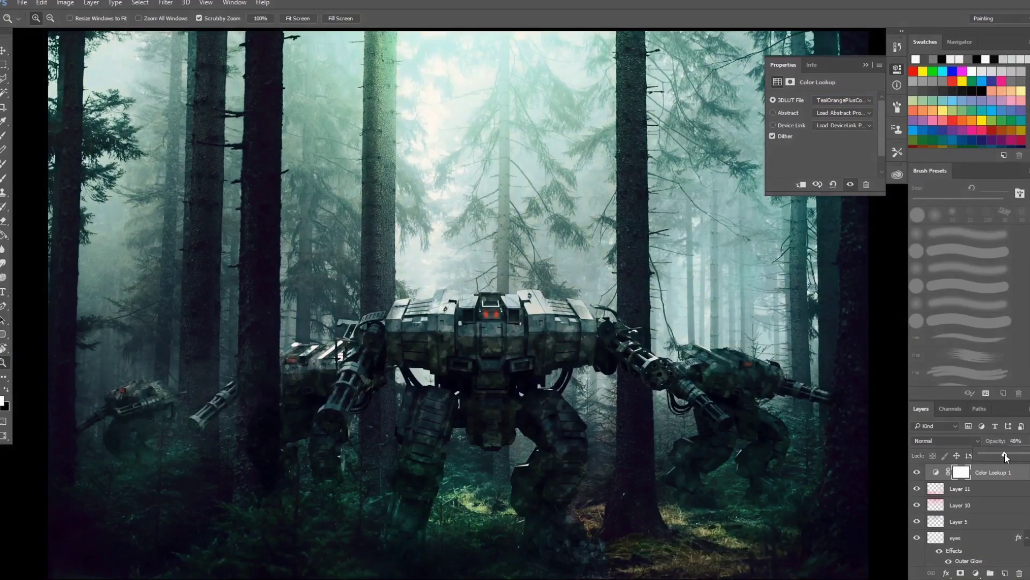
left_click_drag(1007, 453, 1028, 454)
left_click(862, 105)
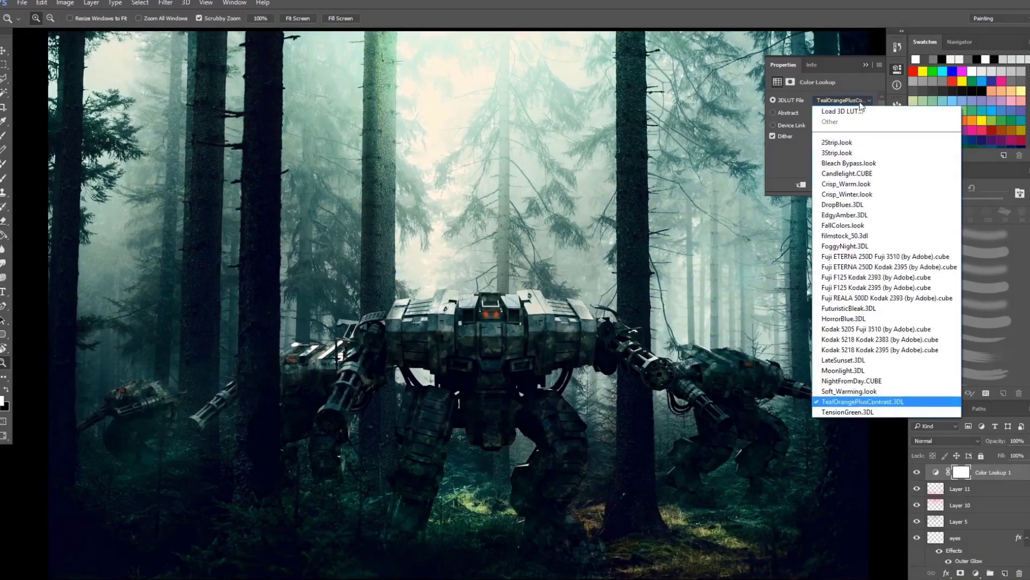
left_click(832, 415)
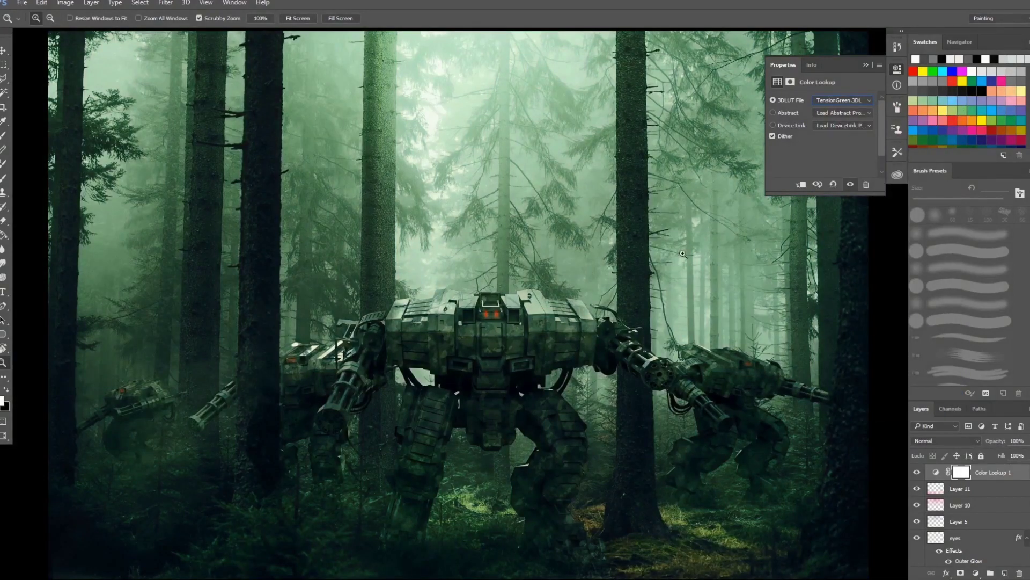
left_click(829, 103)
left_click(830, 104)
Review the green grade around the mech, then stamp visible layers with Ctrl+Alt+Shift+E
left_click(583, 328, "alt")
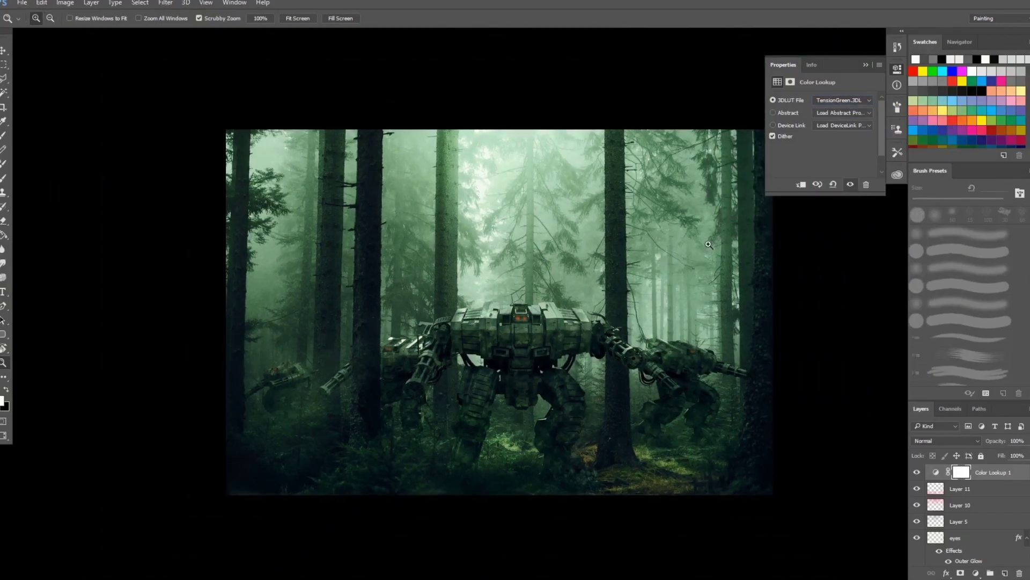
mouse_move(711, 247)
left_mouse_down()
mouse_move(671, 256)
mouse_move(716, 256)
left_mouse_up()
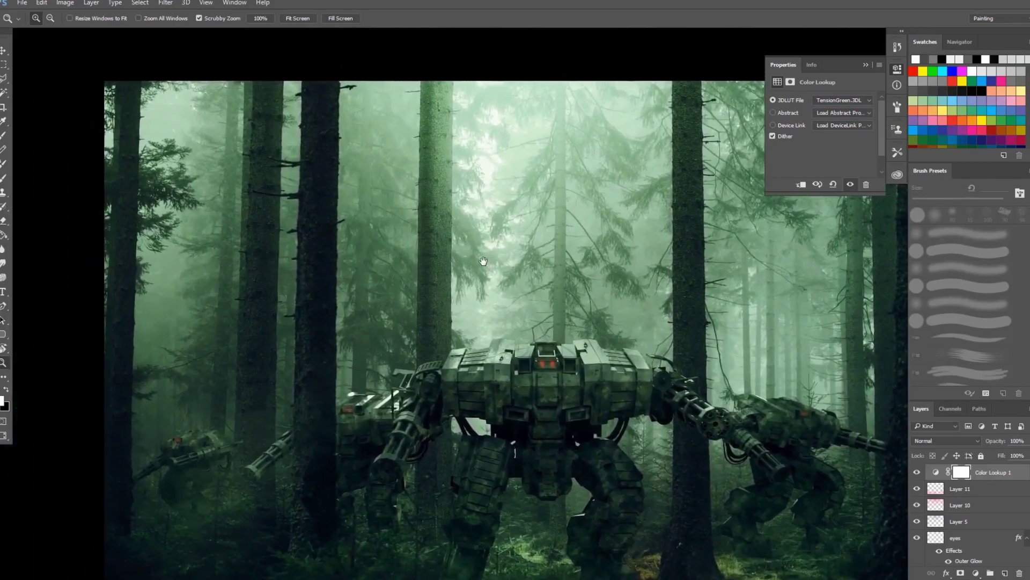
left_click_drag(531, 280, 490, 290)
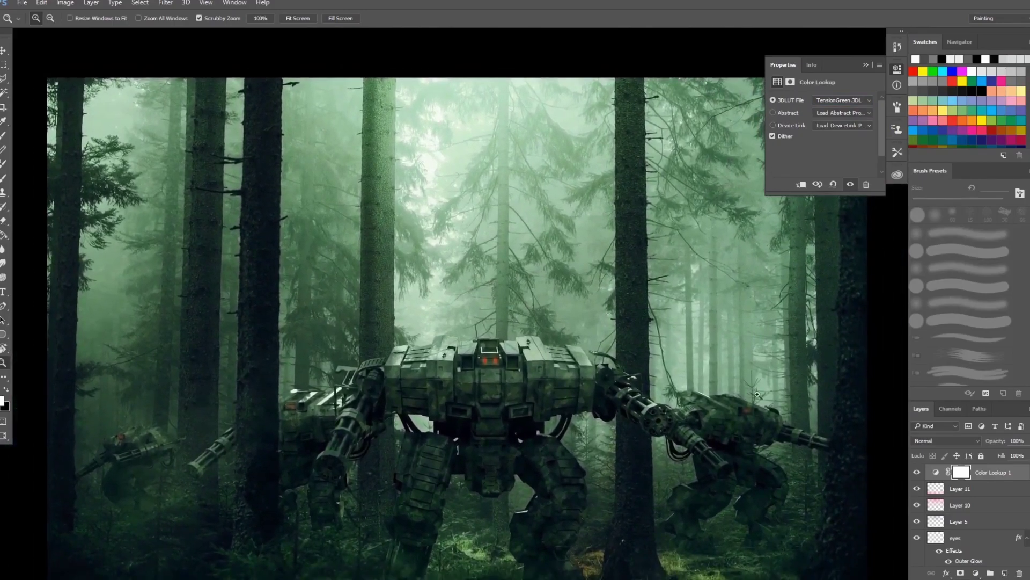
left_click(643, 342, "alt")
left_click(643, 342, "alt")
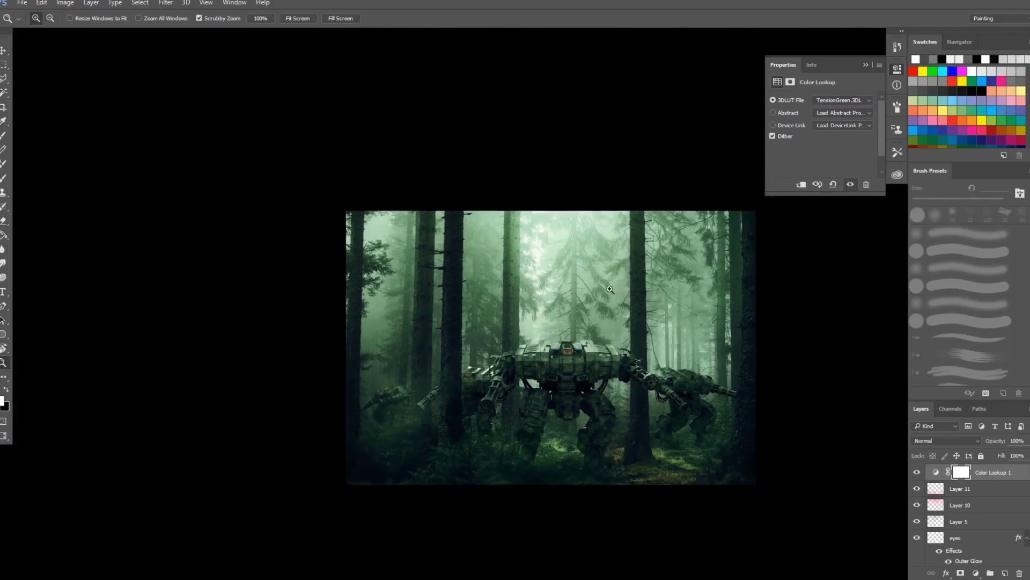
left_click(617, 284)
left_click_drag(536, 372, 527, 292)
left_click(518, 276)
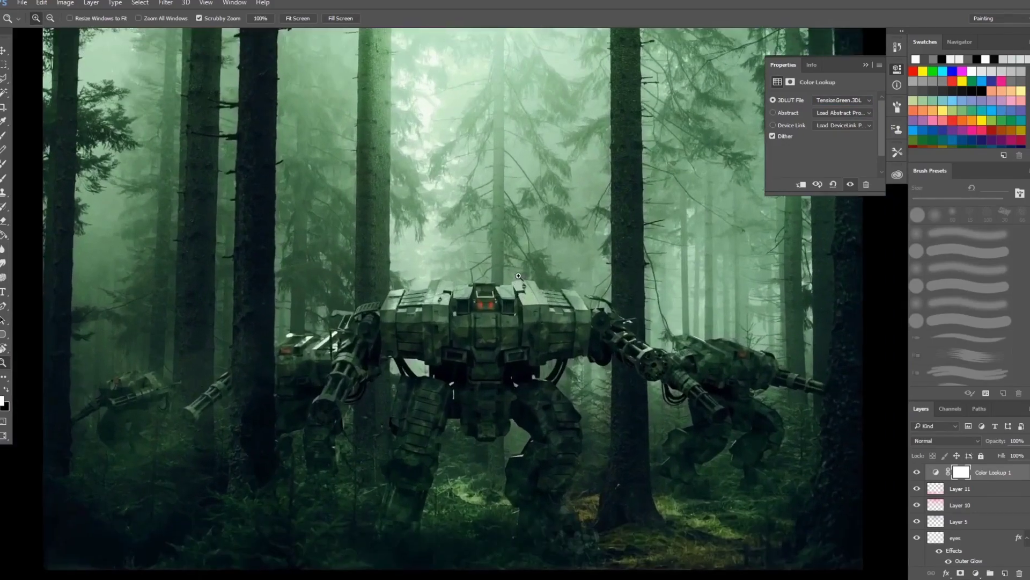
left_click_drag(475, 243, 430, 237)
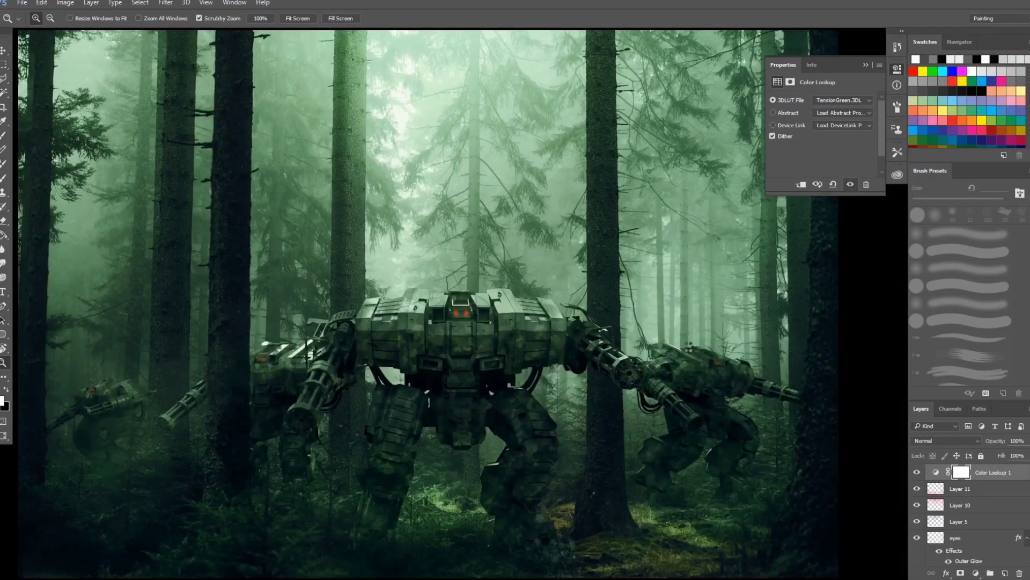
key("ctrl+shift+alt+e")
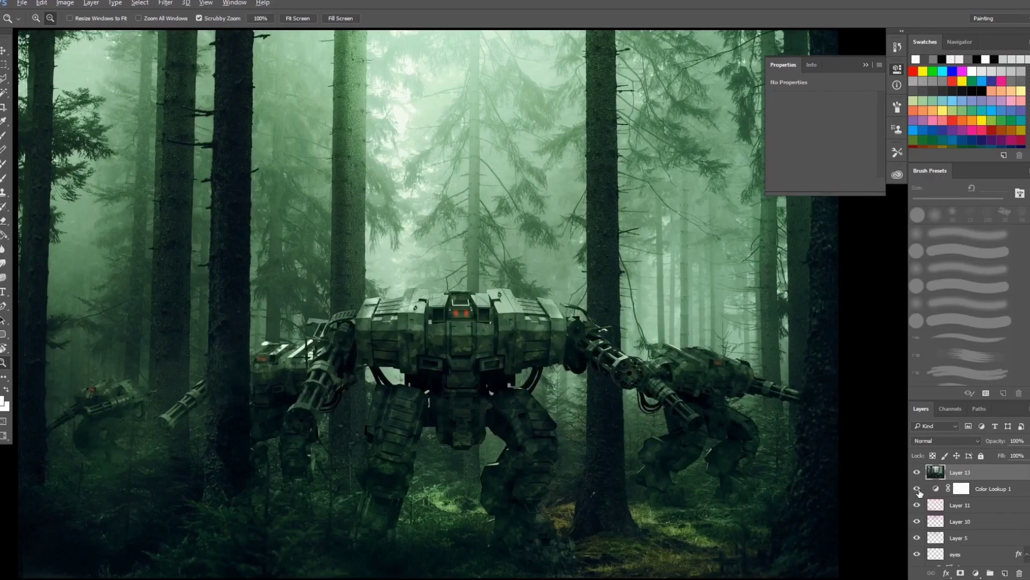
Hide every layer except the merged Layer 13 and zoom in on the mech
left_click(916, 472)
left_click(917, 472, "alt")
left_click_drag(561, 376, 468, 380)
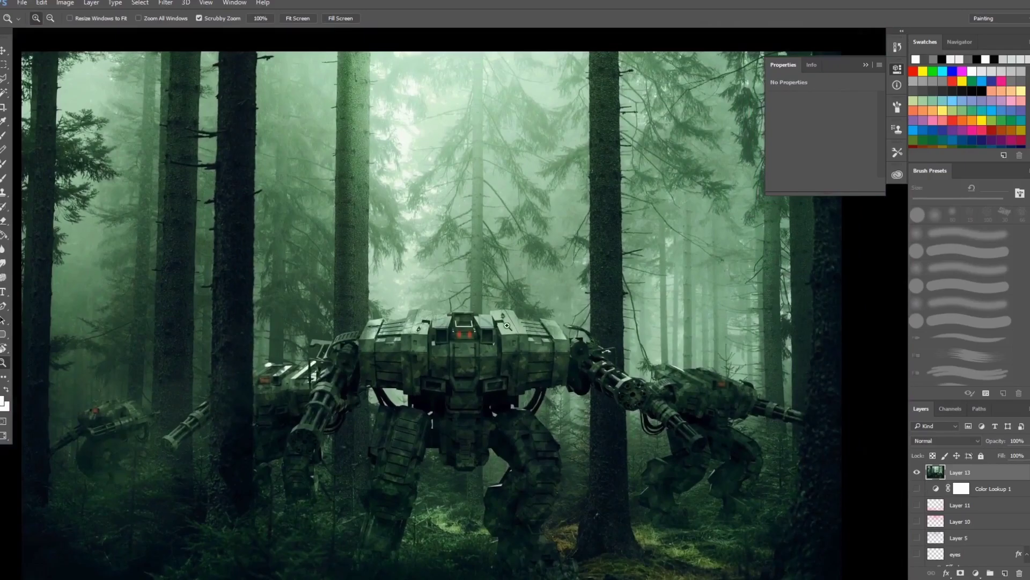
left_click(504, 324, "alt")
left_click(465, 346)
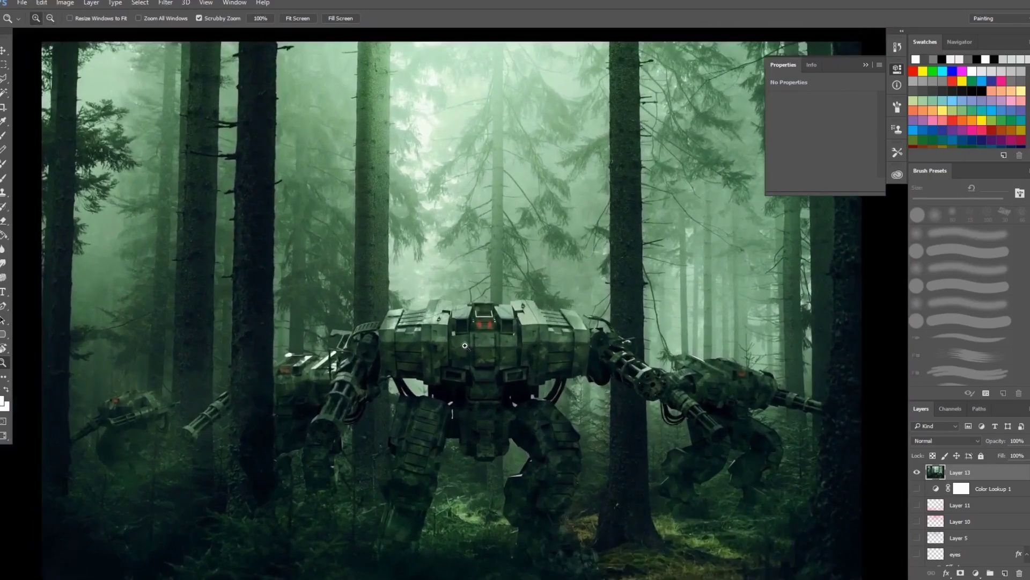
left_click(465, 345)
left_click(468, 336, "alt")
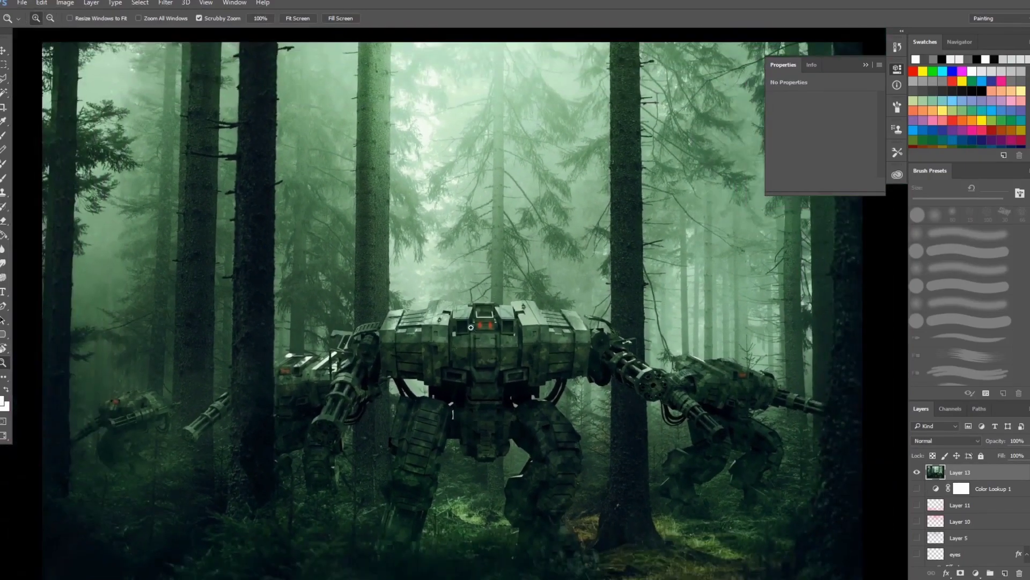
Turn the Color Lookup 1 grade and Layer 13 back on
scroll(583, 383, "down", 2)
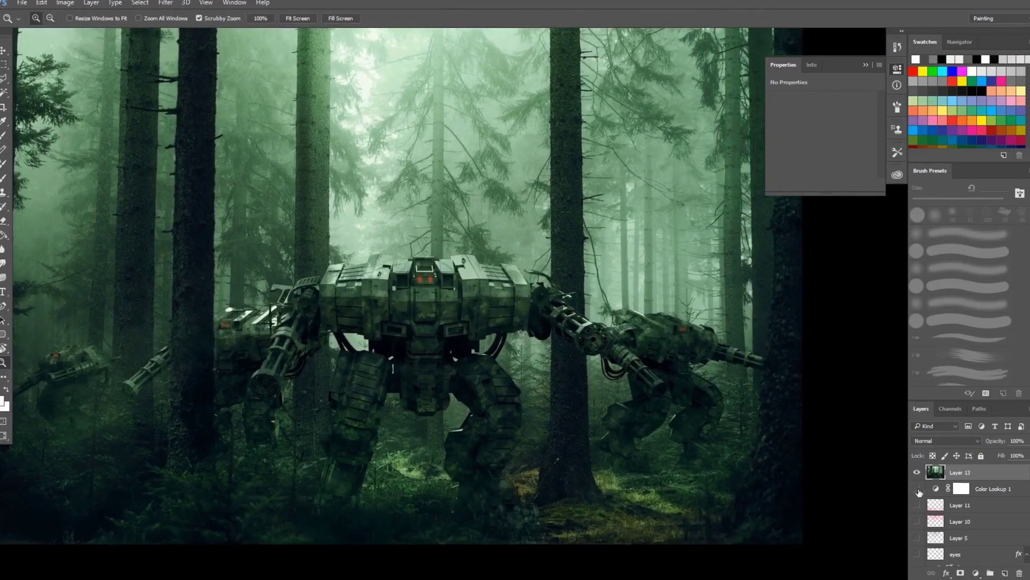
left_click(917, 489, "alt")
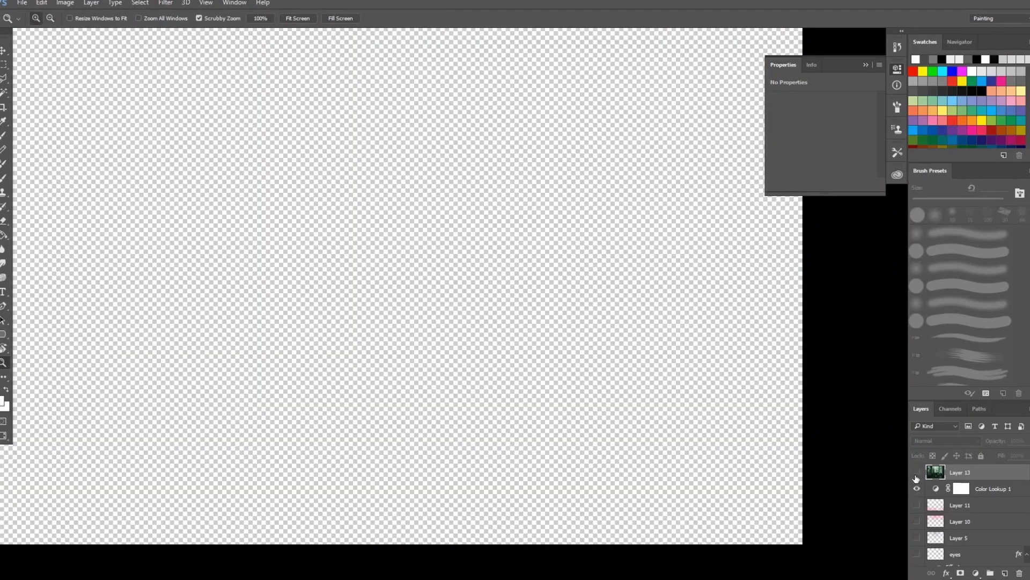
left_click(917, 472)
key("alt")
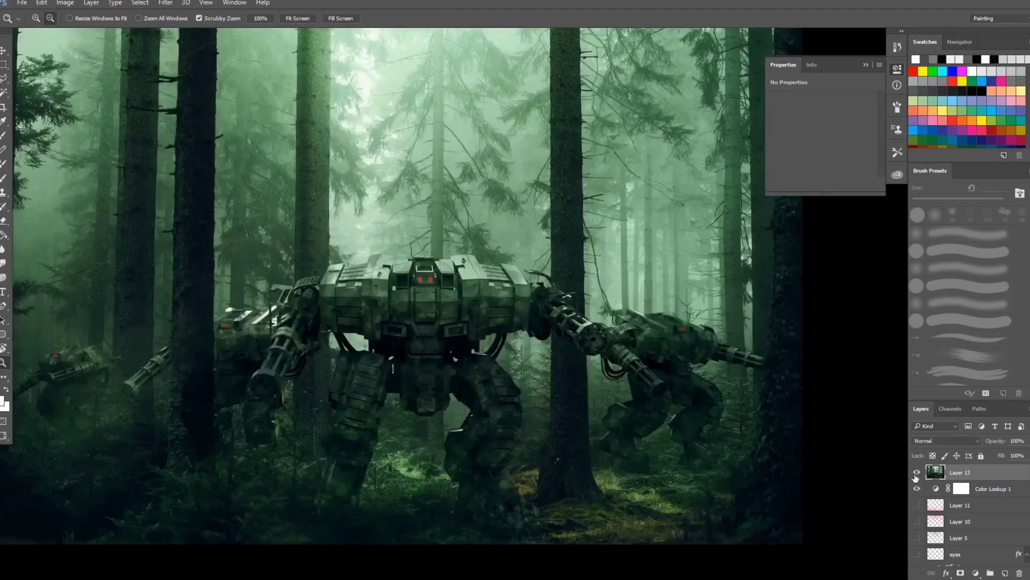
Turn Layer 11 back on and toggle Layer 13 to compare the grade
left_click(917, 472)
left_click(917, 473)
left_click(917, 505)
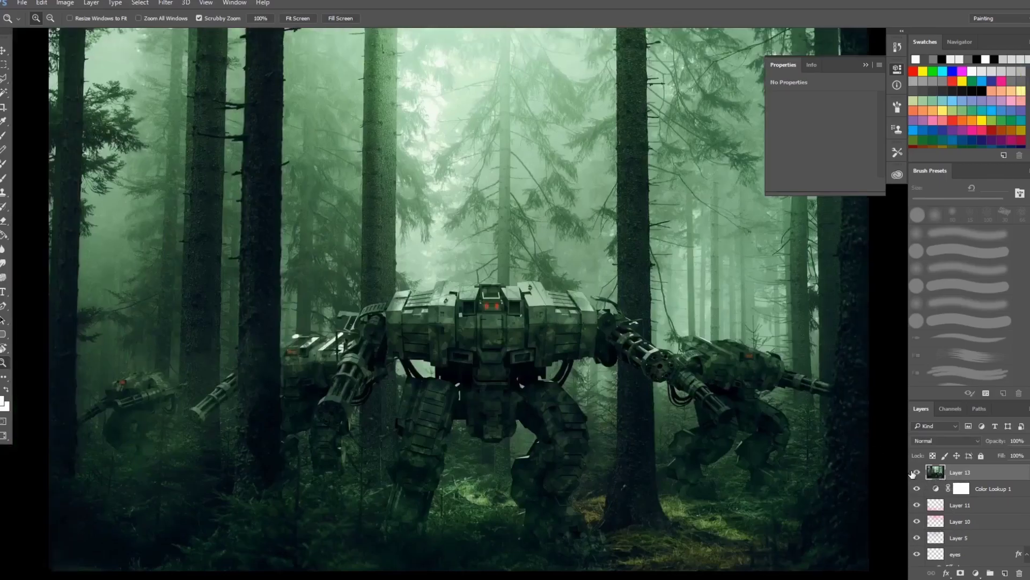
left_click(956, 473)
left_click(917, 473)
left_click(917, 473)
left_click(651, 319, "alt")
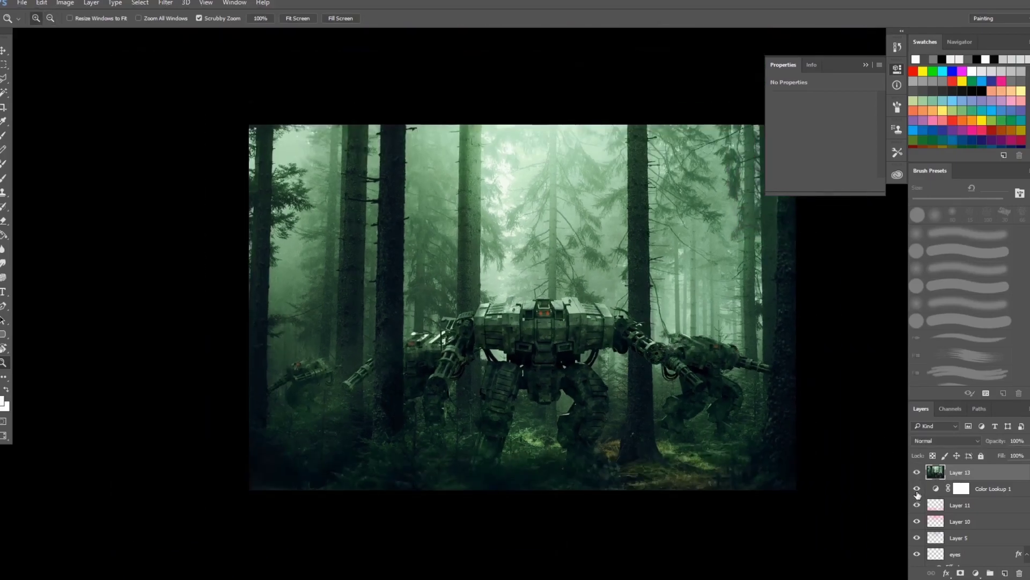
Hide Color Lookup 1 and Layer 13 to view the original ungraded artwork
left_click(917, 489)
key("ctrl+plus")
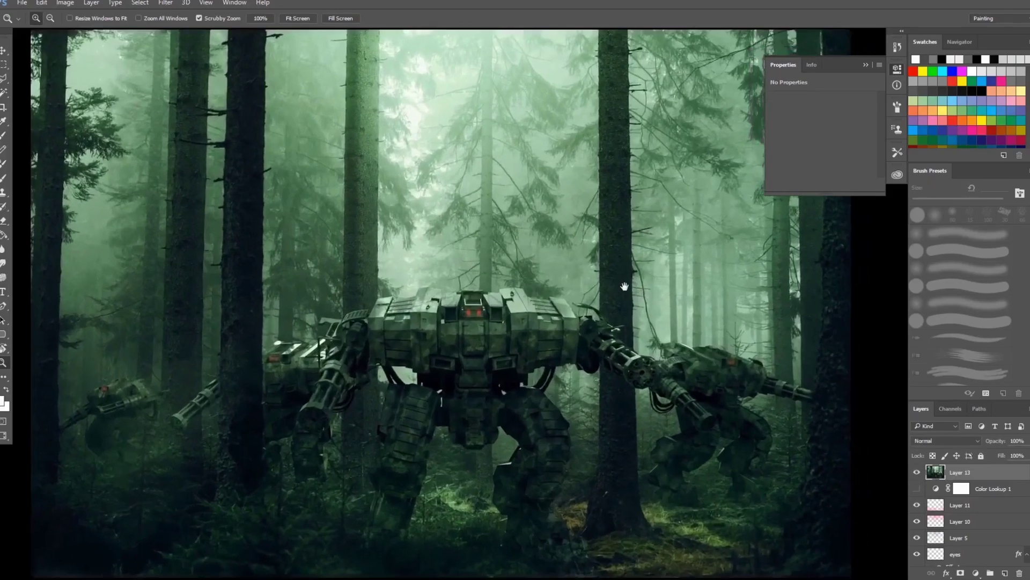
left_click(917, 473)
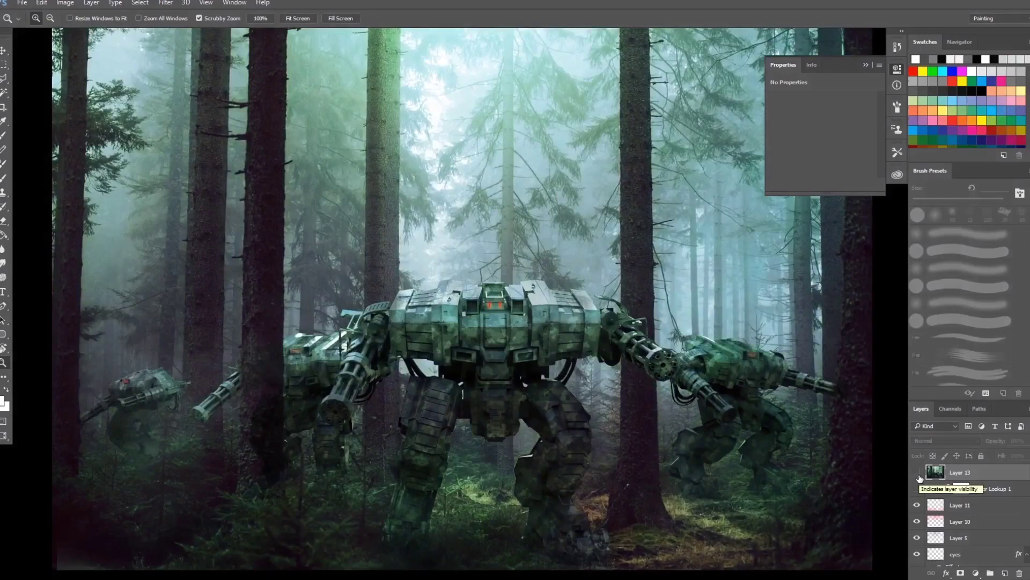
Show Layer 13 again and set up a 1200 px soft round eraser
left_click(917, 472)
key("e")
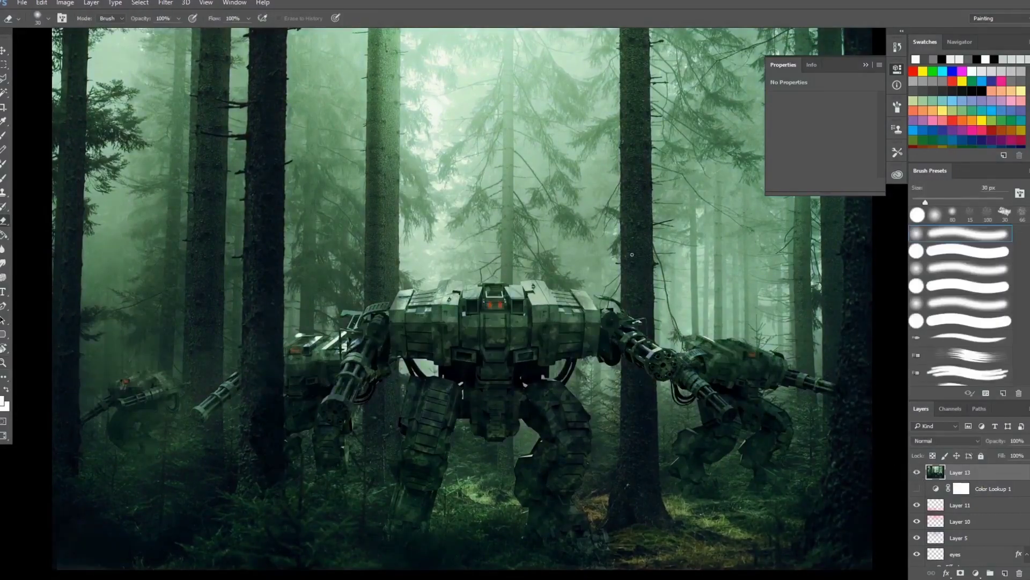
scroll(633, 254, "down", 1)
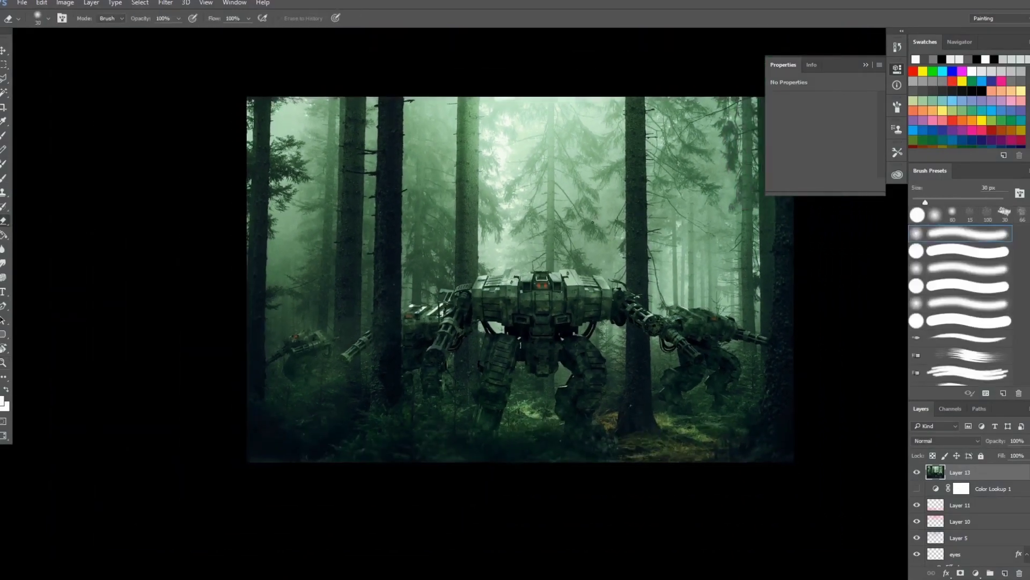
key("]")
key("]")
key("]")
key("]")
key("]")
key("]")
key("]")
key("]")
key("]")
key("]")
key("]")
key("]")
key("]")
key("]")
key("]")
key("]")
key("]")
key("]")
key("]")
key("]")
right_click(519, 141)
left_click(564, 269)
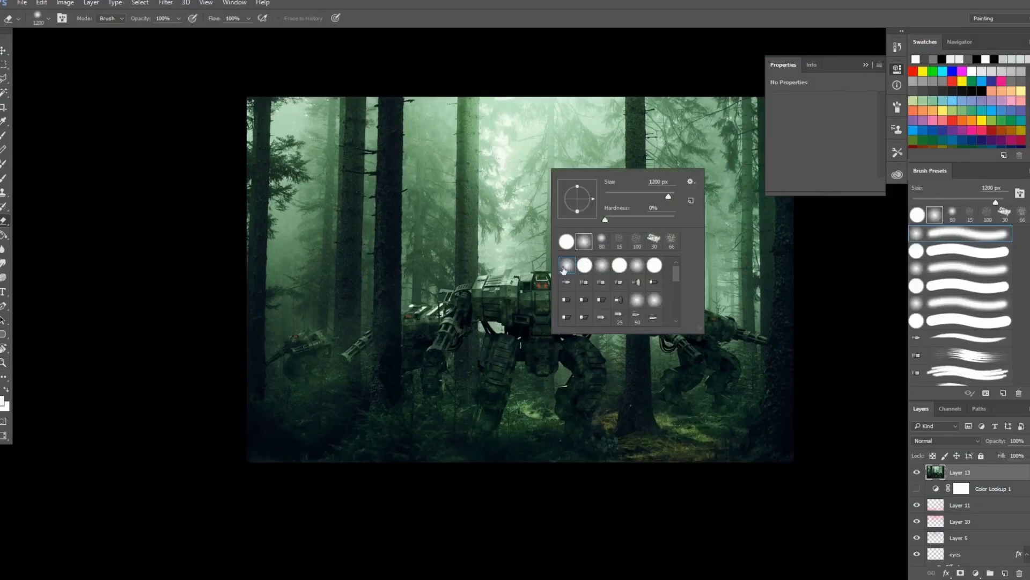
left_click(545, 24)
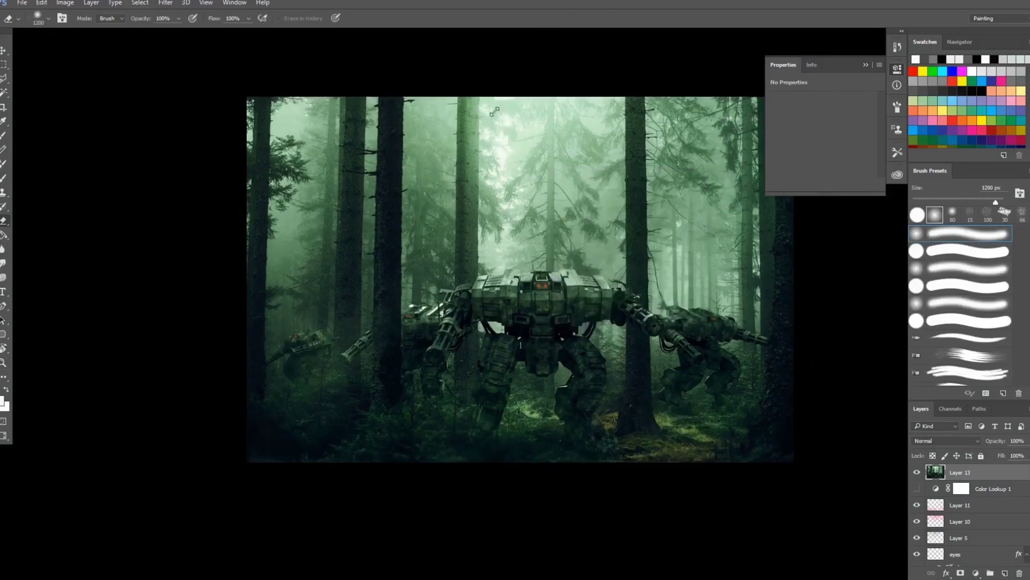
Erase Layer 13 over the sky, left side, right trees, forest floor and robots to reveal fog
mouse_move(494, 111)
left_mouse_down()
mouse_move(463, 108)
mouse_move(533, 79)
mouse_move(552, 84)
mouse_move(541, 116)
mouse_move(580, 166)
mouse_move(489, 166)
left_mouse_up()
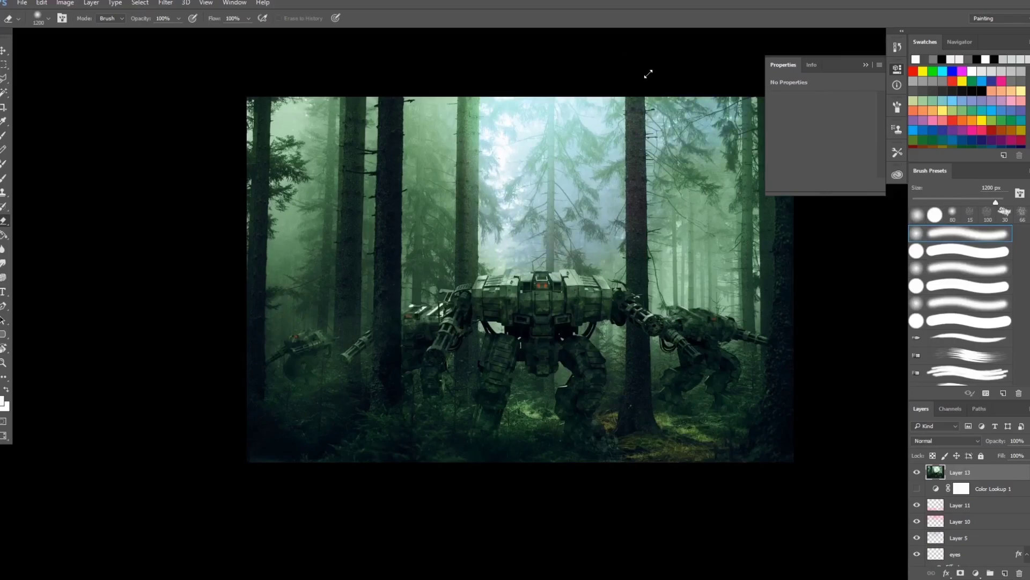
left_click(864, 64)
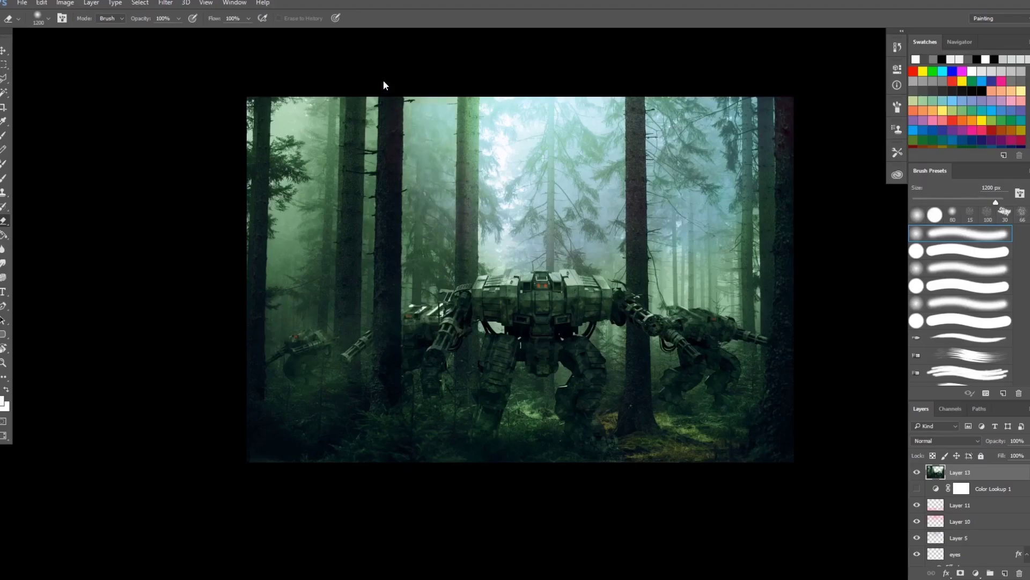
mouse_move(341, 89)
left_mouse_down()
mouse_move(303, 67)
mouse_move(266, 87)
mouse_move(271, 153)
mouse_move(258, 242)
left_mouse_up()
left_click_drag(381, 157, 391, 201)
mouse_move(428, 346)
left_mouse_down()
mouse_move(620, 369)
mouse_move(591, 338)
mouse_move(594, 325)
mouse_move(679, 364)
mouse_move(714, 328)
left_mouse_up()
mouse_move(284, 303)
left_mouse_down()
mouse_move(301, 269)
mouse_move(648, 233)
mouse_move(582, 222)
left_mouse_up()
key("z")
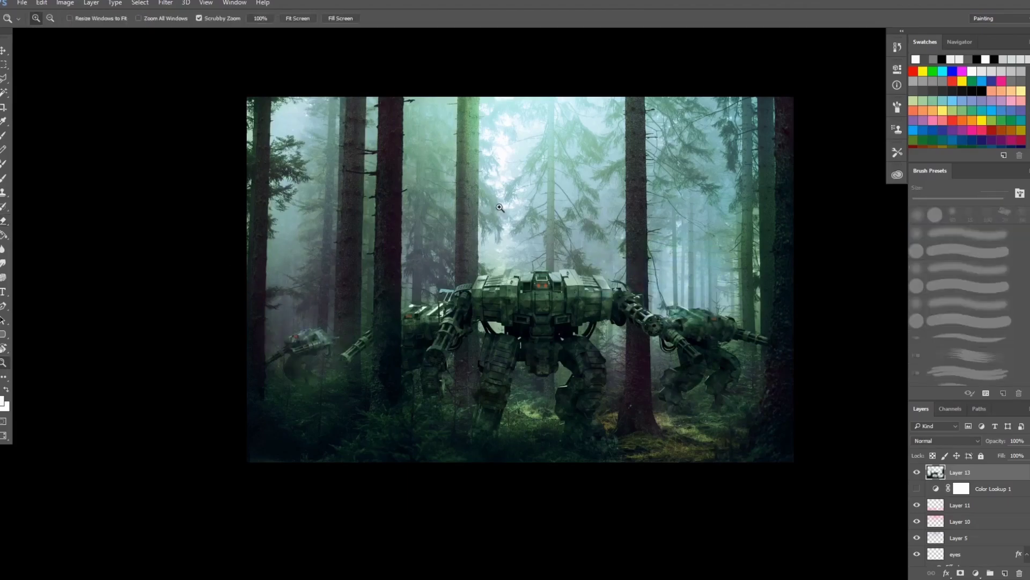
mouse_move(419, 247)
left_mouse_down()
mouse_move(386, 247)
mouse_move(451, 247)
mouse_move(306, 236)
mouse_move(338, 225)
left_mouse_up()
left_click(472, 198, "alt")
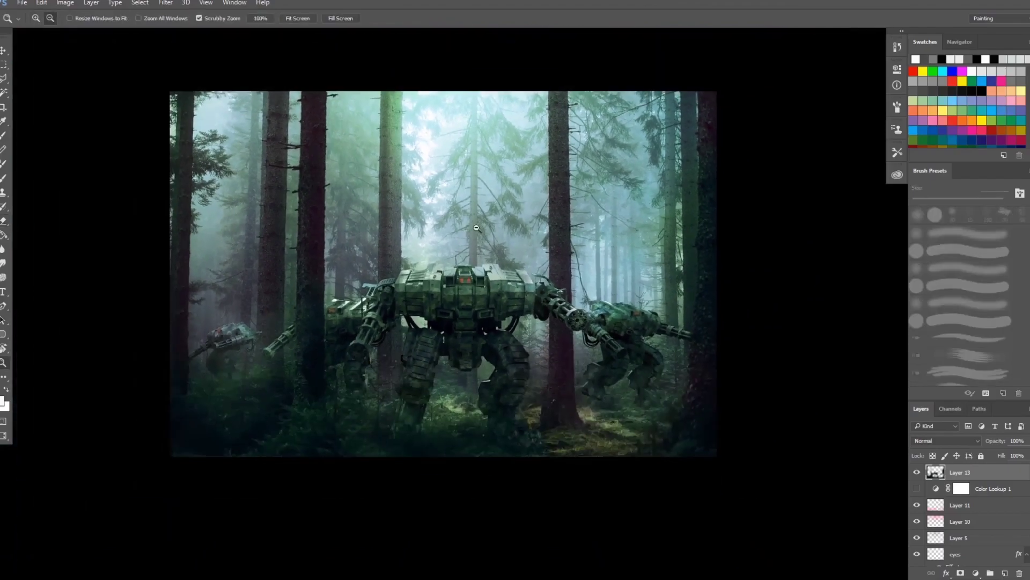
left_click(454, 175)
left_click_drag(454, 175, 433, 187)
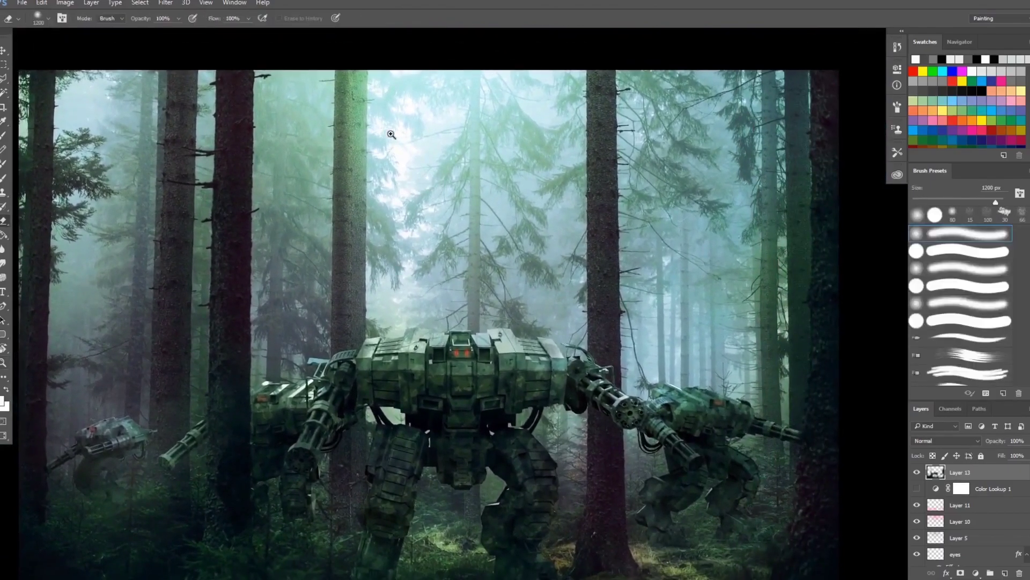
left_click(457, 198, "alt")
left_click(457, 198)
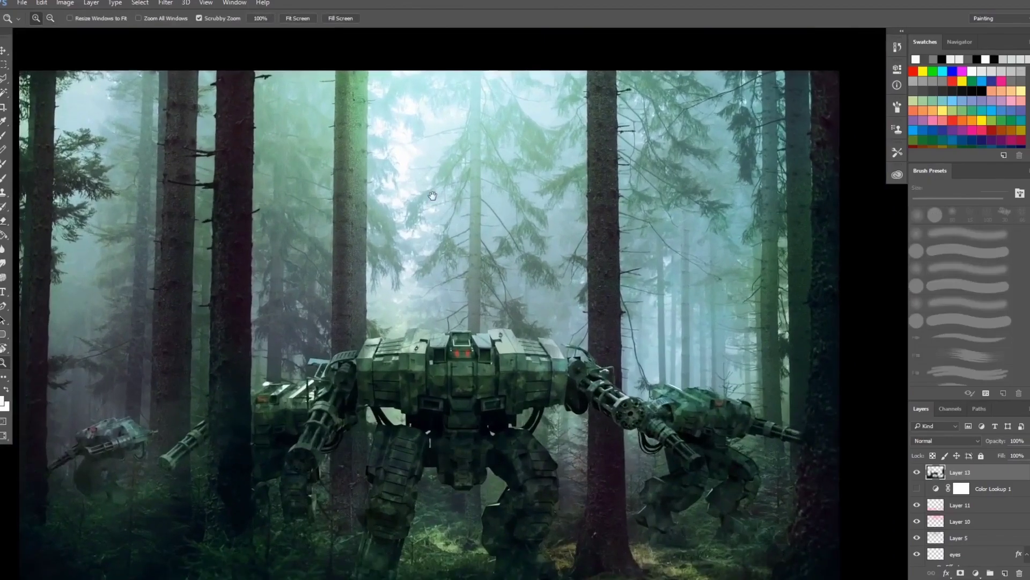
key("e")
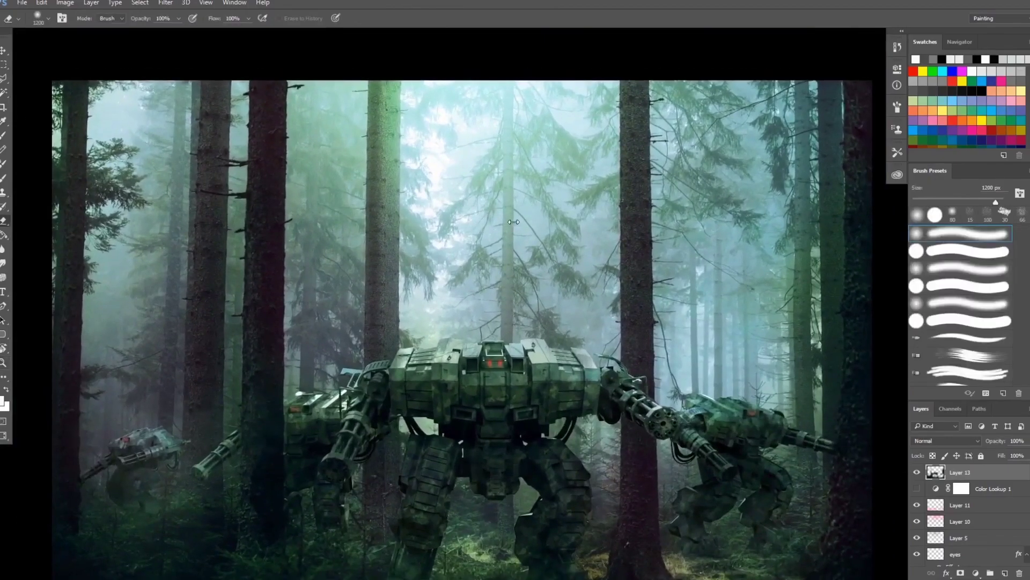
key("z")
left_click(858, 459, "alt")
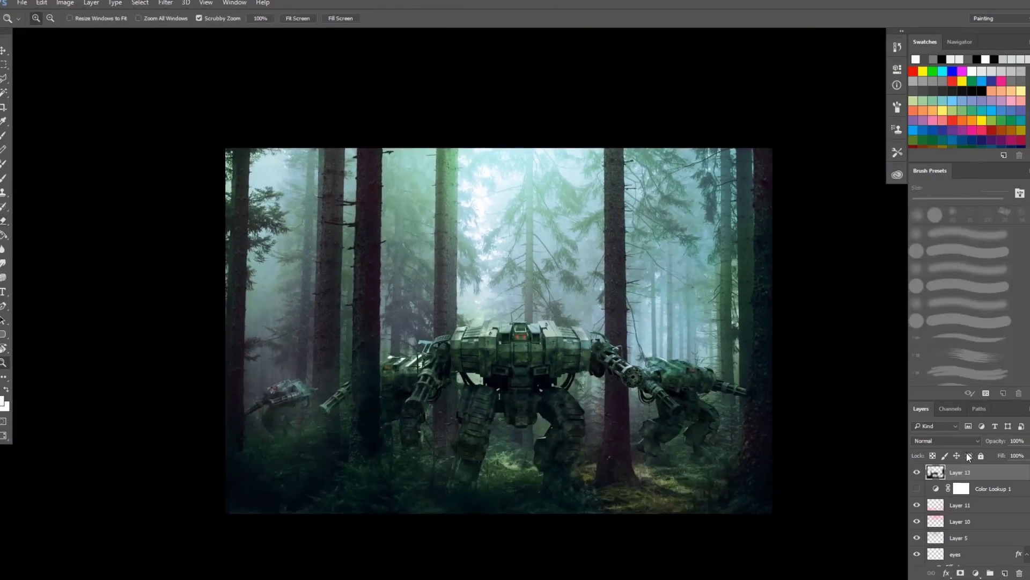
Add a Color Lookup adjustment layer using the FuturisticBleak.3DL lookup table
left_click(977, 573)
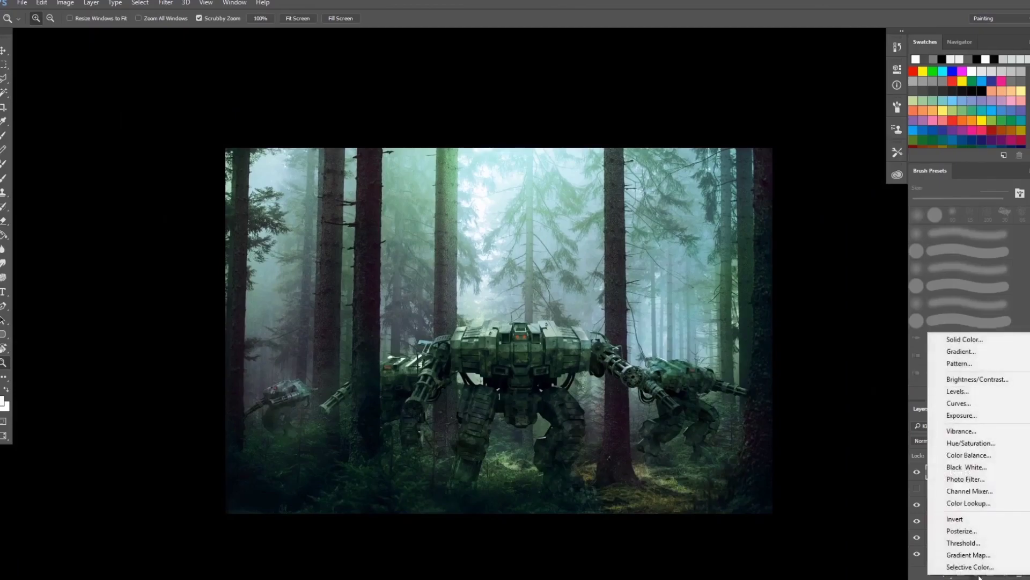
left_click(964, 507)
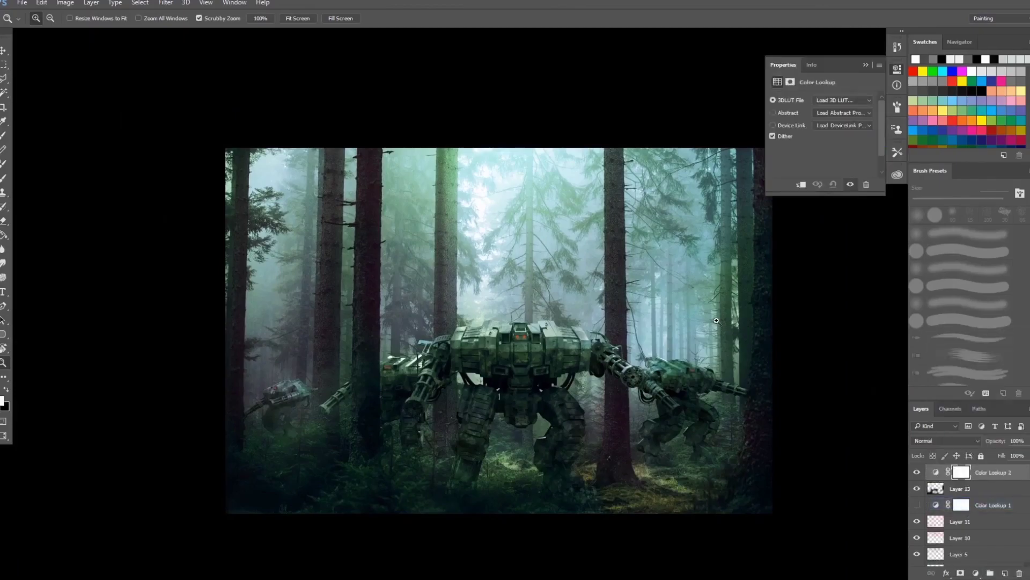
left_click(843, 100)
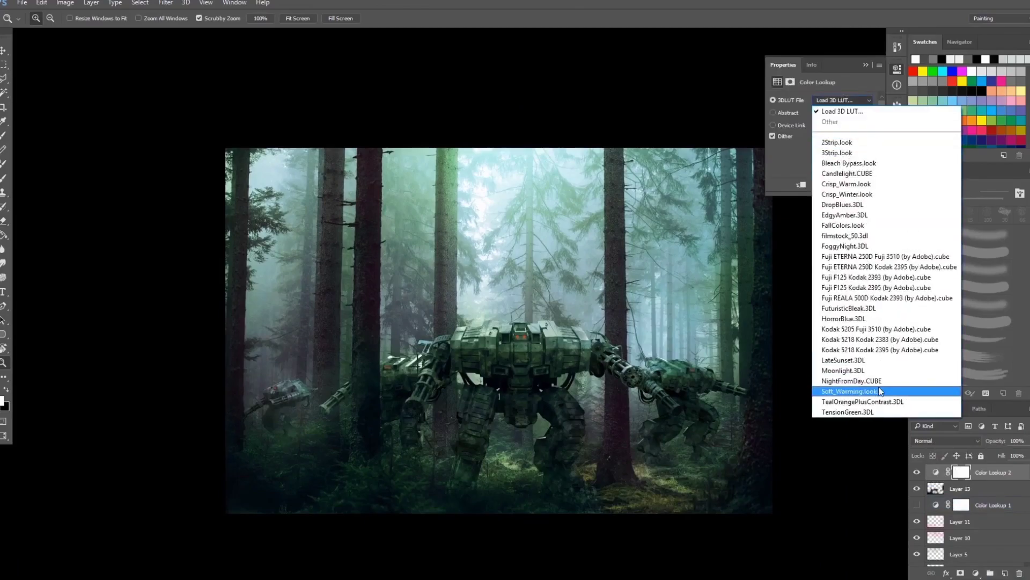
left_click(848, 308)
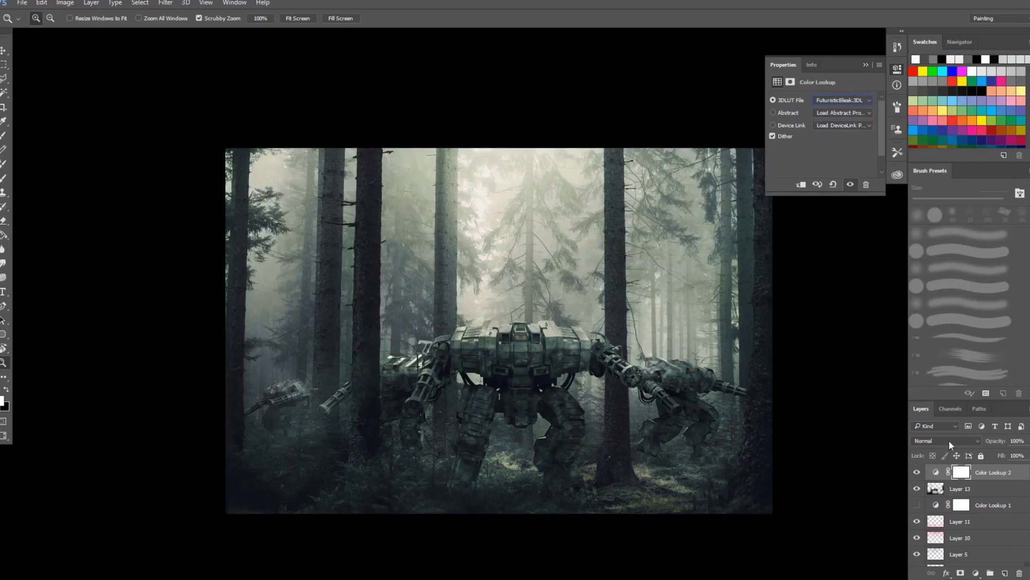
left_click(835, 101)
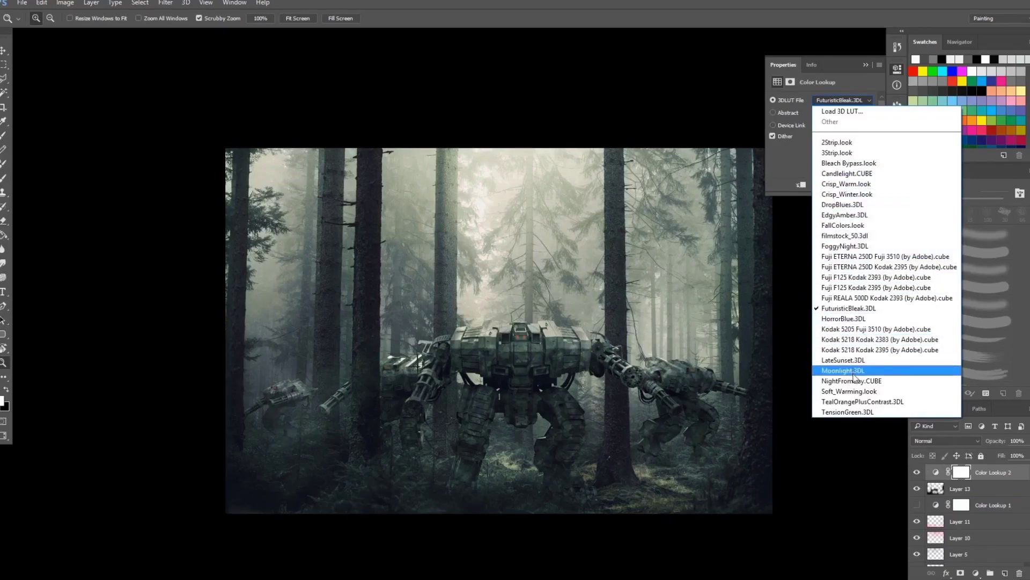
Switch Color Lookup 2 to the TealOrangePlusContrast.3DL lookup
left_click(852, 407)
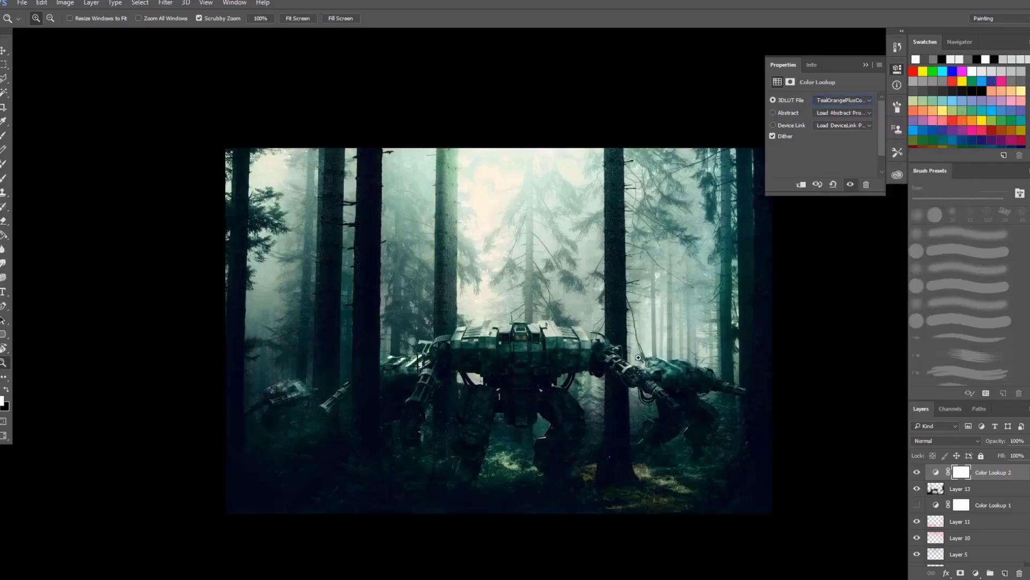
left_click(607, 310)
left_click_drag(607, 309, 609, 310)
Toggle Layer 13's visibility repeatedly to compare it with the teal grade, leaving it shown
left_click(916, 489)
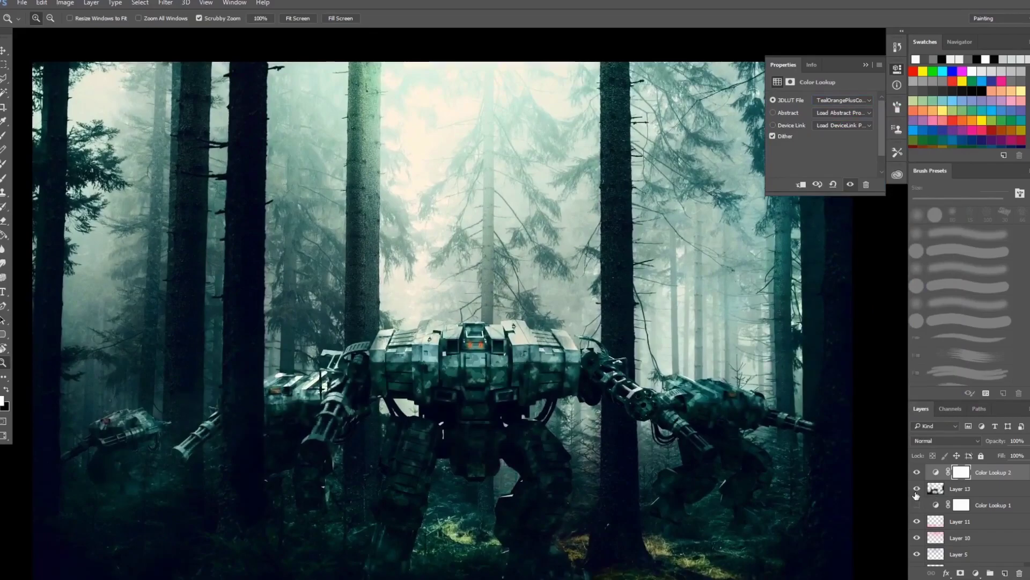
left_click(917, 489)
left_click(917, 490)
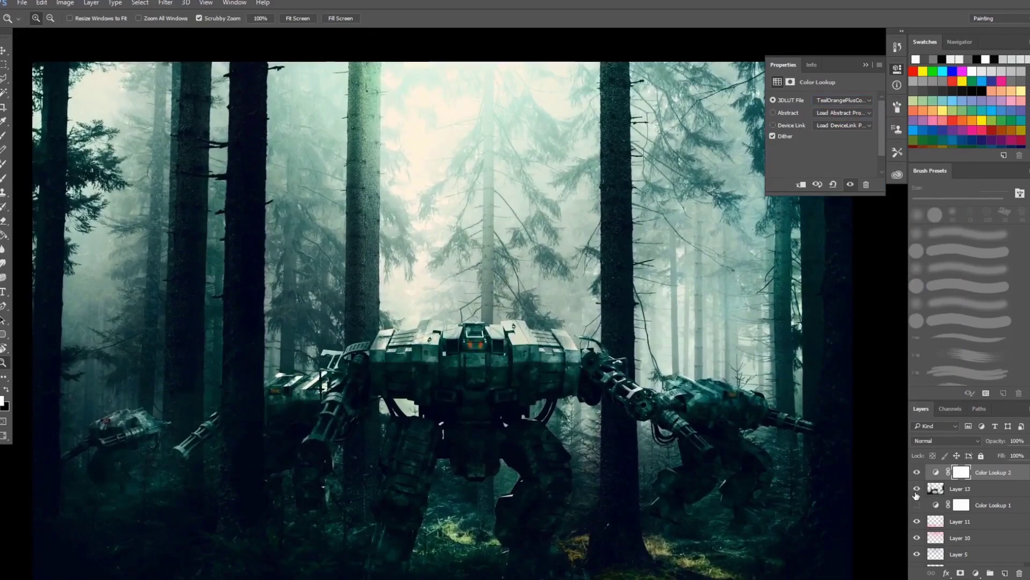
left_click(916, 489)
left_click(917, 490)
left_click(917, 490)
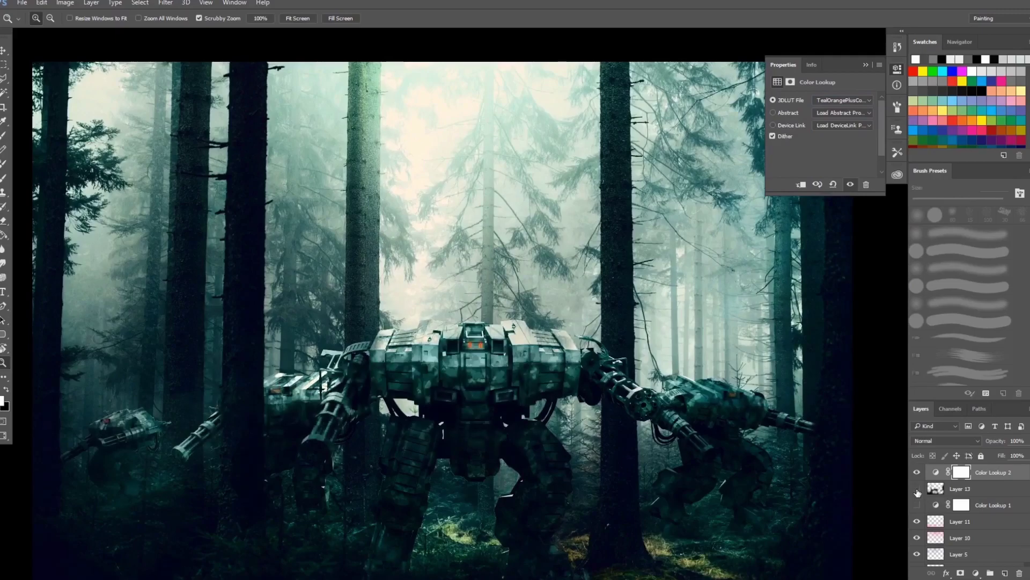
left_click(917, 489)
left_click(917, 490)
left_click(917, 490)
left_click(916, 490)
left_click(917, 489)
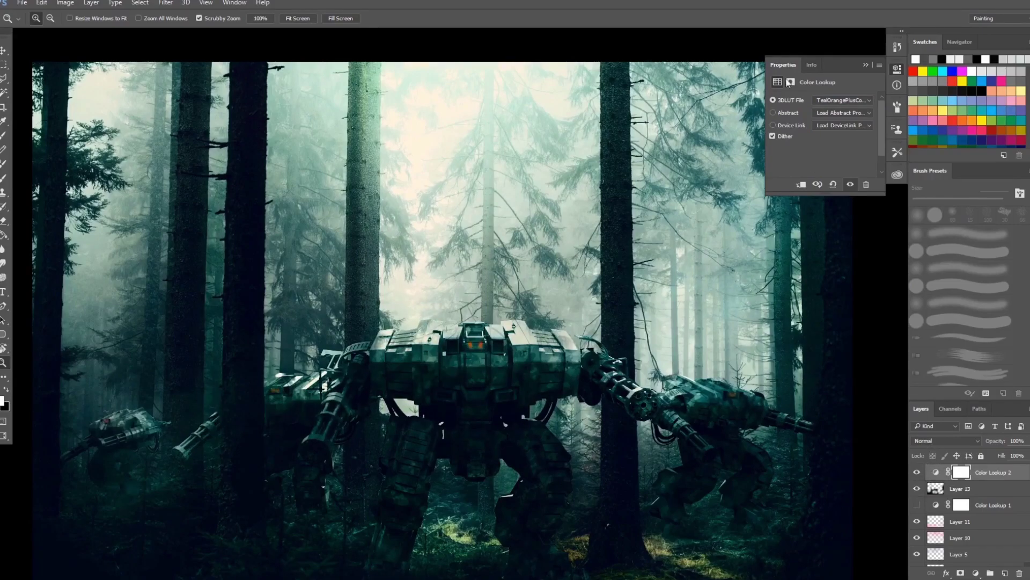
left_click(845, 101)
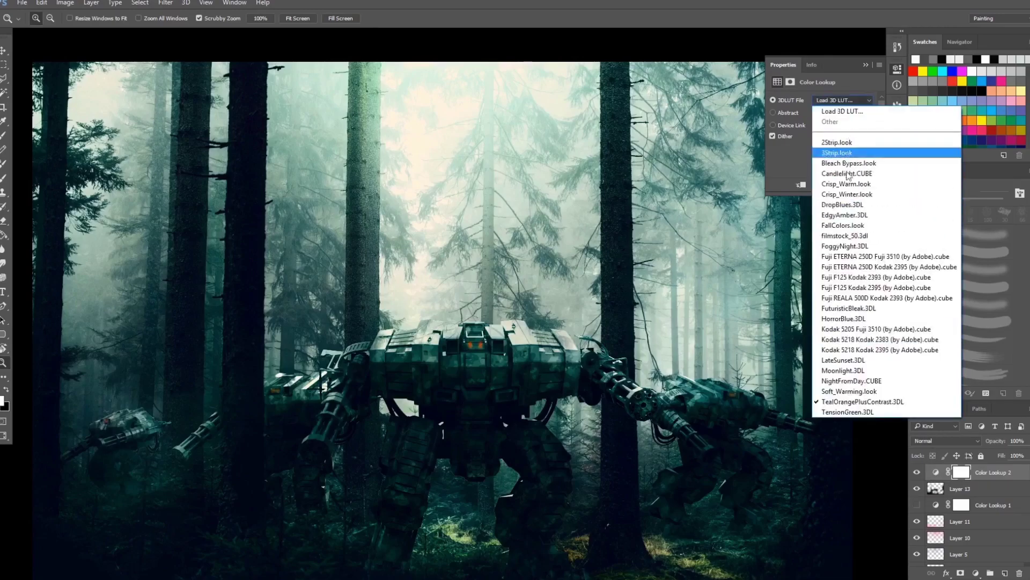
Apply the HorrorBlue.3DL lookup and ready a 300 px eraser
left_click(859, 314)
left_click(539, 309, "alt")
key("e")
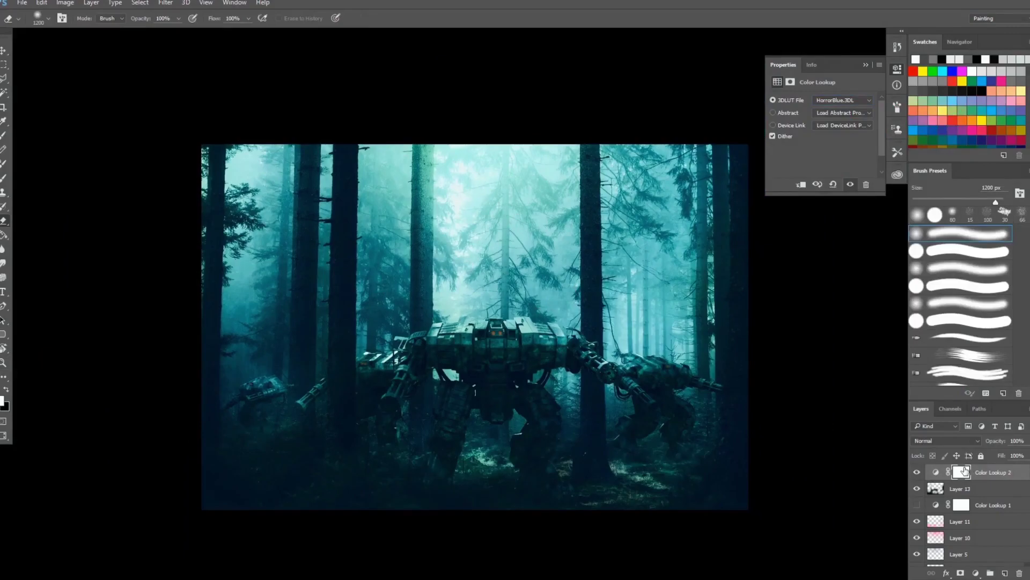
key("bracketleft")
key("bracketleft")
key("bracketleft")
key("bracketleft")
key("bracketleft")
key("bracketleft")
key("bracketleft")
key("bracketleft")
Stamp all visible layers into a new Layer 14, hide Color Lookup 2, and select Layer 14
key("ctrl+shift+alt+e")
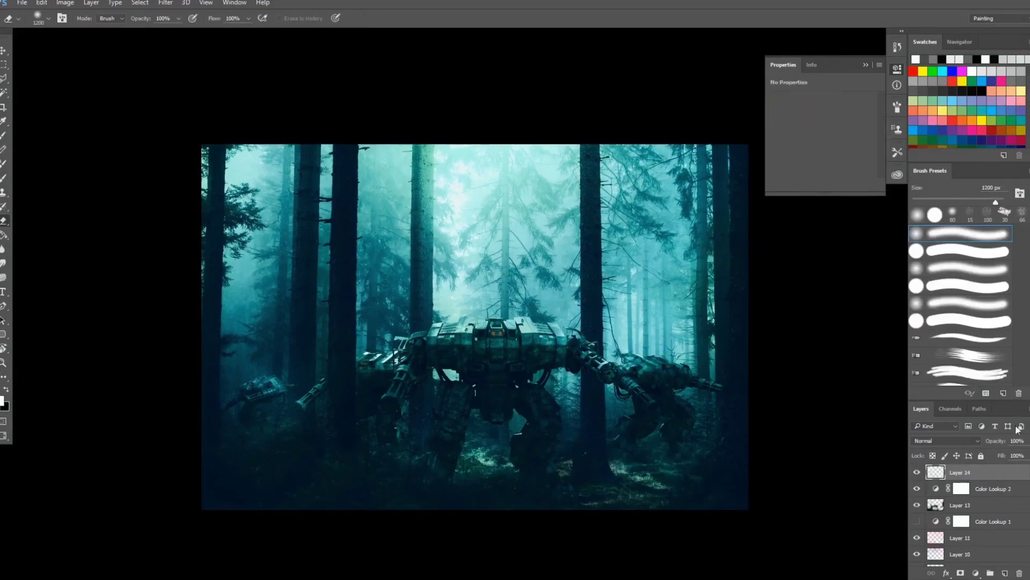
left_click(990, 491)
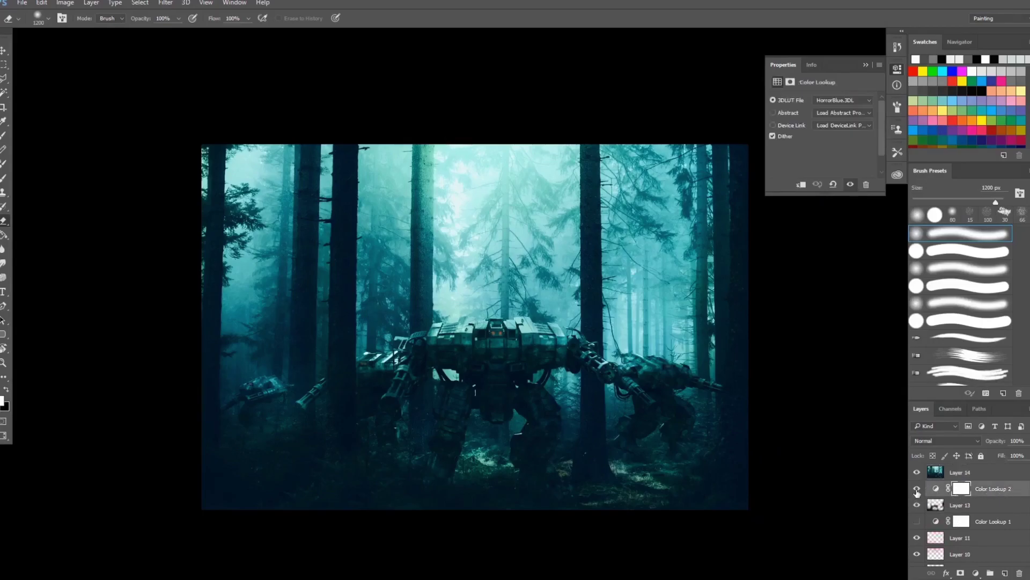
left_click(917, 488)
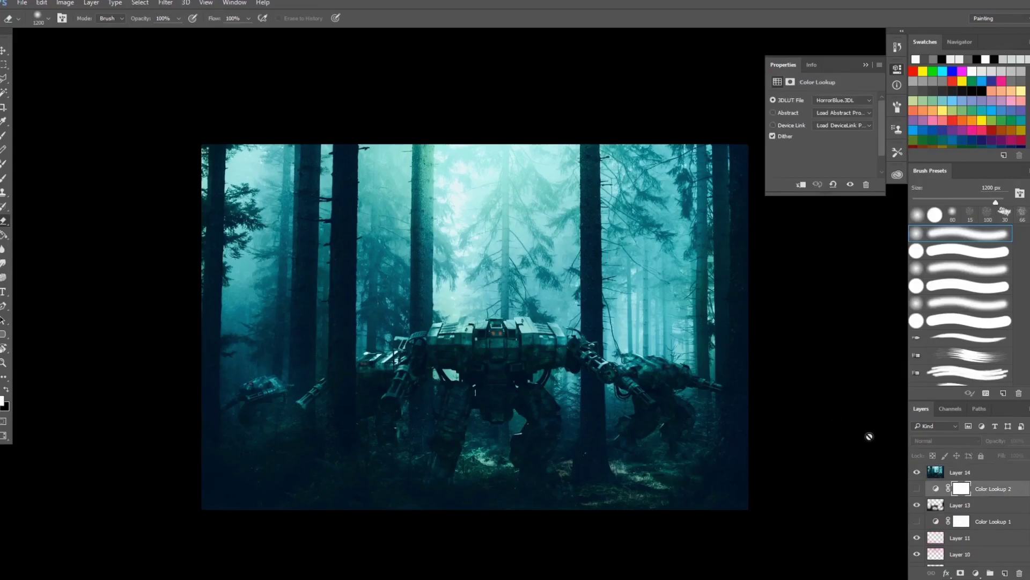
left_click(932, 476)
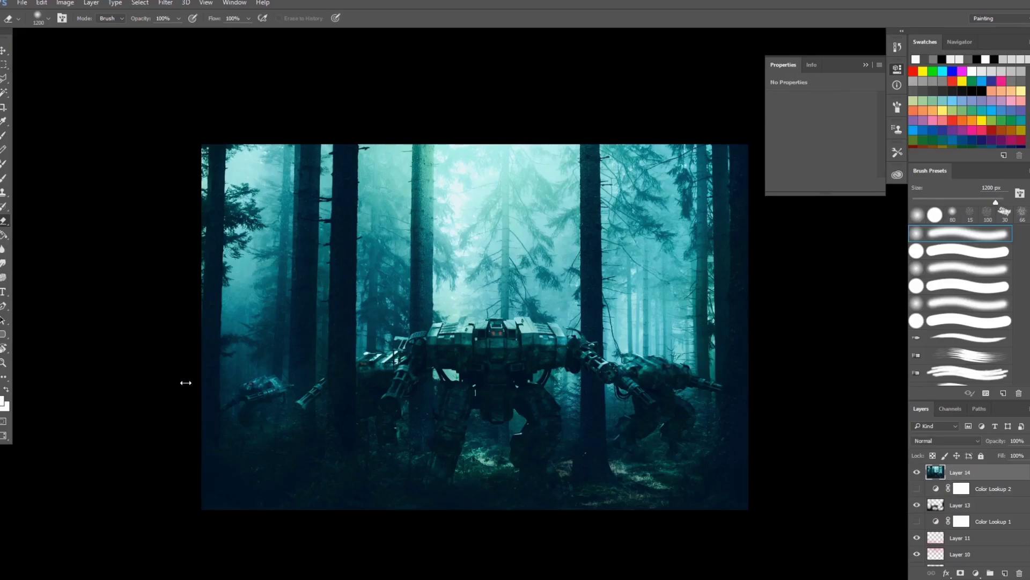
Erase Layer 14 across the forest floor, right edge and several tree trunks to reveal reddish tones
left_click_drag(211, 381, 241, 388)
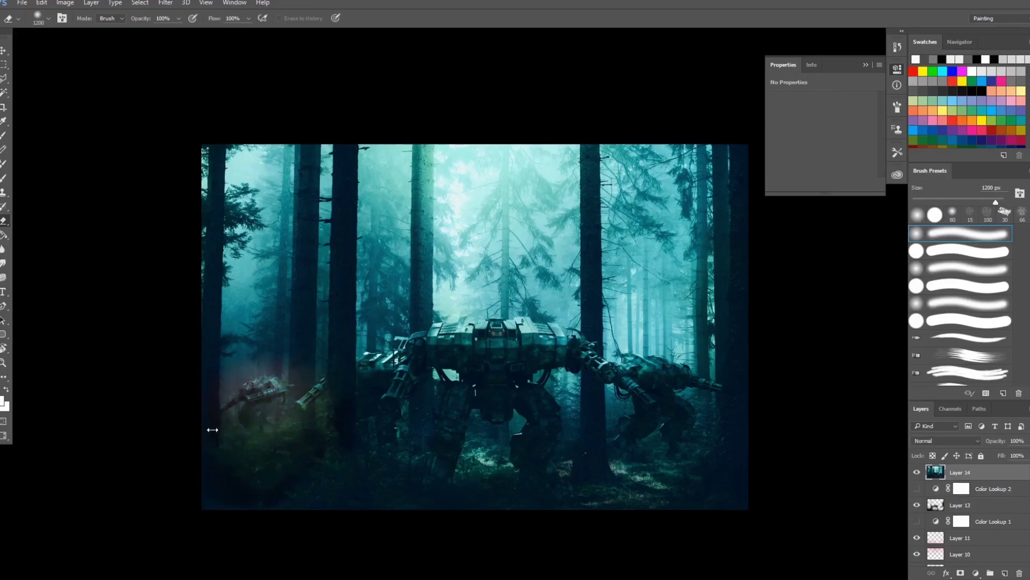
key("ctrl+z")
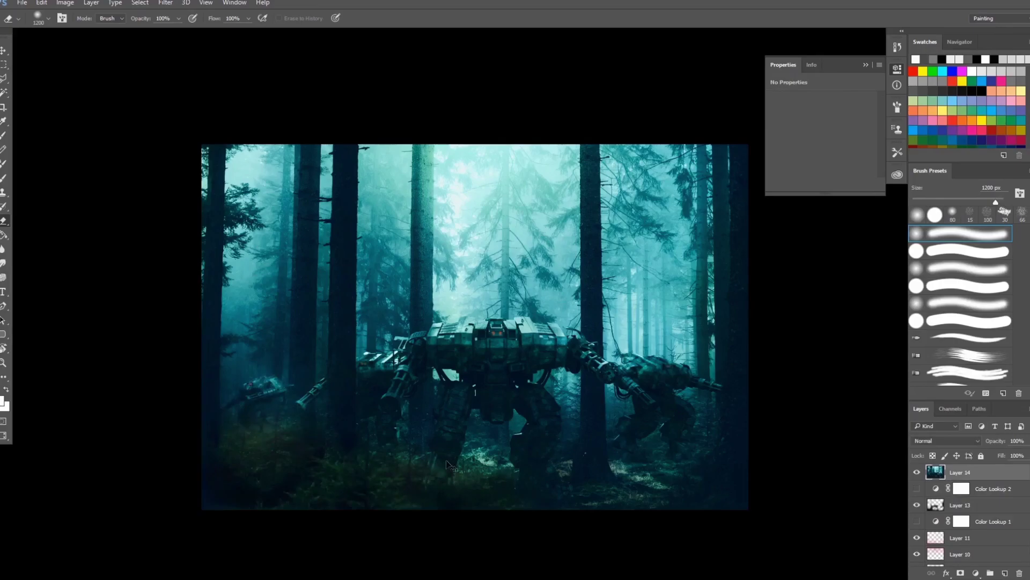
mouse_move(448, 462)
left_mouse_down()
mouse_move(595, 487)
mouse_move(648, 483)
left_mouse_up()
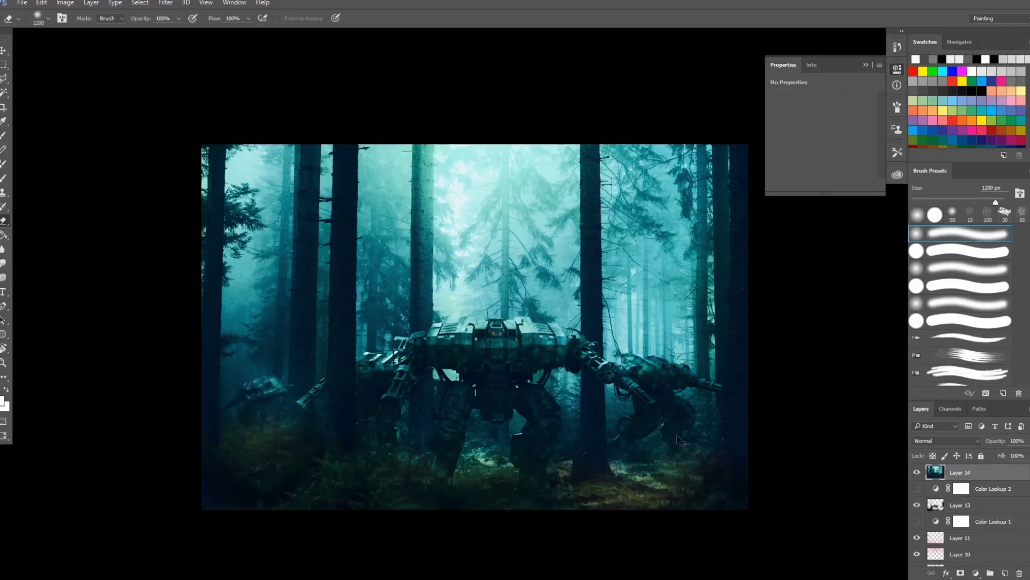
left_click_drag(678, 437, 674, 448)
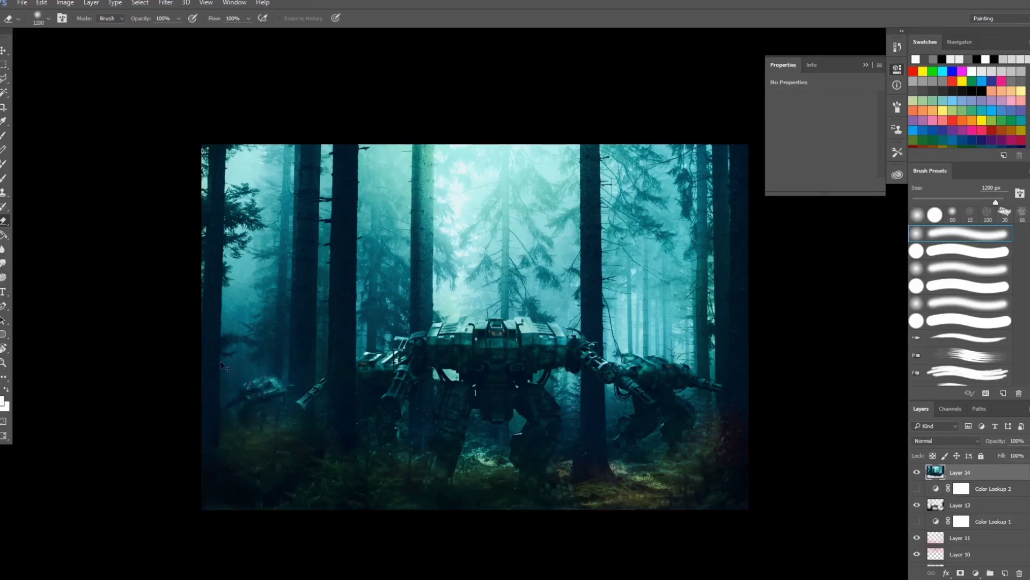
key("bracketleft")
key("bracketleft")
key("bracketleft")
key("bracketleft")
key("bracketleft")
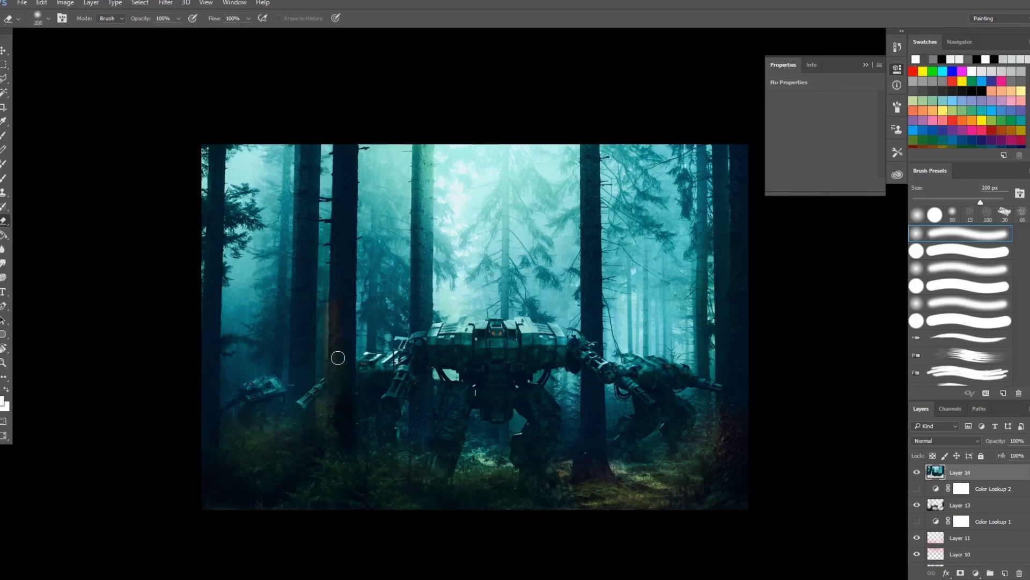
key("bracketright")
key("bracketright")
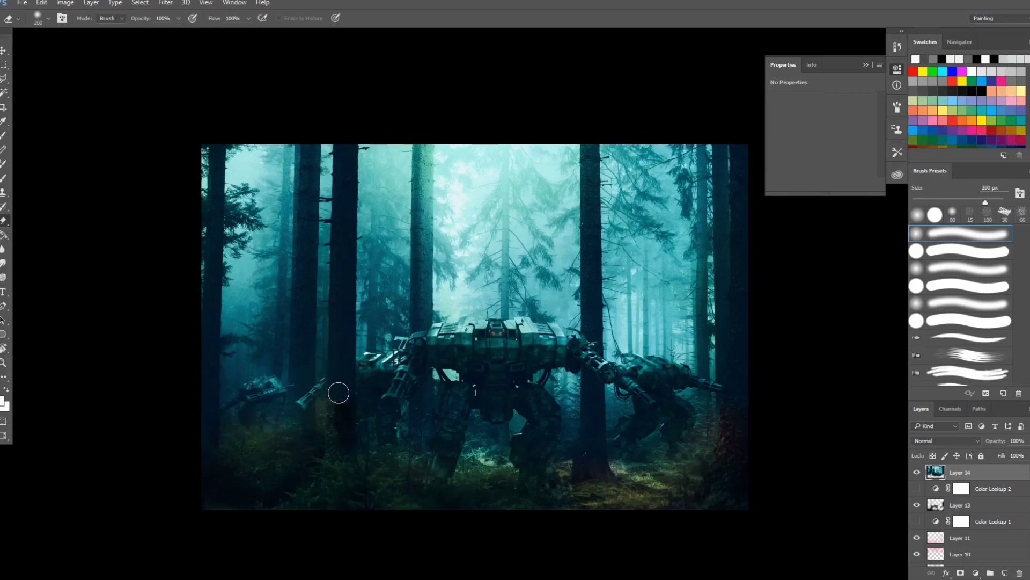
mouse_move(336, 391)
left_mouse_down()
mouse_move(342, 142)
mouse_move(298, 148)
mouse_move(310, 154)
mouse_move(293, 382)
left_mouse_up()
mouse_move(415, 172)
left_mouse_down()
mouse_move(416, 159)
mouse_move(412, 408)
left_mouse_up()
left_click_drag(595, 279, 591, 343)
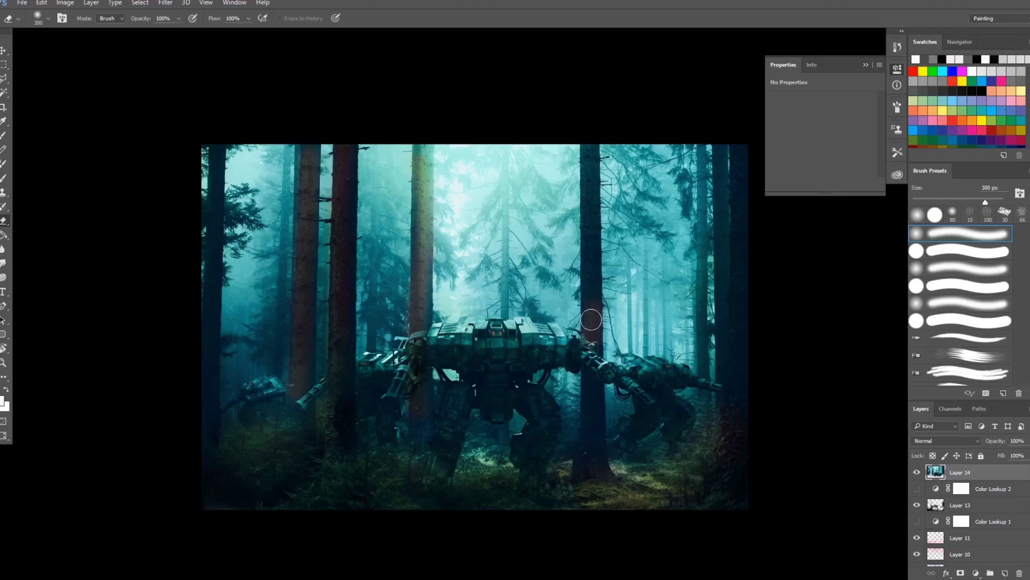
Re-erase the third trunk, lower forest, right trunk and lower-left trees with a 300 px brush
key("ctrl+alt+z")
key("ctrl+alt+z")
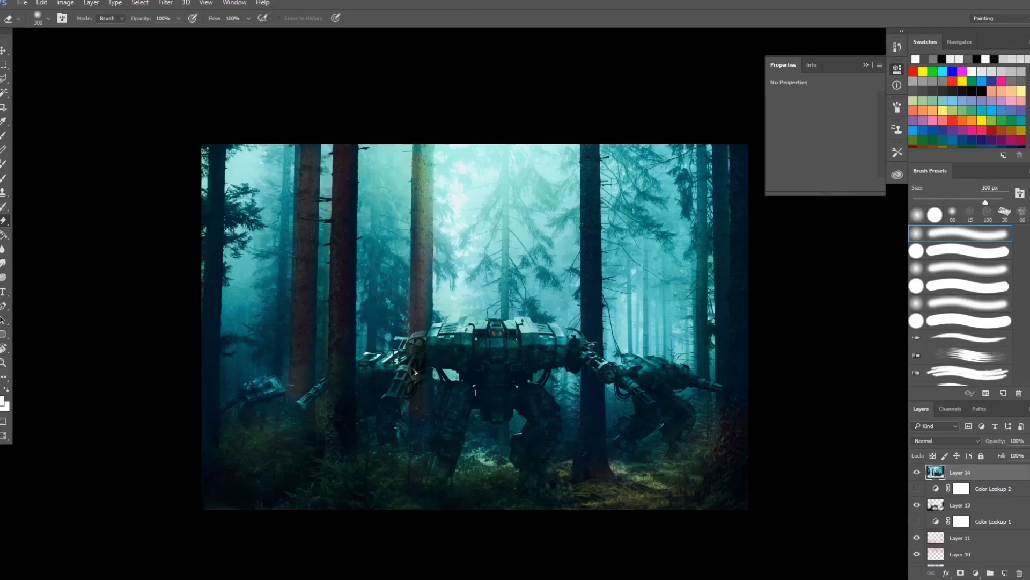
left_click_drag(415, 320, 414, 155)
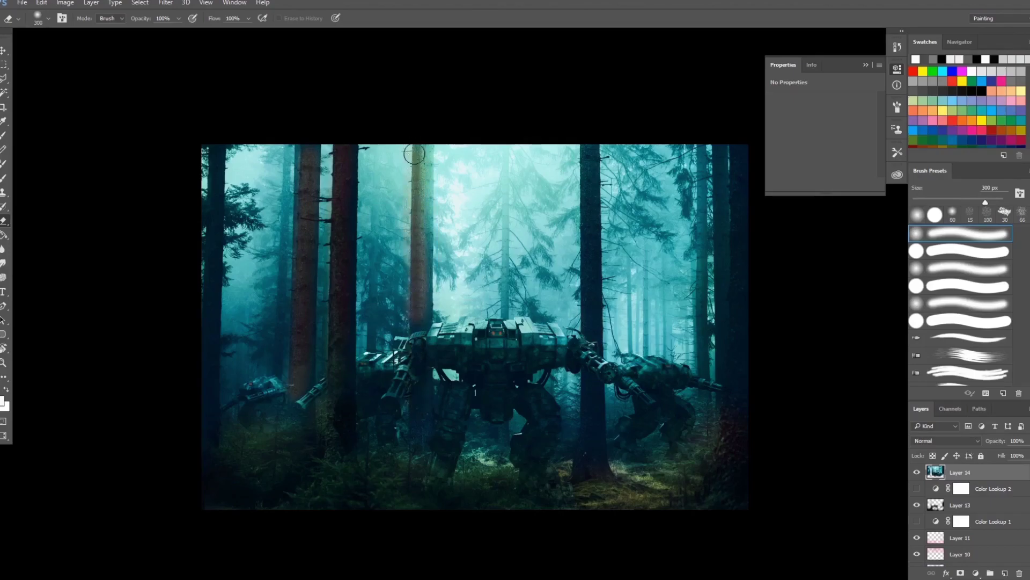
key("bracketright")
key("bracketright")
mouse_move(423, 495)
left_mouse_down()
mouse_move(514, 468)
mouse_move(513, 453)
mouse_move(593, 440)
mouse_move(634, 461)
mouse_move(683, 455)
mouse_move(714, 427)
mouse_move(748, 432)
mouse_move(734, 144)
left_mouse_up()
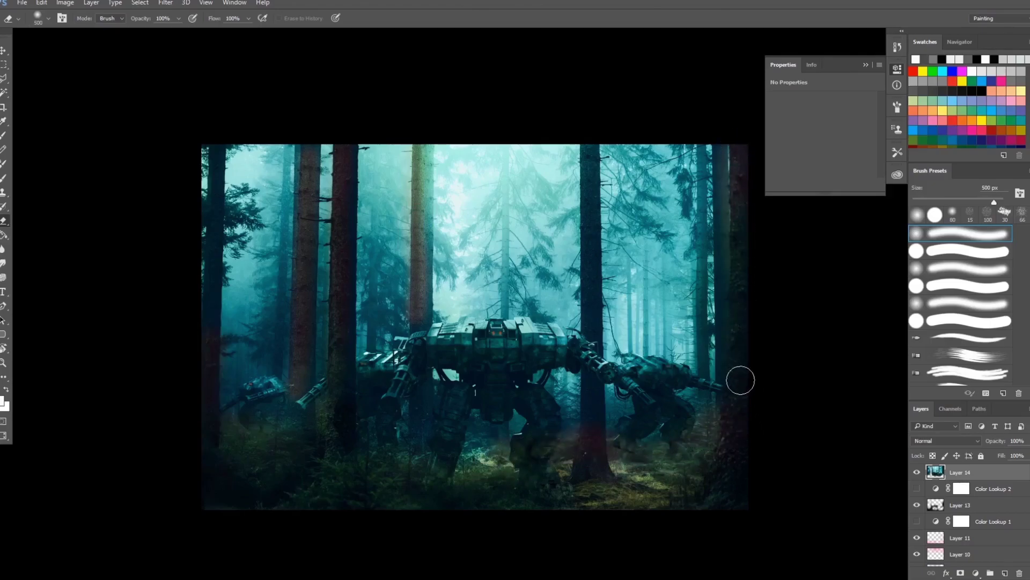
key("bracketleft")
key("bracketleft")
key("bracketleft")
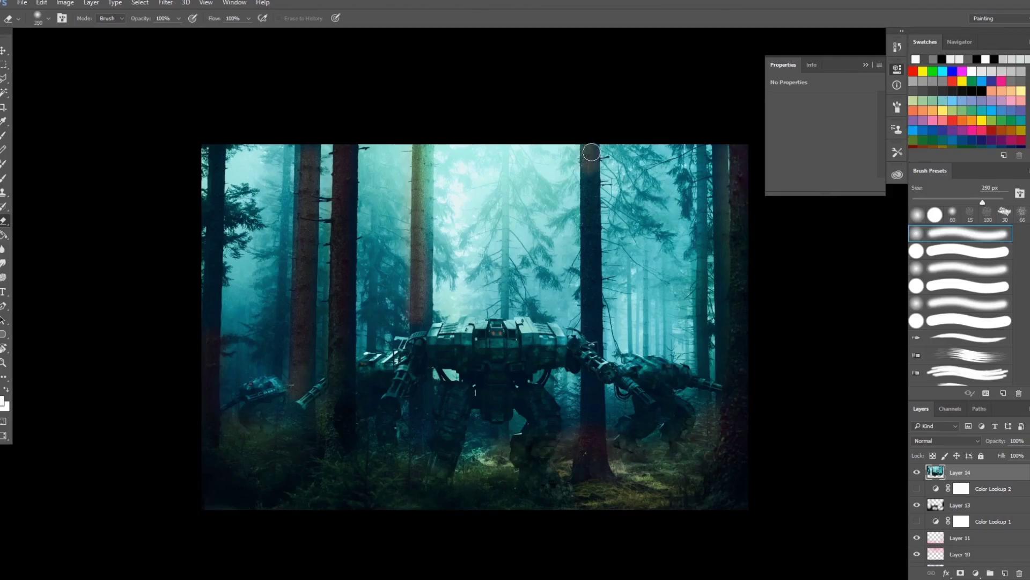
mouse_move(589, 185)
left_mouse_down()
mouse_move(584, 329)
mouse_move(586, 294)
left_mouse_up()
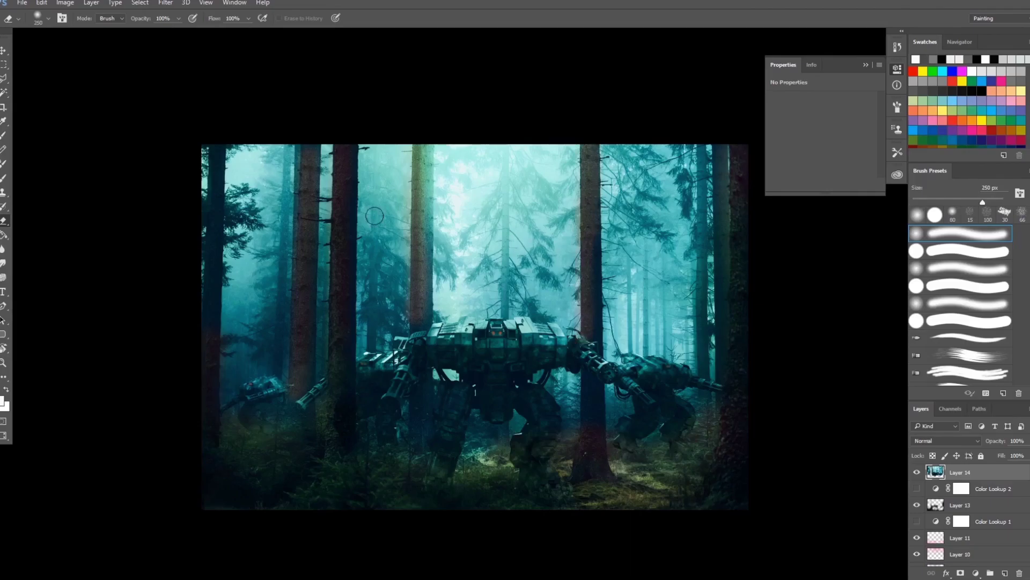
mouse_move(375, 298)
left_mouse_down()
mouse_move(371, 329)
mouse_move(374, 304)
mouse_move(393, 325)
mouse_move(367, 345)
mouse_move(381, 343)
mouse_move(362, 341)
mouse_move(360, 279)
left_mouse_up()
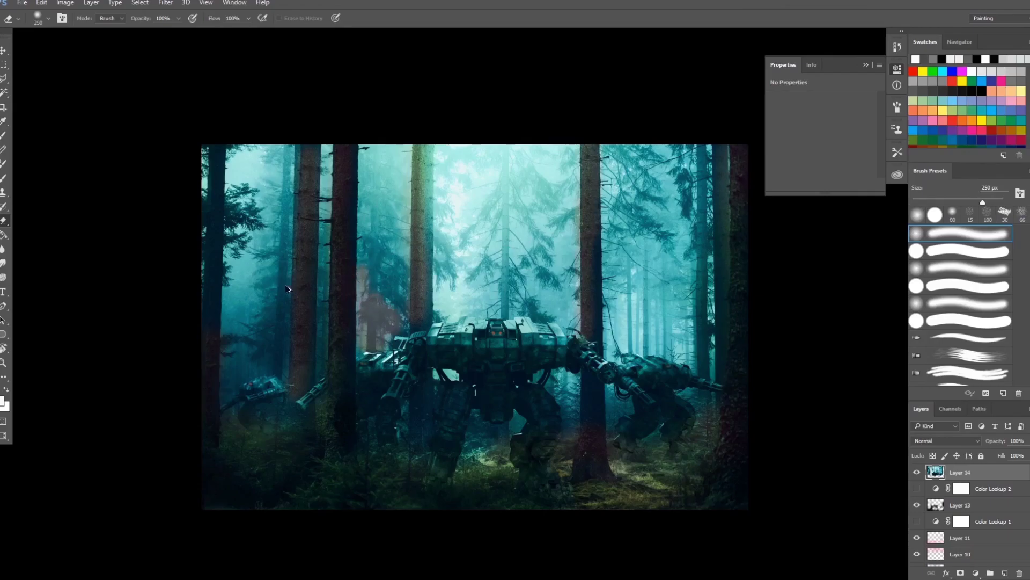
key("ctrl+z")
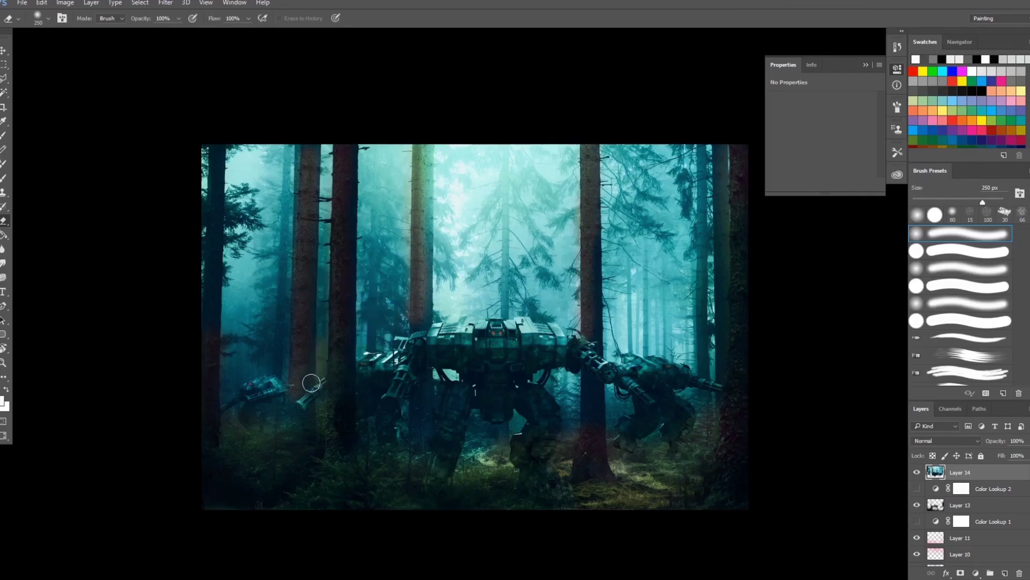
mouse_move(312, 383)
left_mouse_down()
mouse_move(251, 371)
mouse_move(205, 392)
mouse_move(210, 380)
mouse_move(207, 395)
mouse_move(256, 437)
mouse_move(277, 396)
mouse_move(239, 394)
mouse_move(271, 382)
left_mouse_up()
key("z")
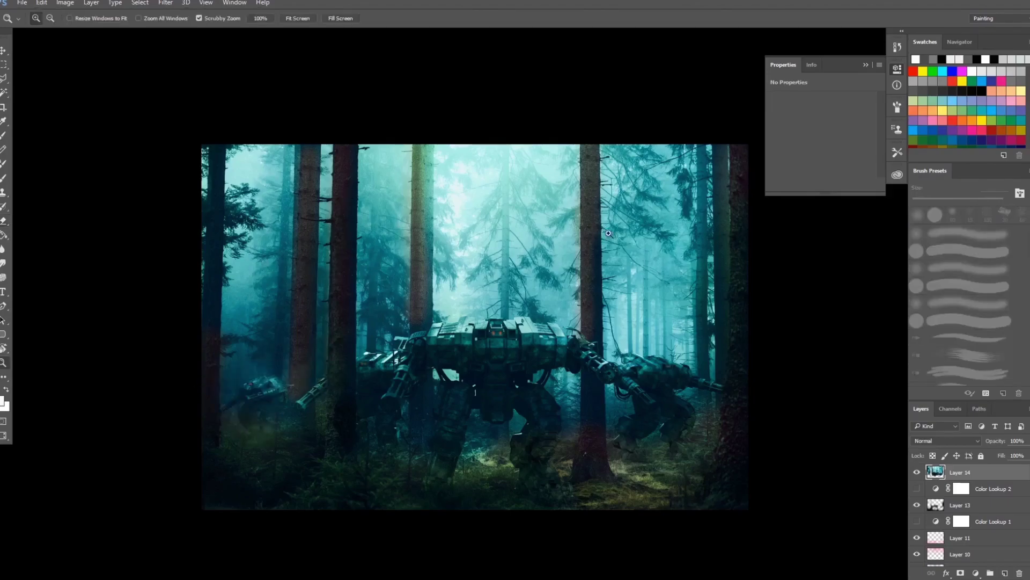
left_click_drag(574, 236, 594, 227)
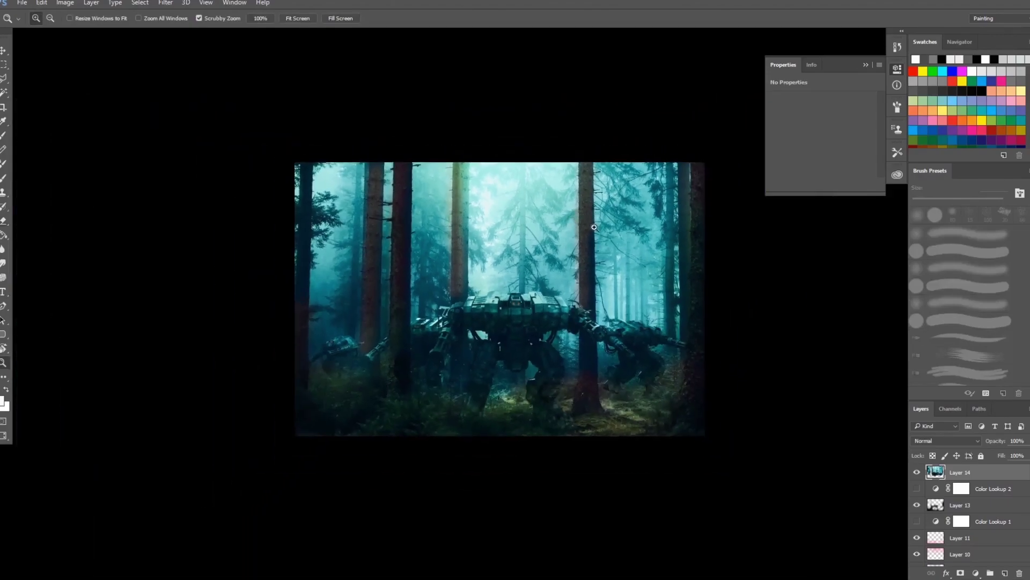
left_click(977, 573)
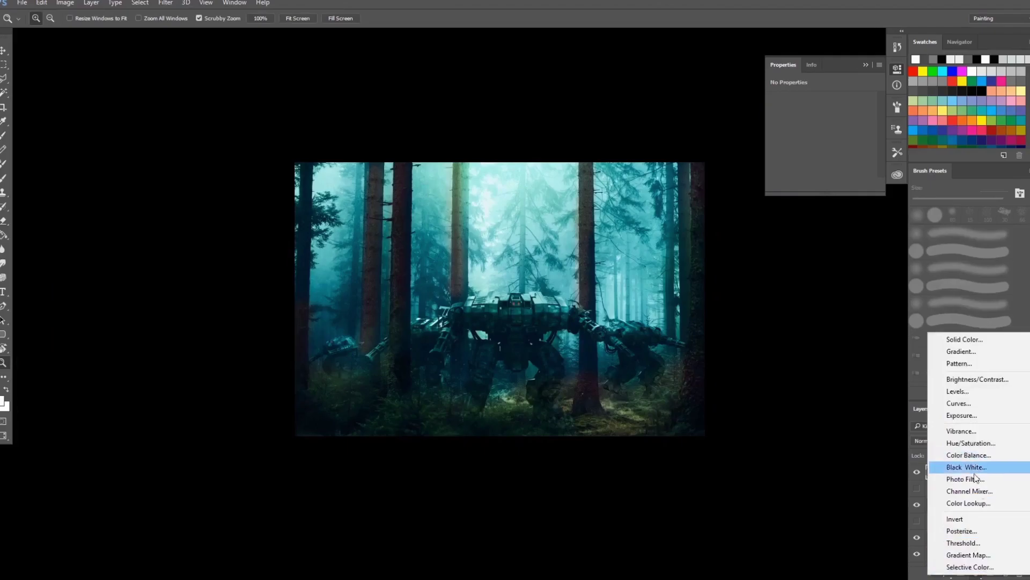
Add a new, empty Color Lookup 3 adjustment layer above Layer 14
left_click(968, 503)
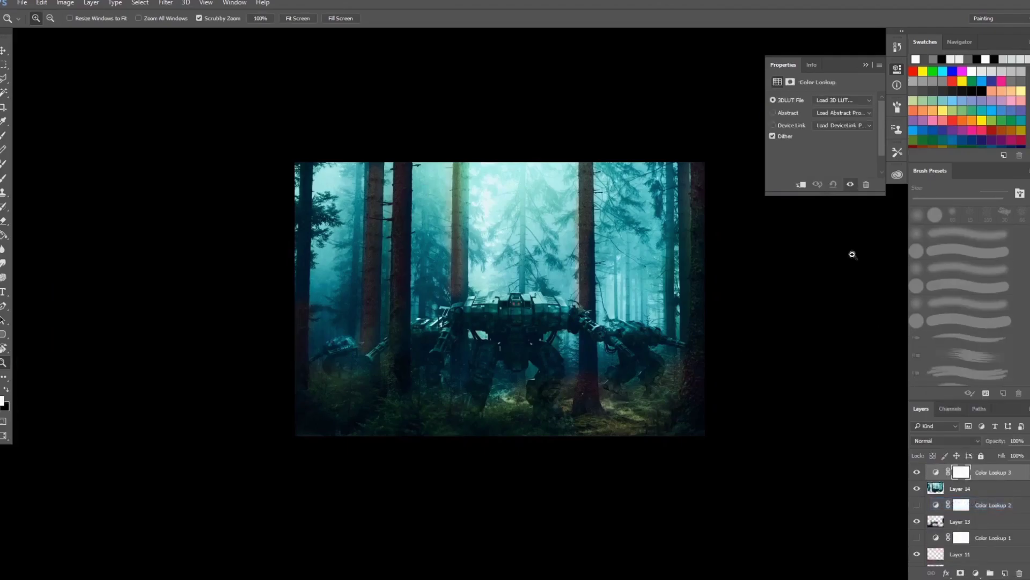
left_click(579, 193)
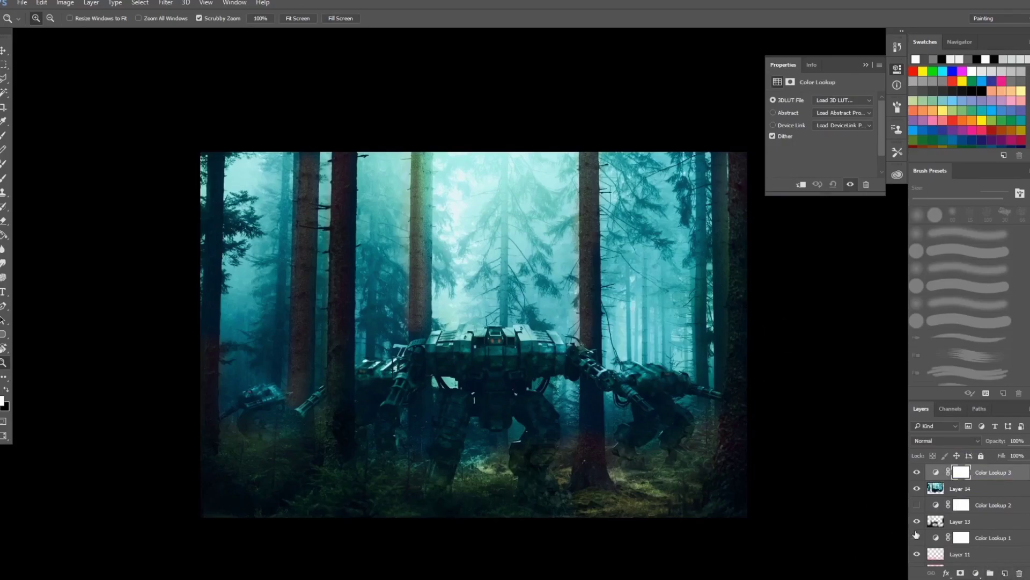
Try Crisp_Warm.look and FoggyNight.3DL, then settle on FuturisticBleak.3DL for Color Lookup 3
left_click(853, 102)
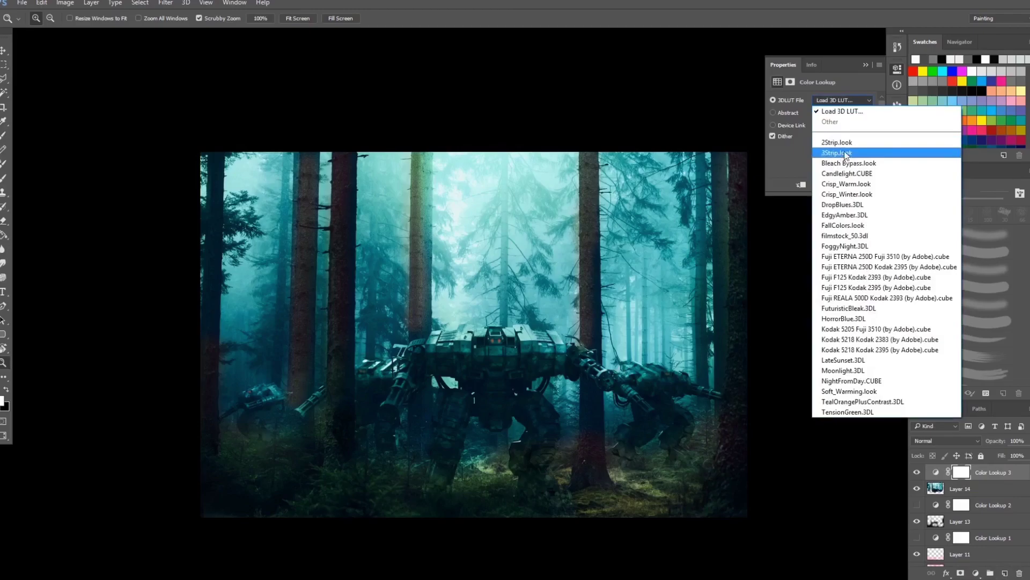
left_click(847, 184)
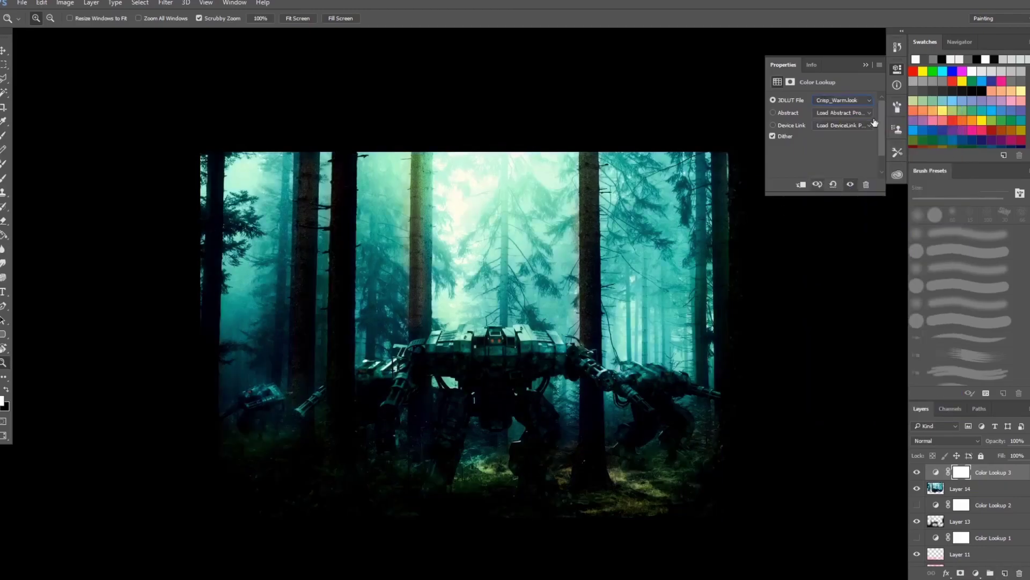
left_click(854, 101)
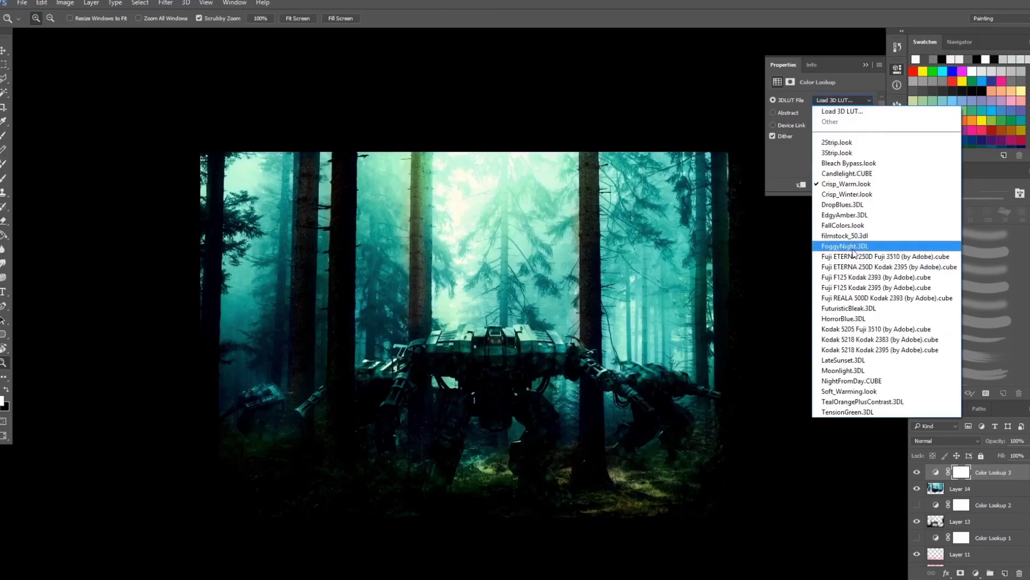
left_click(850, 246)
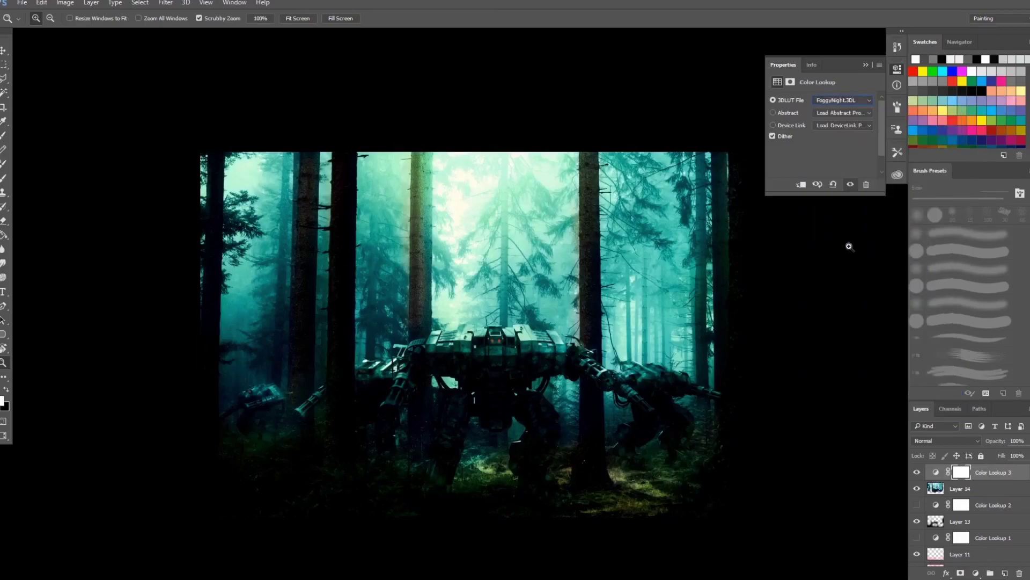
left_click(850, 101)
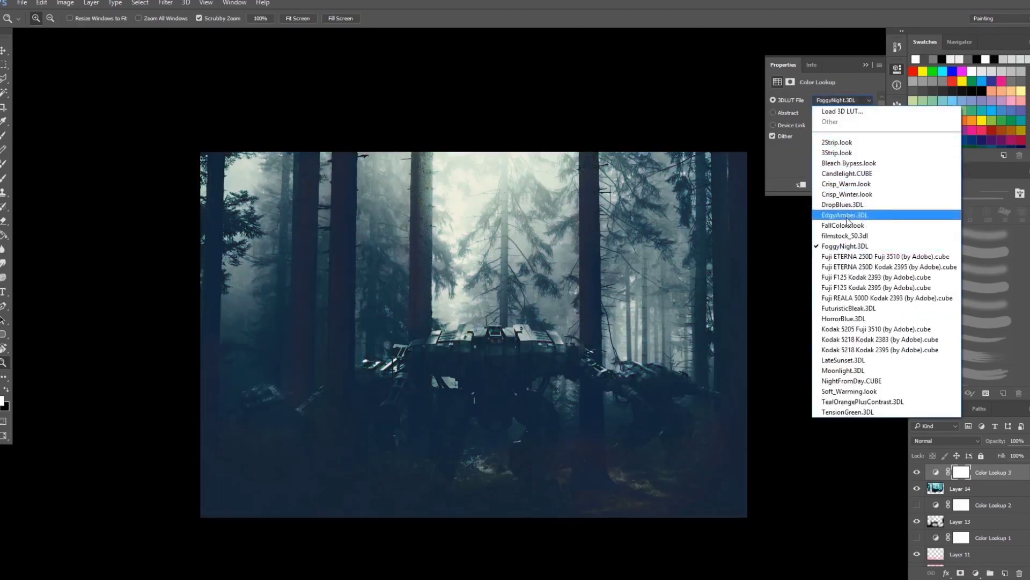
left_click(847, 309)
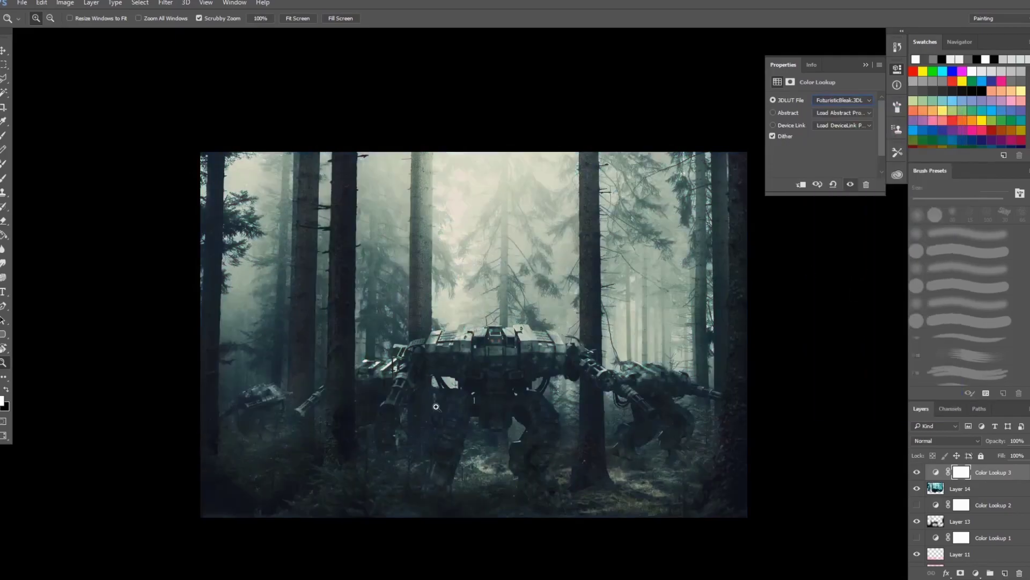
mouse_move(435, 406)
left_mouse_down()
mouse_move(515, 406)
mouse_move(436, 406)
left_mouse_up()
Toggle Color Lookup 3 and Layer 14 on and off to compare the graded result, leaving both visible
left_click(916, 475)
left_click(916, 475)
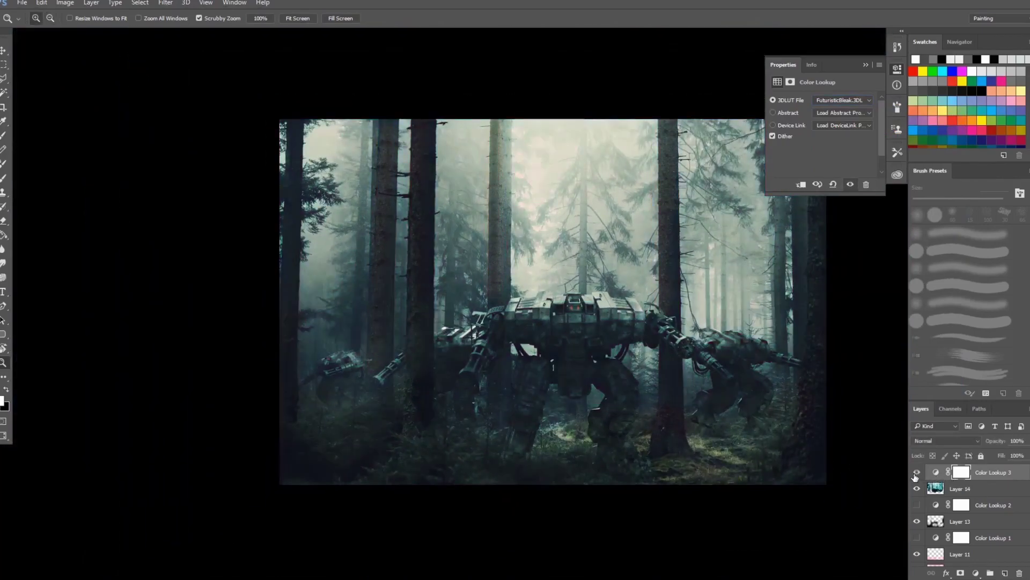
left_click(917, 489)
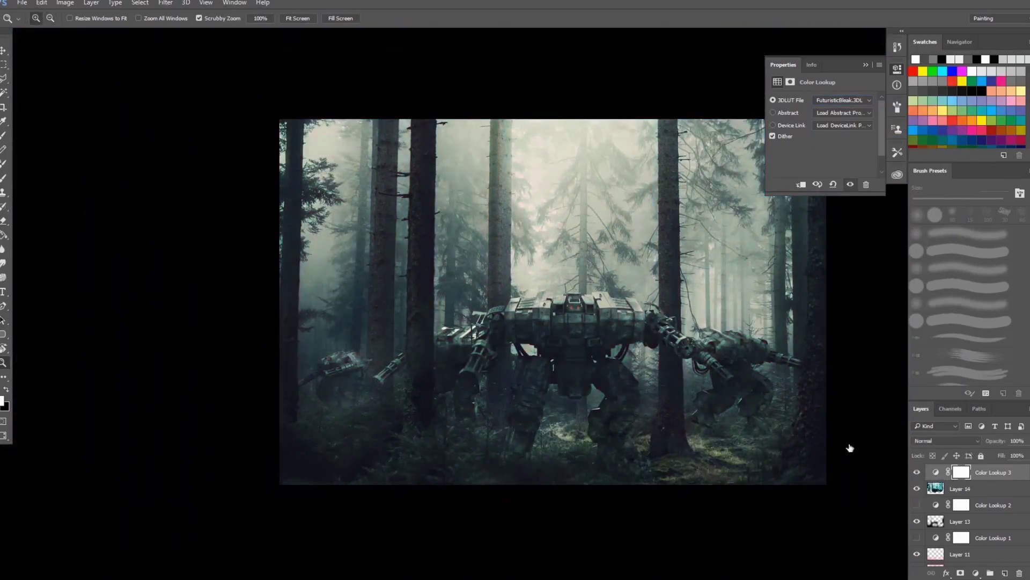
left_click_drag(539, 295, 751, 439)
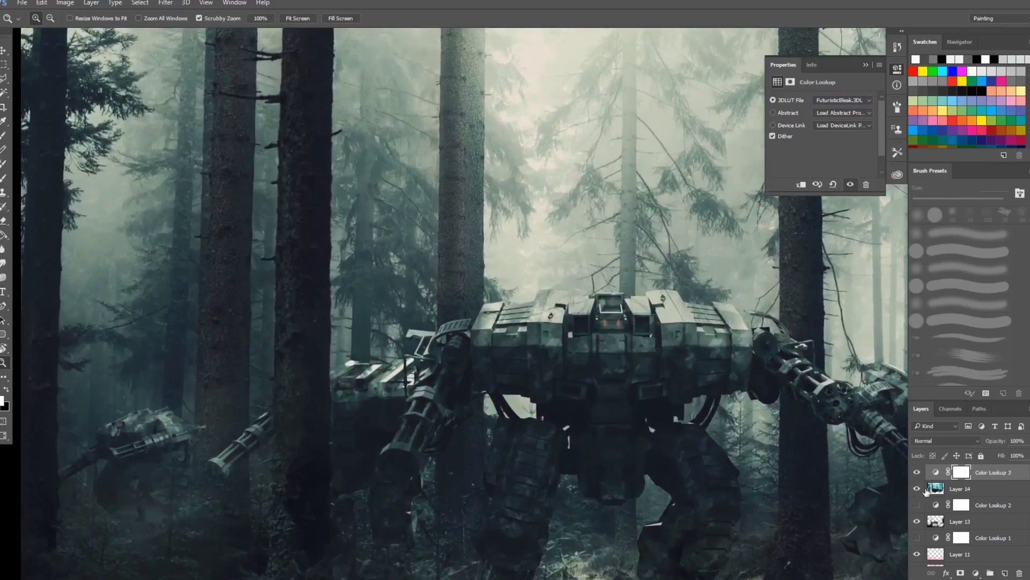
left_click(917, 490)
left_click(917, 490)
left_click(917, 490)
left_click(918, 490)
Zoom out and reframe so the whole mech artwork fills the window
left_click_drag(624, 334, 515, 334)
left_click_drag(762, 311, 649, 366)
left_click(558, 338)
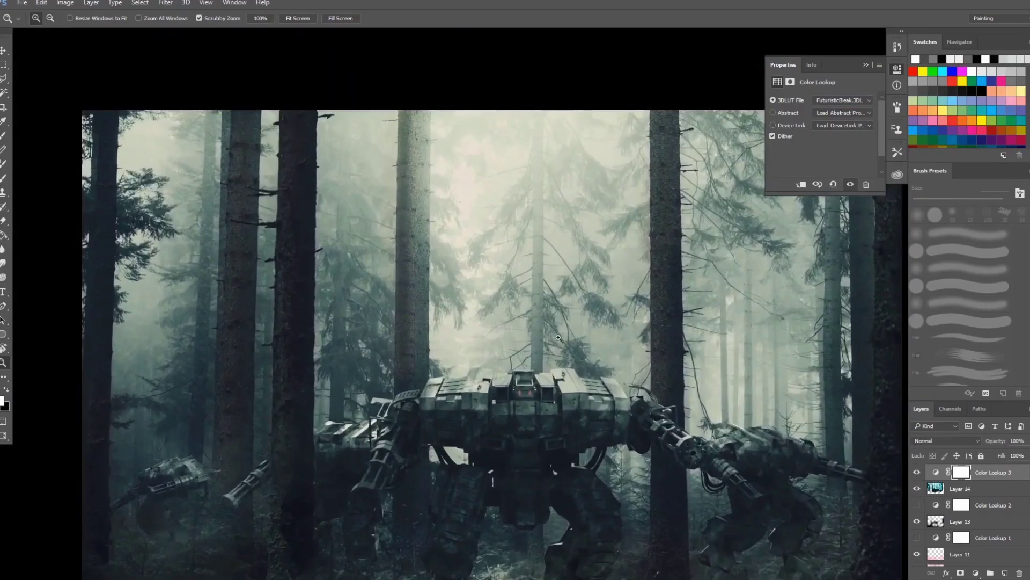
left_click(559, 337)
left_click(537, 311, "alt")
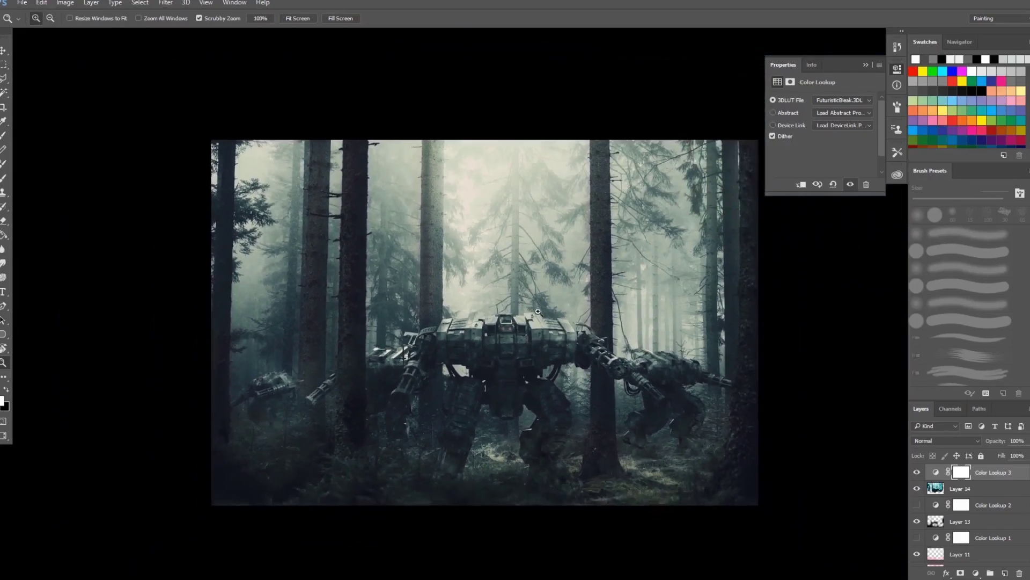
left_click(572, 256)
left_click_drag(530, 296, 548, 240)
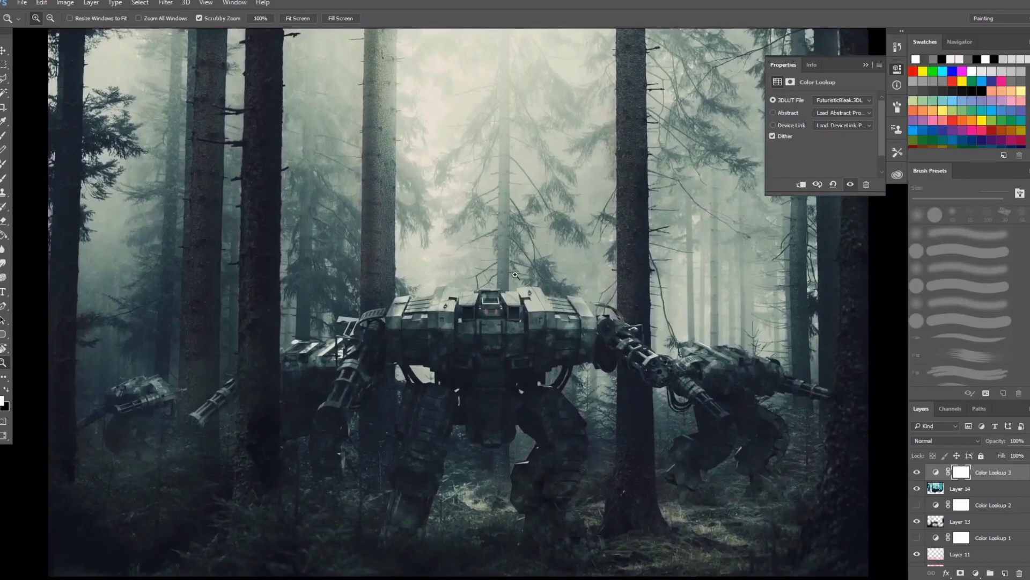
Return to Standard Screen Mode and compare raiders morning.jpg with mech concept art.psd
key("f")
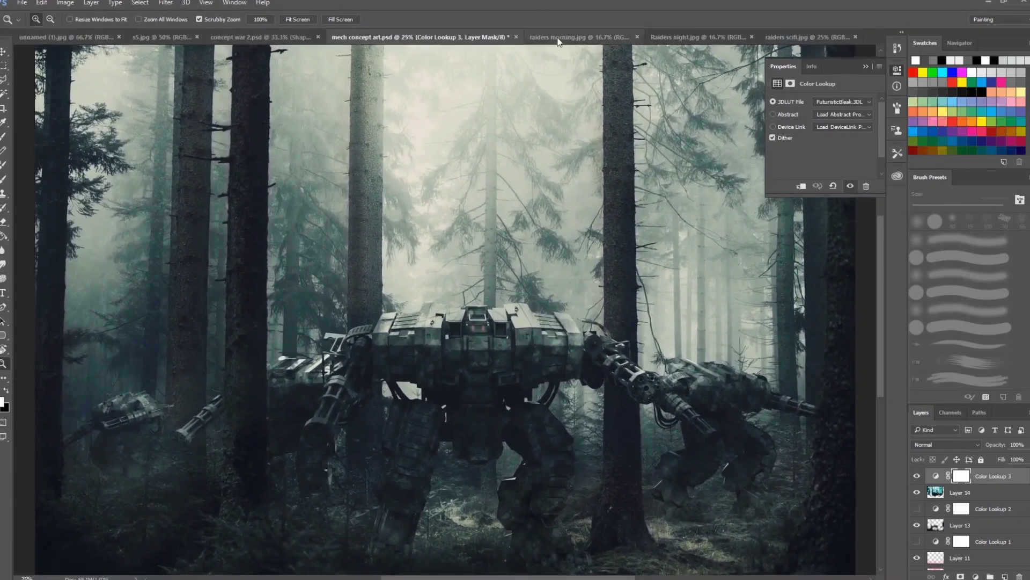
left_click(557, 32)
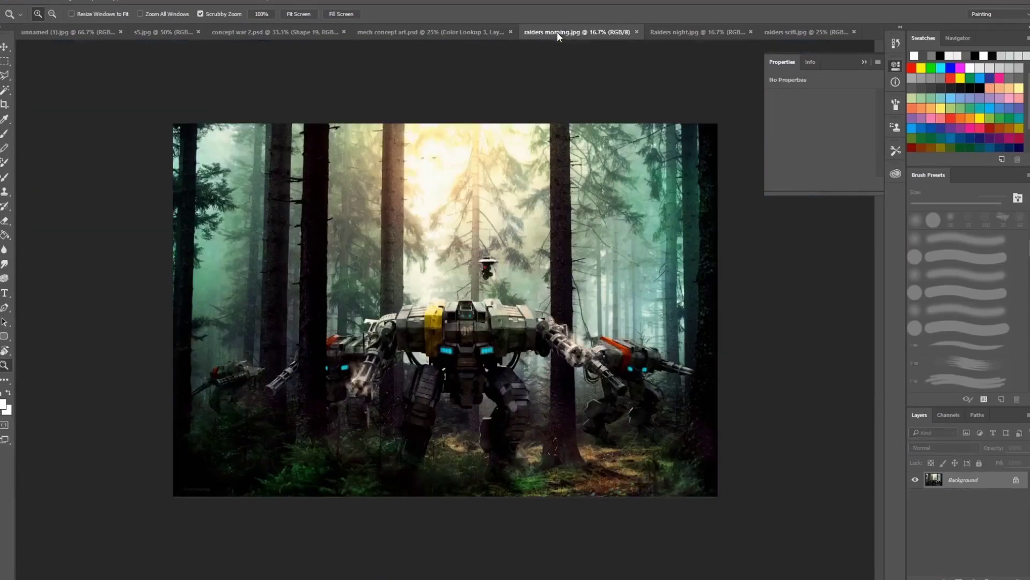
left_click(441, 275)
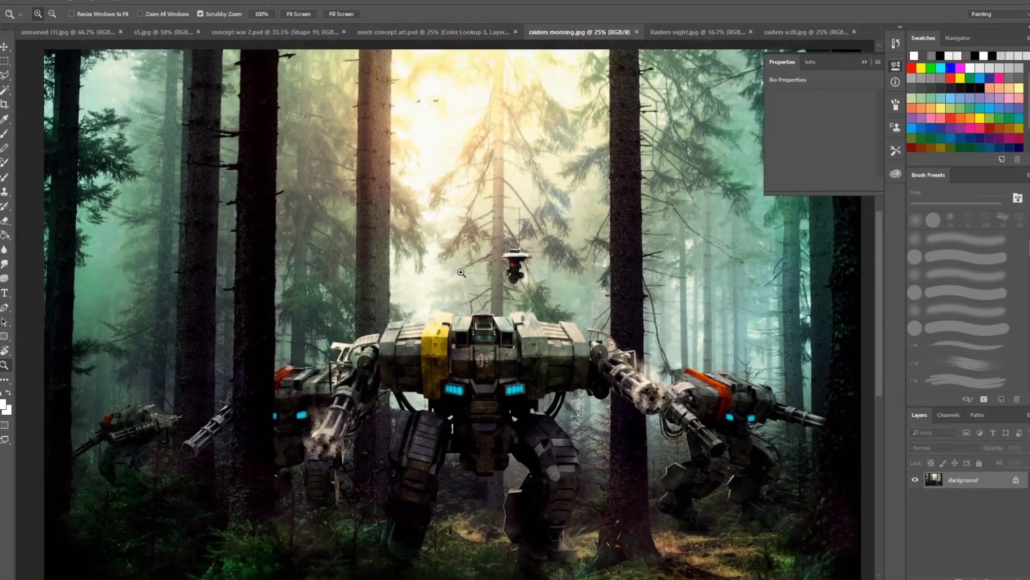
left_click_drag(466, 276, 445, 257)
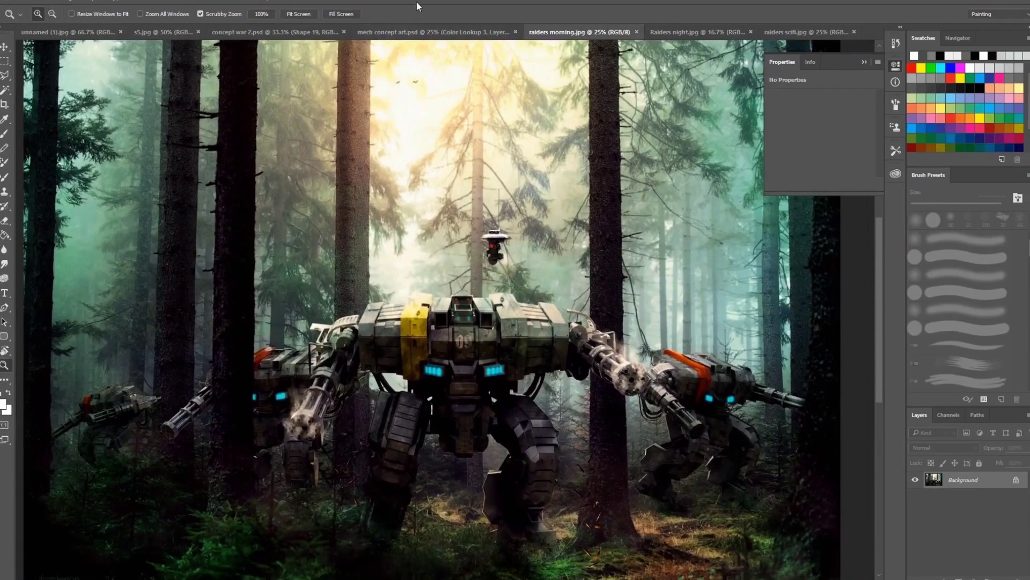
left_click(416, 32)
left_click_drag(522, 227, 513, 253)
Reframe raiders morning.jpg at 25% zoom, then bring up Raiders night.jpg
left_click(580, 32)
left_click_drag(367, 227, 405, 236)
left_click(430, 250, "alt")
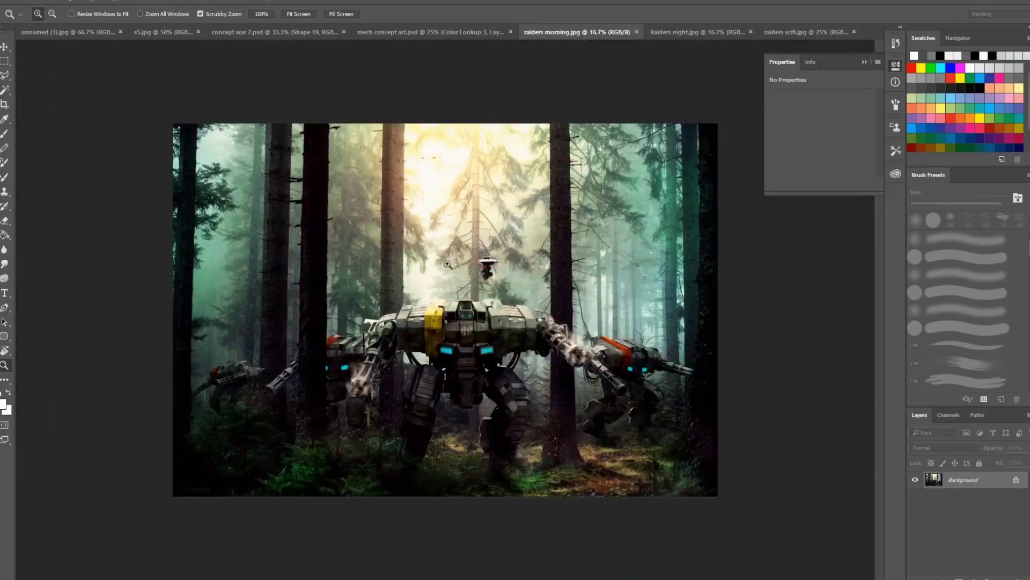
left_click(447, 264)
left_click_drag(562, 336, 431, 227)
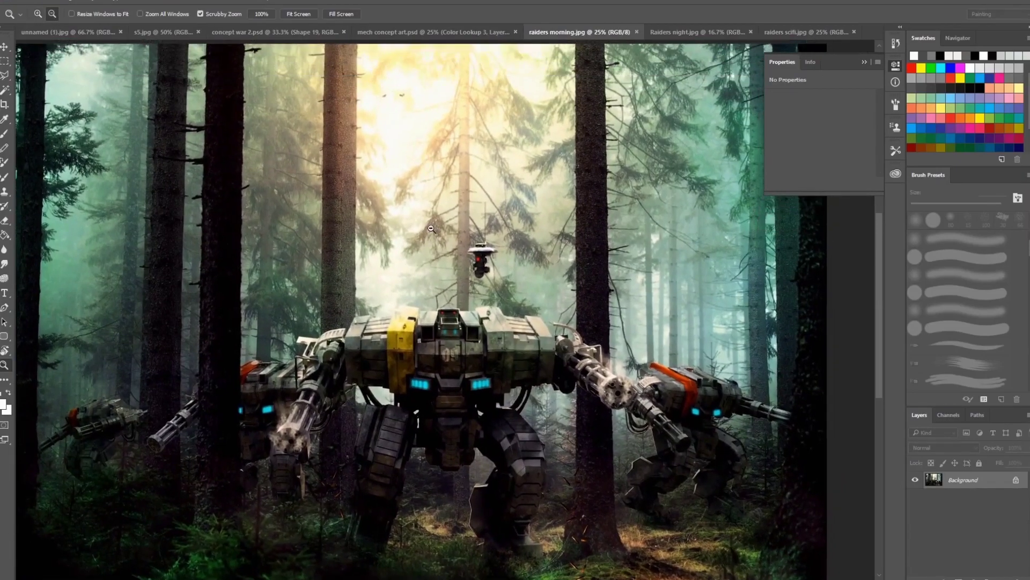
left_click(431, 227, "alt")
left_click(427, 226)
left_click_drag(561, 268, 609, 87)
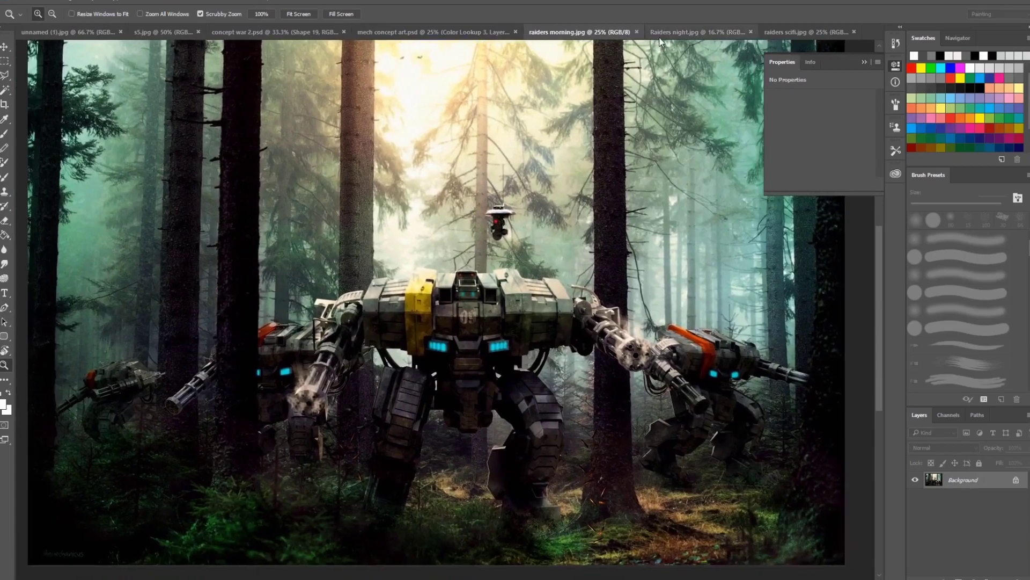
left_click(661, 38)
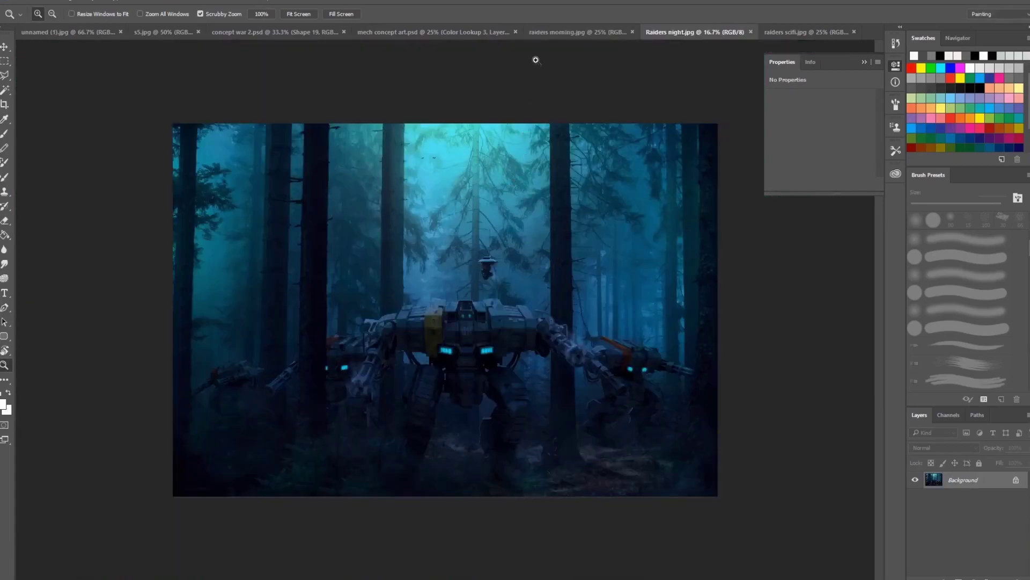
left_click(577, 32)
left_click(691, 31)
left_click(453, 249)
left_click(452, 250)
left_click_drag(479, 292, 509, 247)
left_click(504, 248, "alt")
left_click_drag(612, 277, 561, 201)
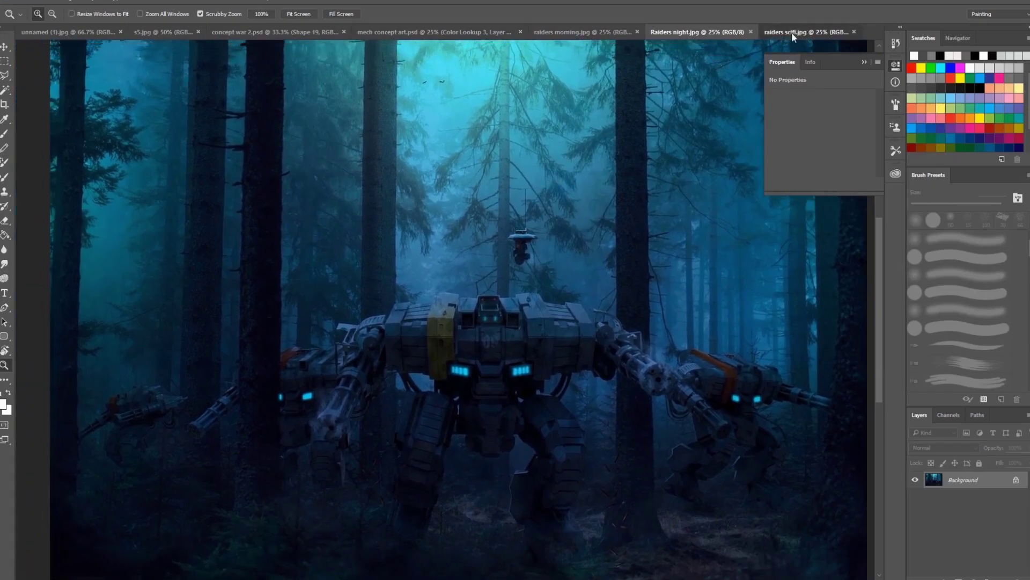
Inspect raiders scifi.jpg at several zoom levels and collapse the Properties panel
left_click(794, 32)
left_click_drag(386, 322, 462, 198)
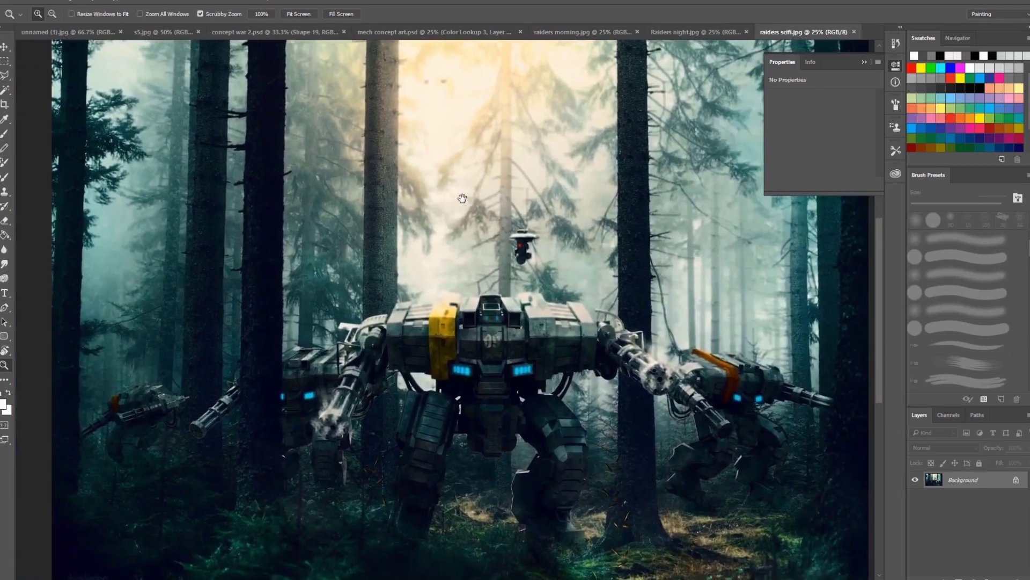
left_click(638, 138, "alt")
left_click(455, 243)
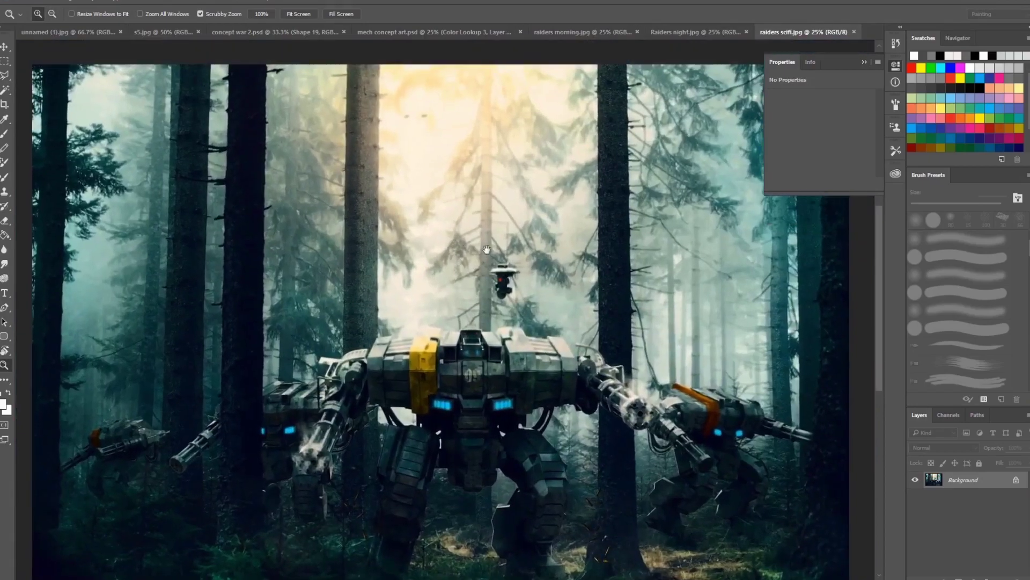
left_click_drag(487, 249, 496, 188)
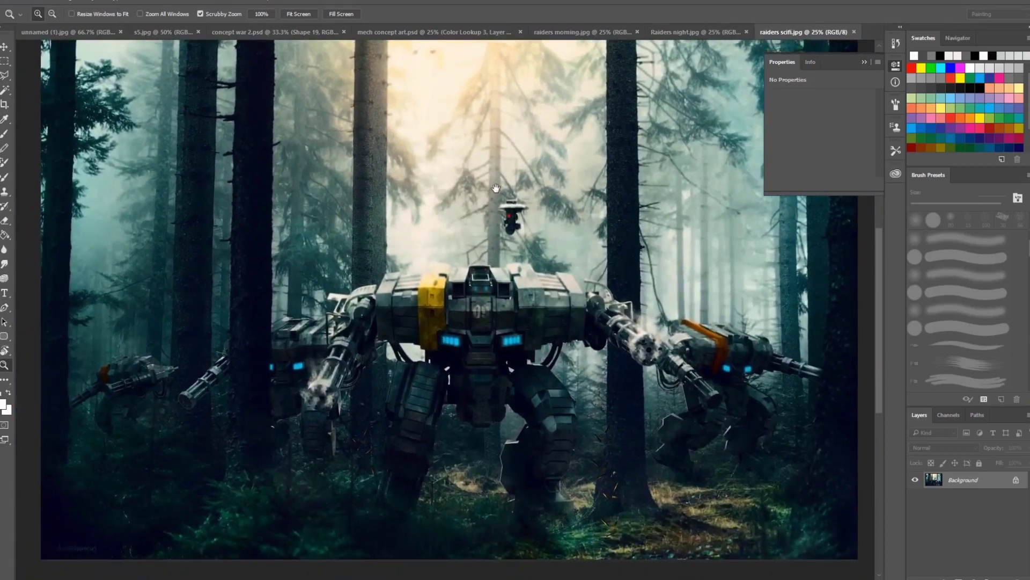
left_click(863, 63)
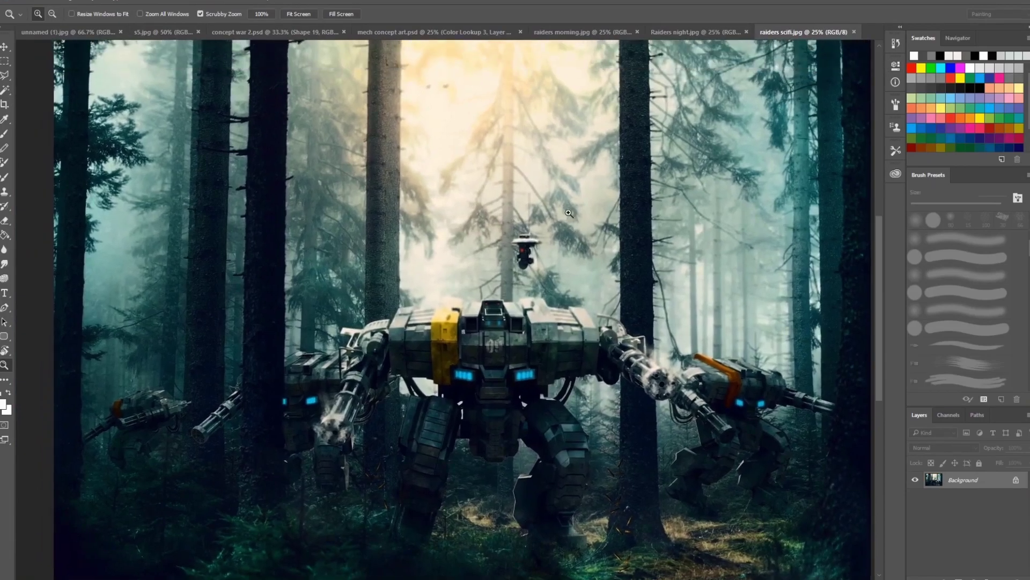
left_click(558, 214, "alt")
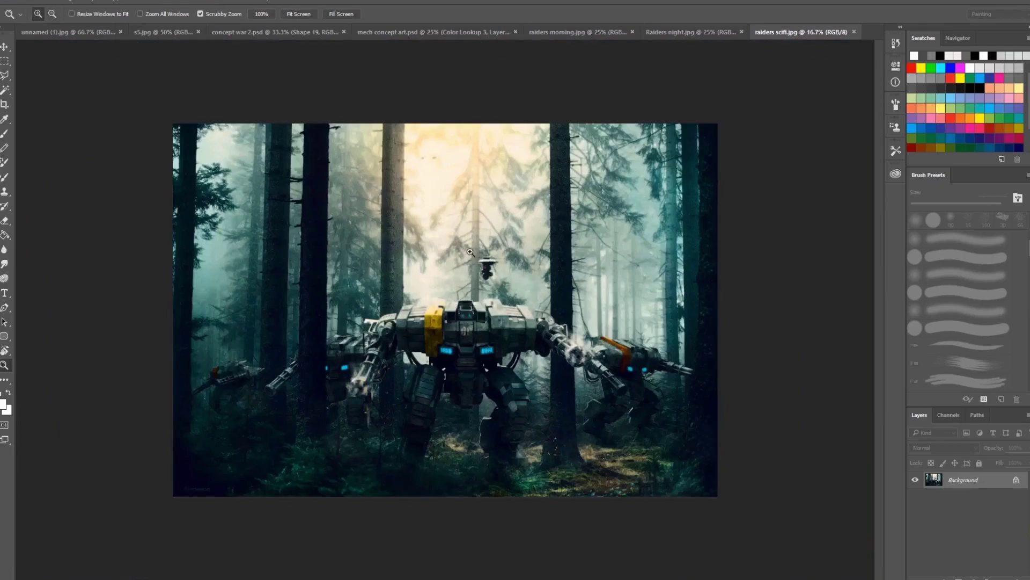
Review the Raiders night.jpg variant, zooming out to the whole image and back to 25%
left_click(667, 39)
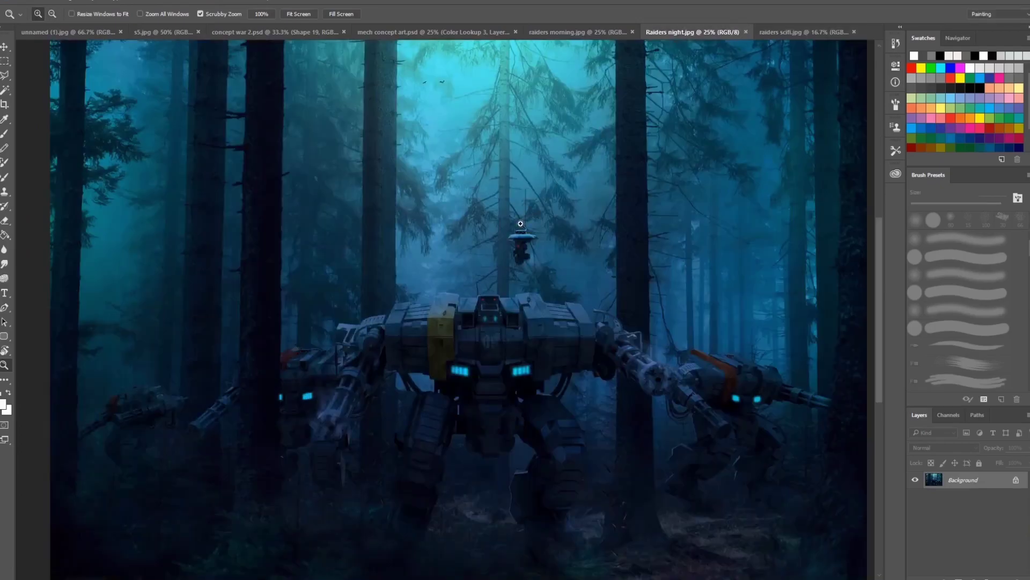
left_click(559, 262, "alt")
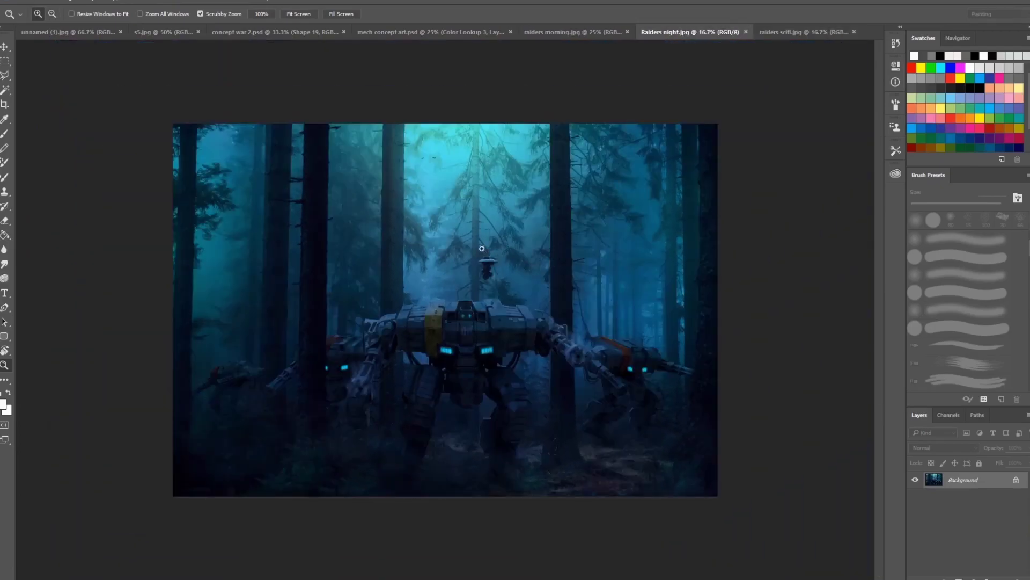
left_click(482, 248)
Inspect the raiders morning.jpg variant at full view and 25%, panning around the mechs
left_click(542, 34)
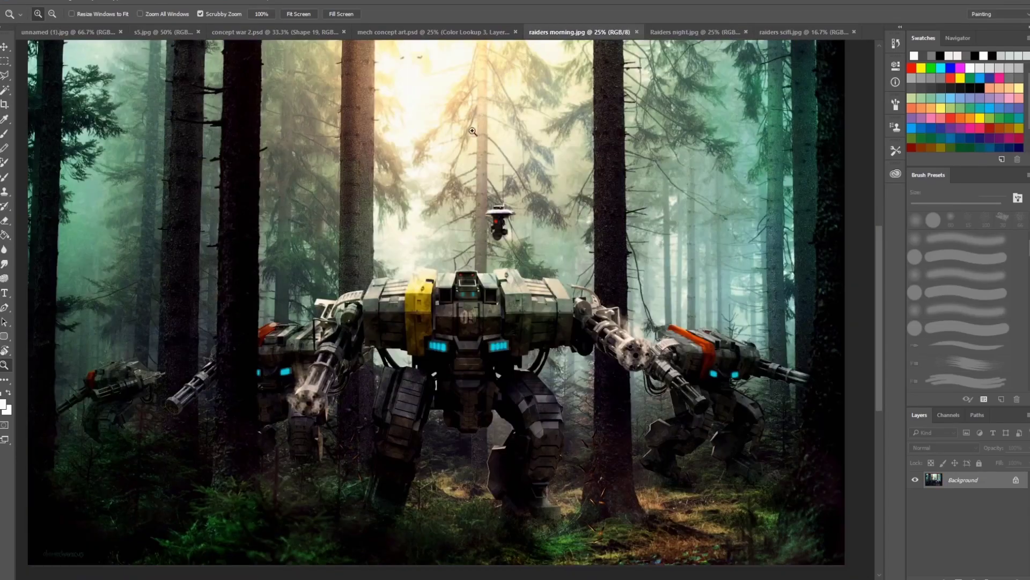
left_click(466, 168, "alt")
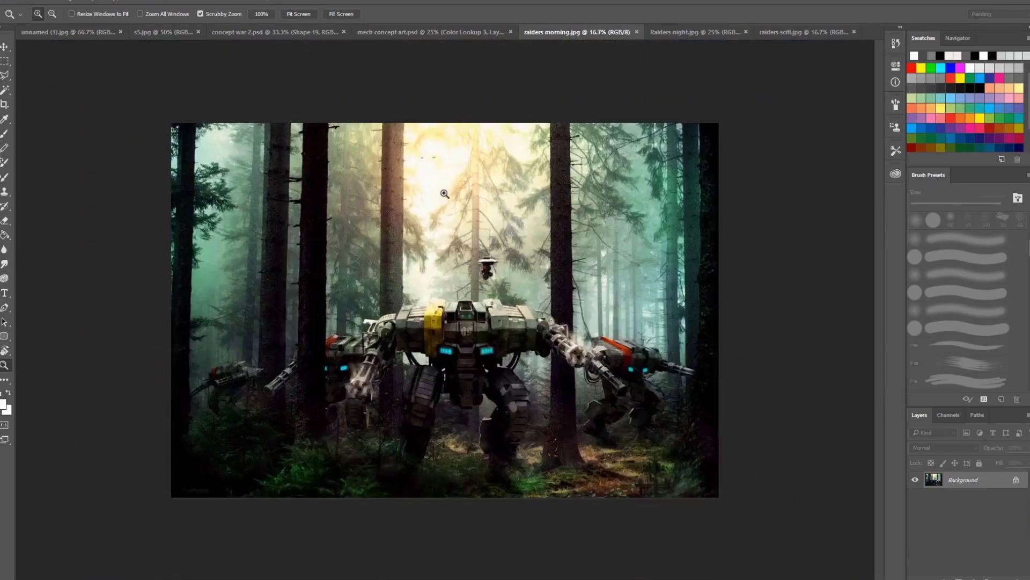
left_click(444, 193)
left_click_drag(439, 242, 442, 191)
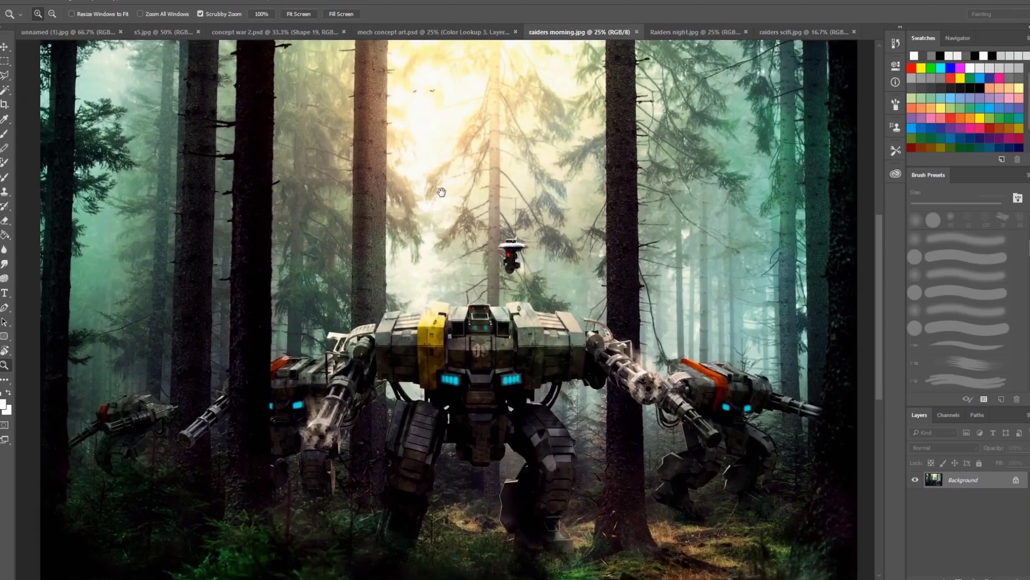
left_click(441, 193, "alt")
left_click(437, 207)
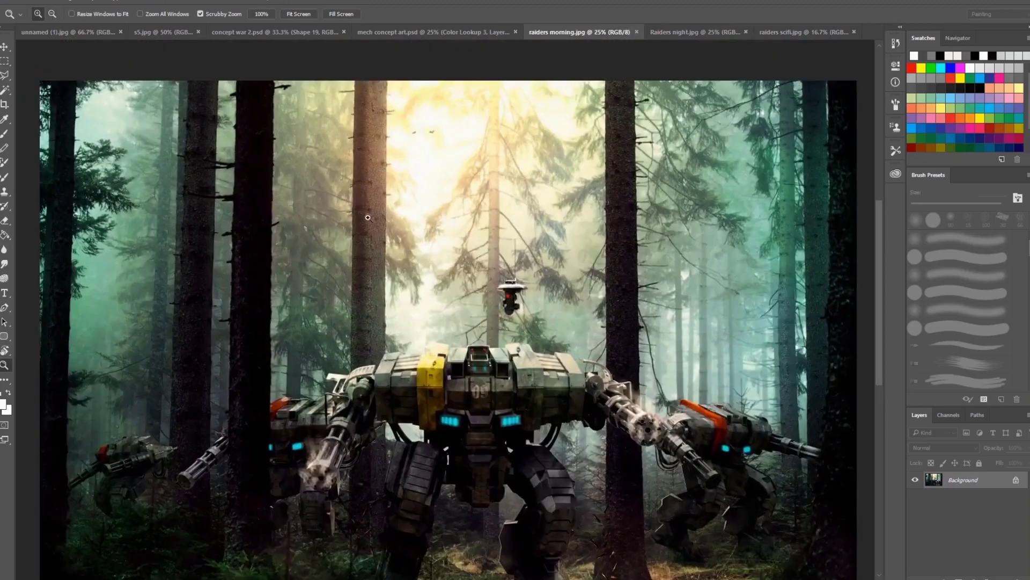
mouse_move(430, 249)
left_mouse_down()
mouse_move(427, 223)
mouse_move(433, 250)
mouse_move(428, 243)
left_mouse_up()
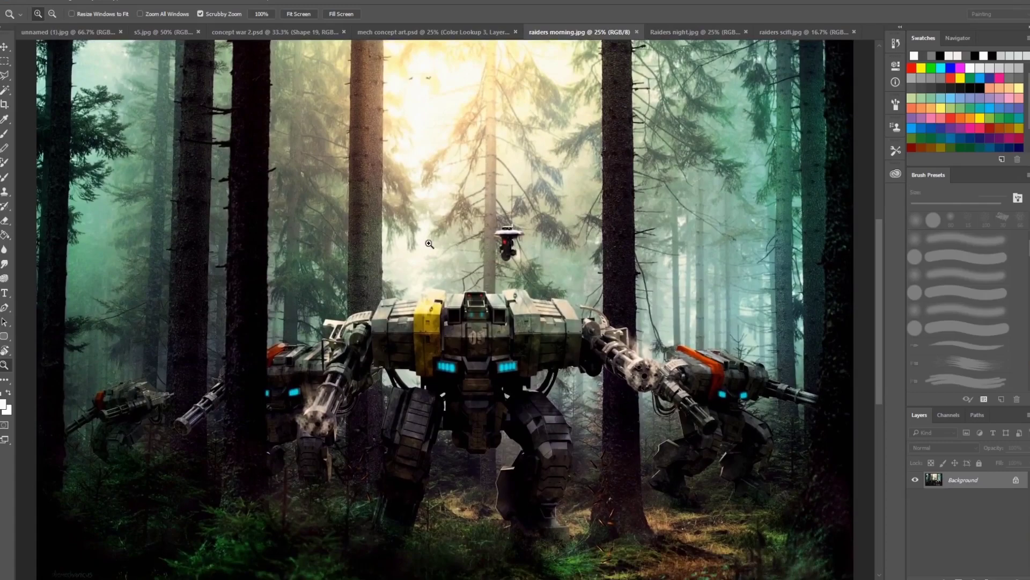
left_click(430, 243, "alt")
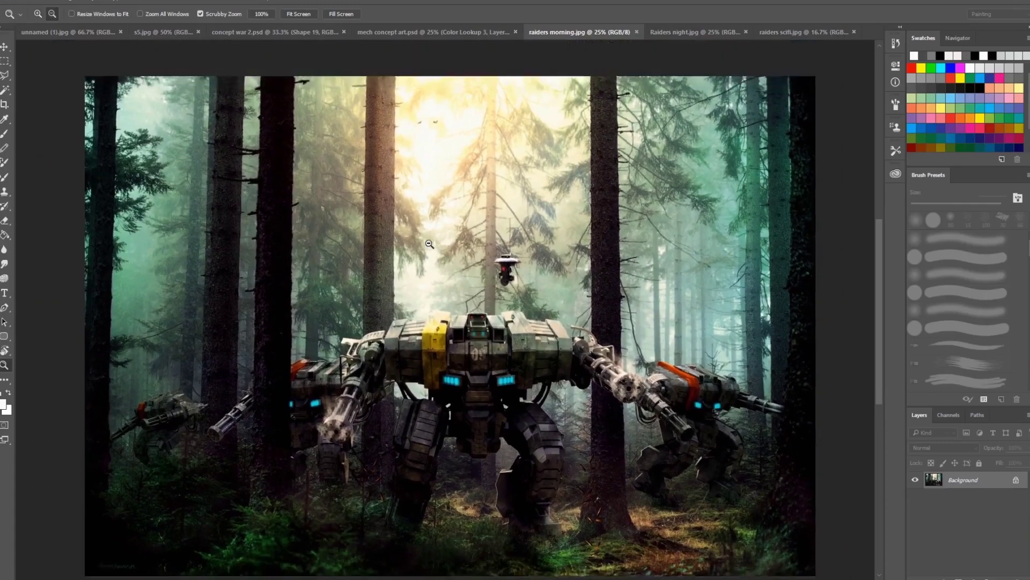
left_click(430, 244)
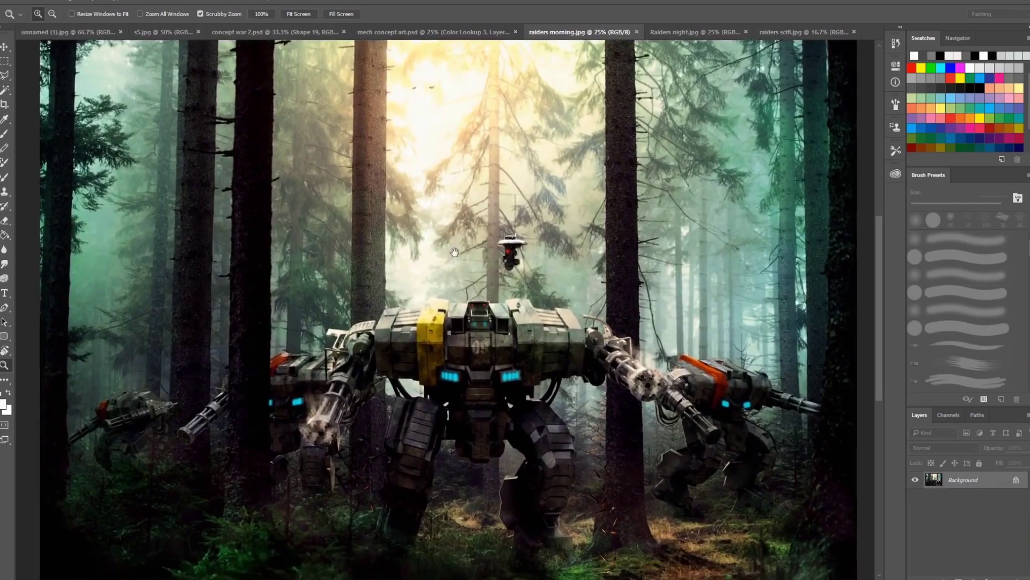